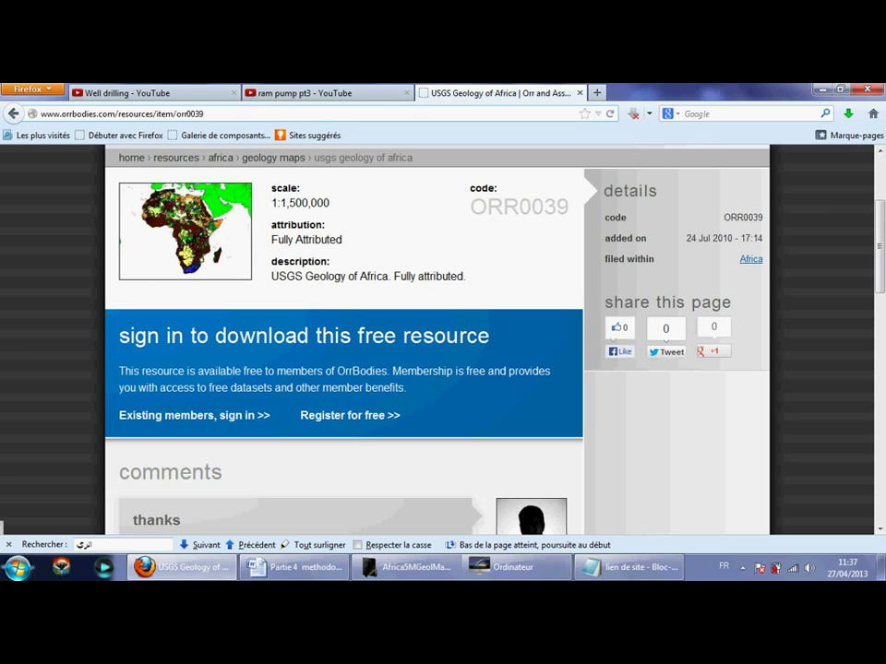
- Examine the Orr & Associates page for the USGS Geology of Africa dataset, including its scale, description and sign-in requirement for downloading
left_click_drag(205, 115, 37, 114)
scroll(443, 333, "up", 3)
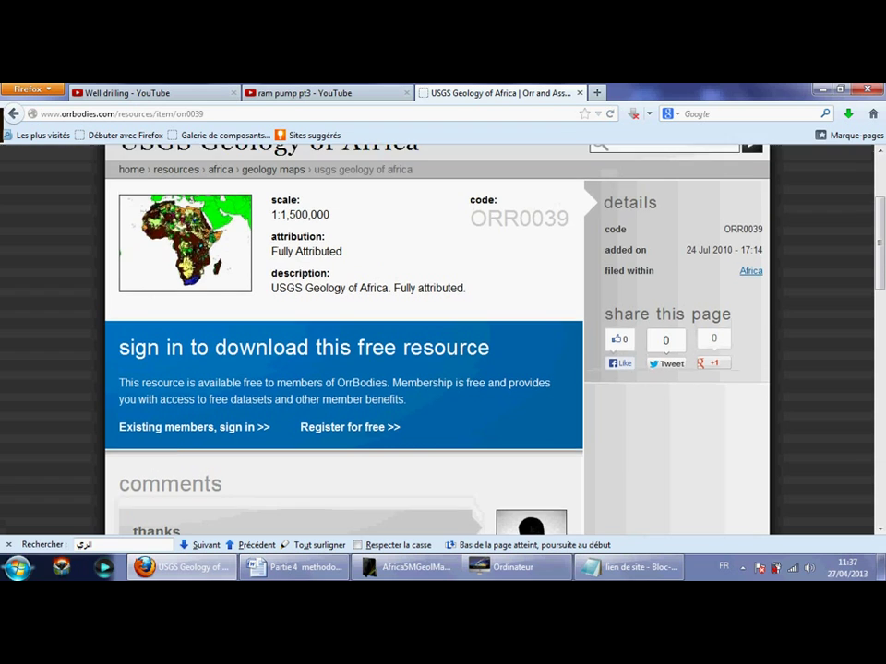
scroll(443, 332, "down", 5)
scroll(443, 340, "up", 3)
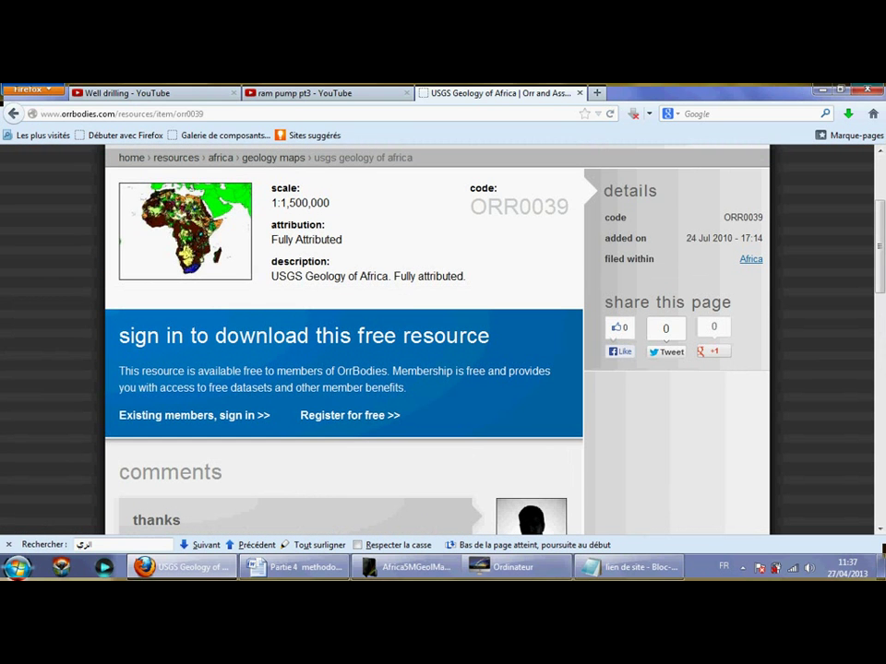
scroll(443, 340, "up", 2)
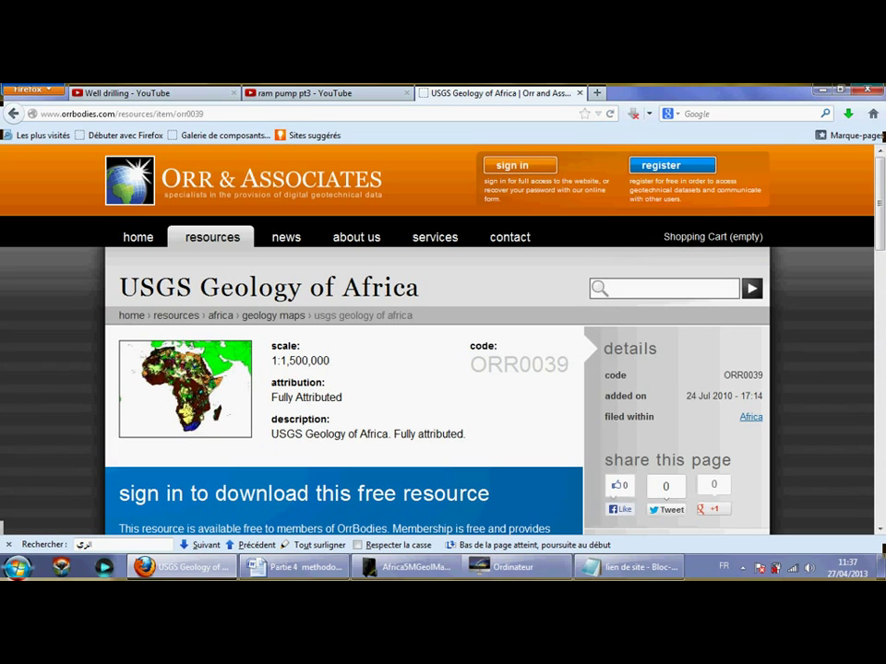
scroll(443, 340, "down", 3)
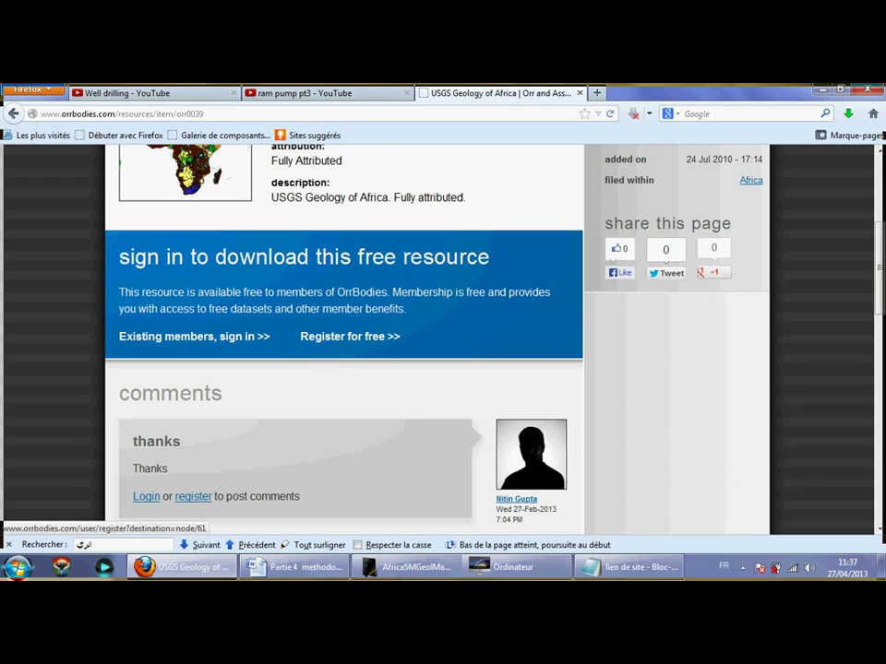
scroll(350, 335, "up", 1)
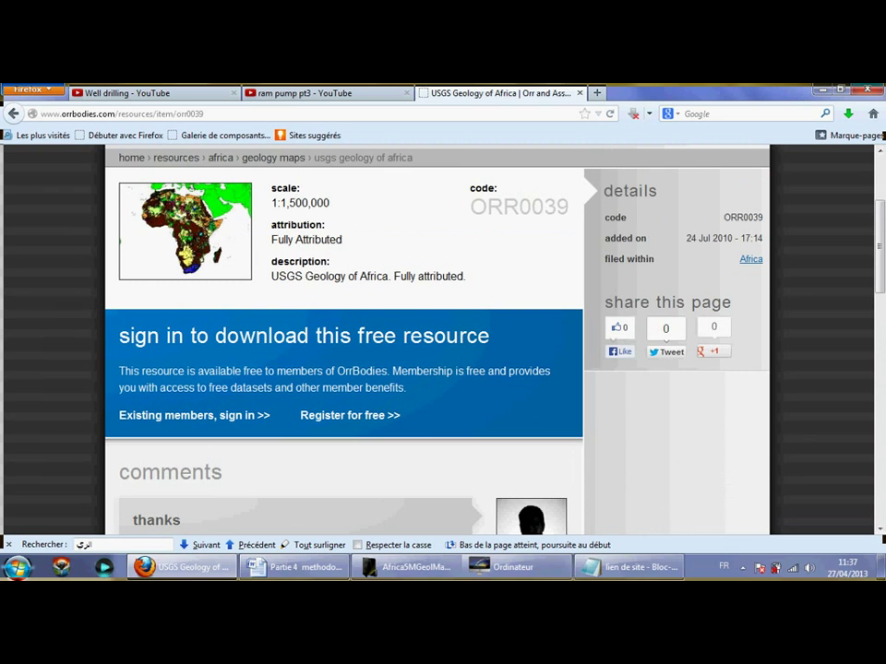
scroll(185, 304, "up", 1)
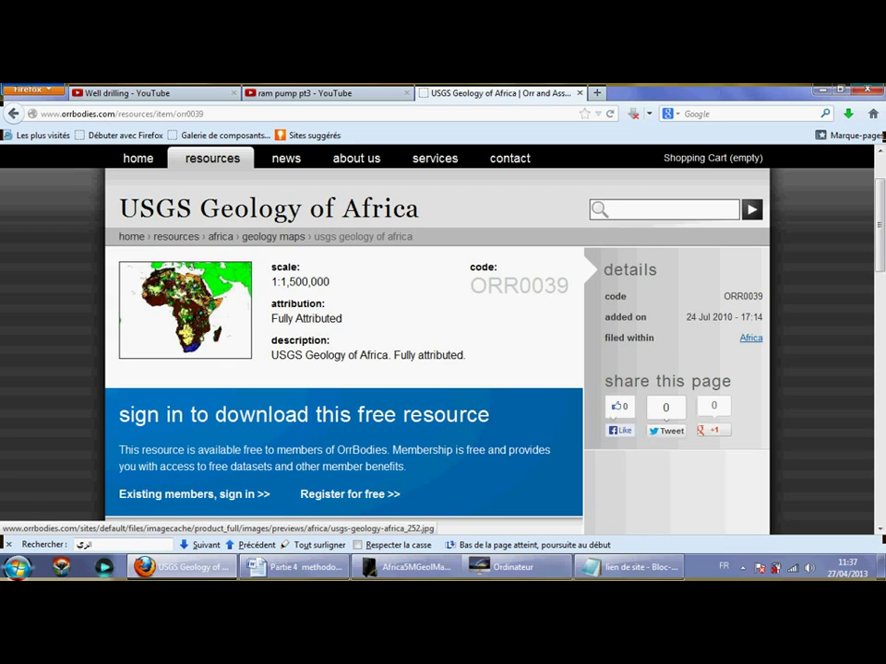
scroll(434, 351, "down", 3)
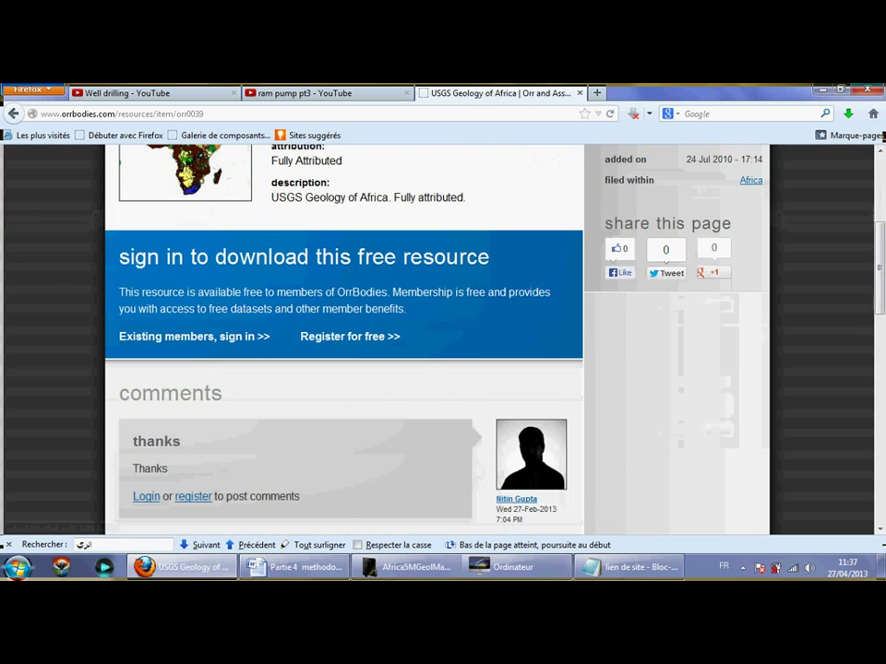
scroll(434, 351, "up", 5)
scroll(433, 350, "down", 3)
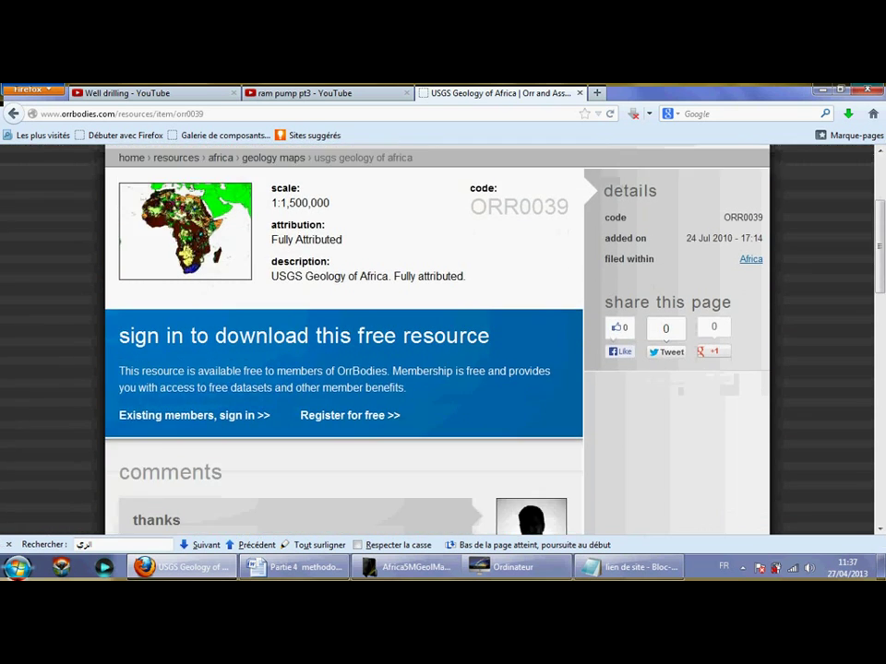
- Switch to the file explorer, inspect the Africa5MGeolMapInfo ZIP archive in its parent folder, and reopen the extracted Africa5MGeolMapInfo folder
left_click(406, 568)
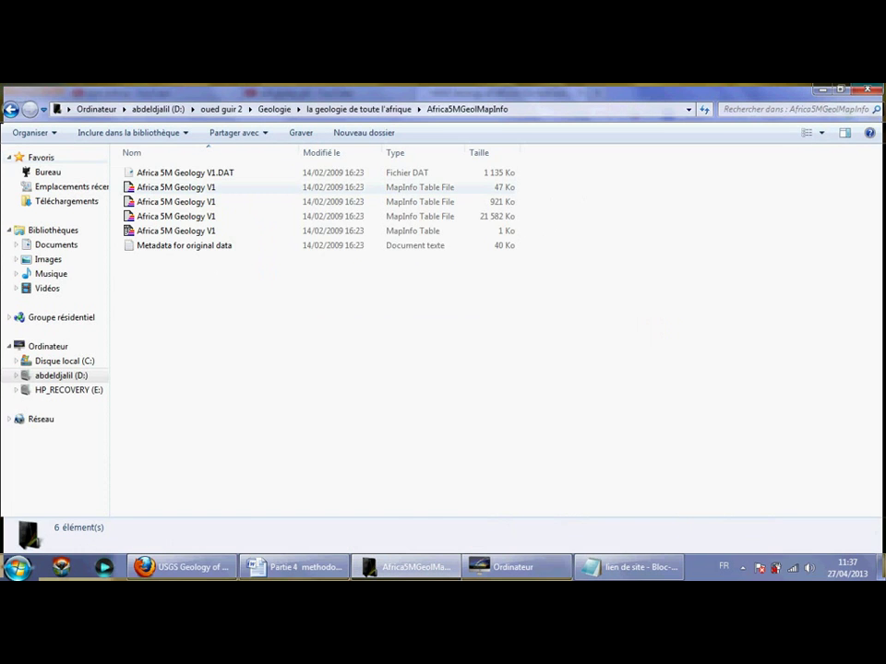
key("BackSpace")
key("Down")
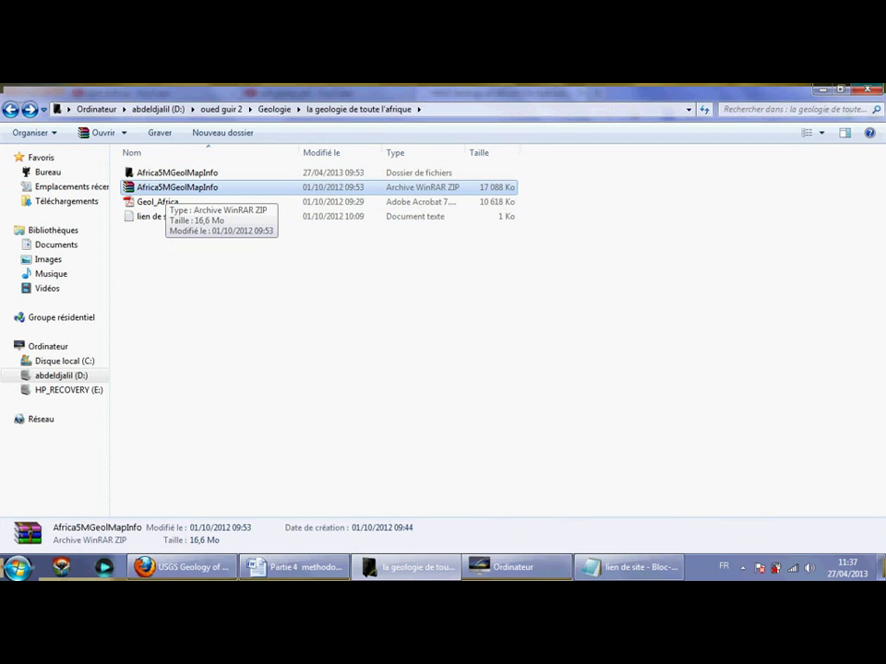
right_click(167, 188)
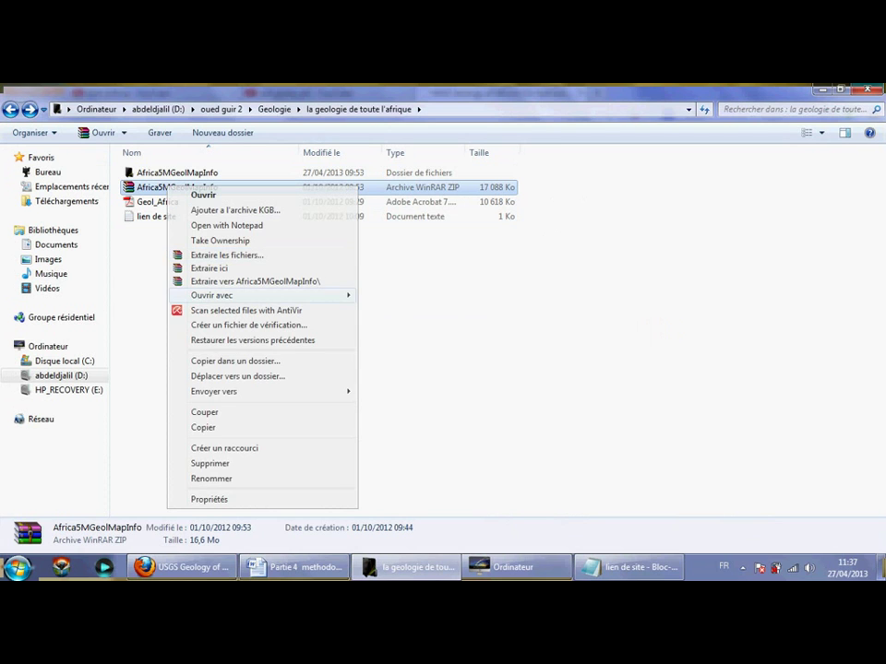
key("Escape")
key("Up")
key("Return")
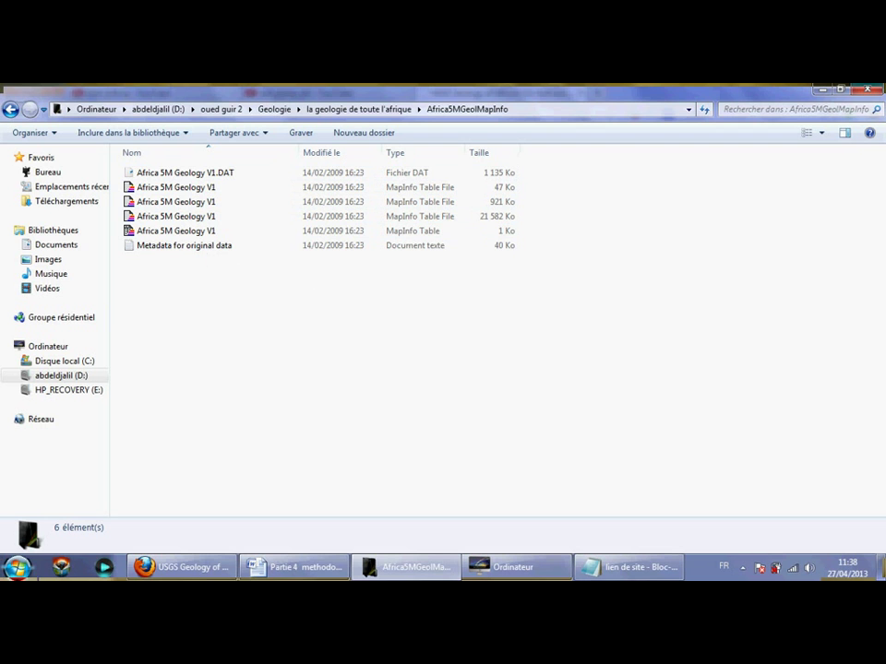
- Launch Global Mapper and start opening a data file
left_click(18, 568)
left_click(63, 237)
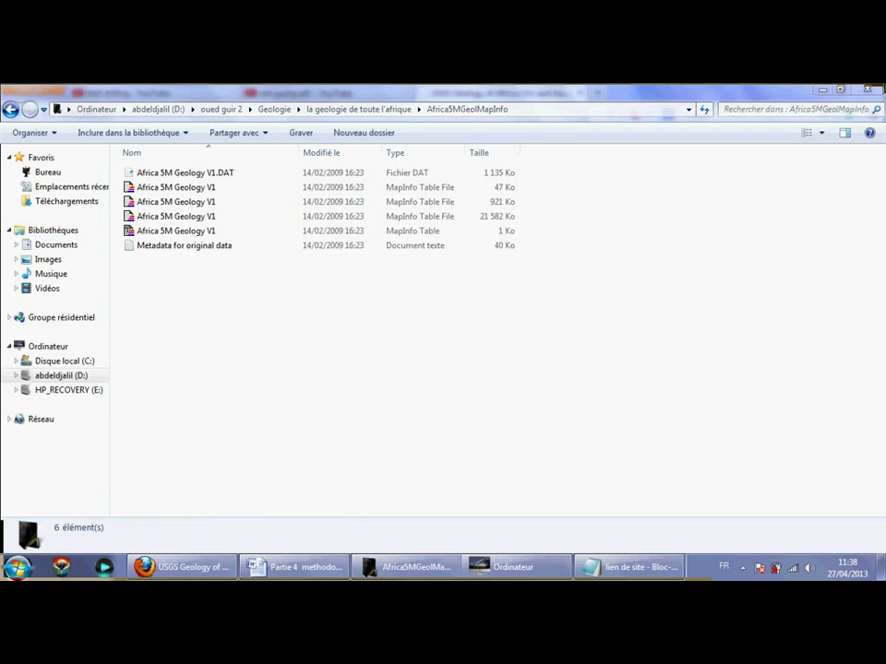
left_click(442, 262)
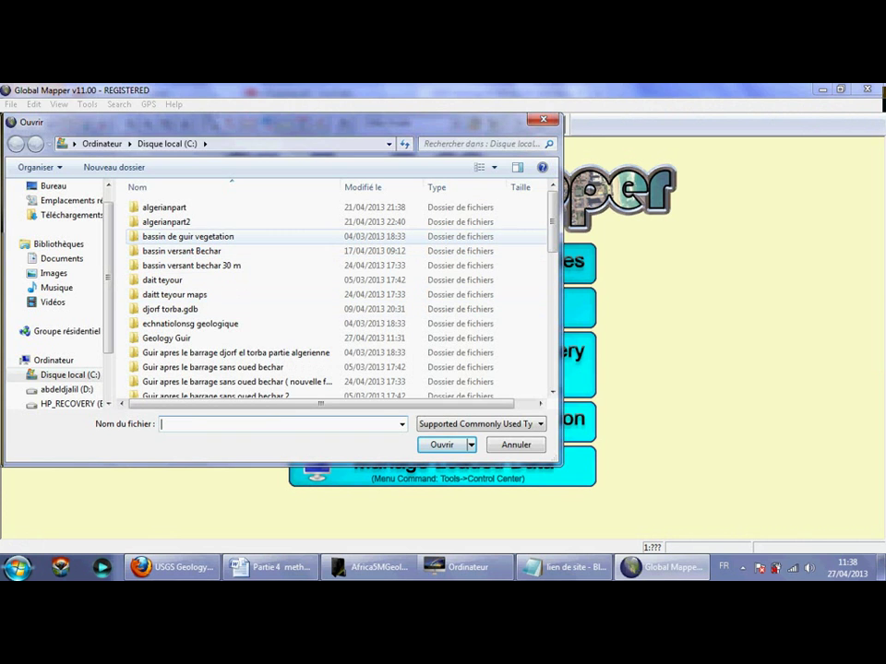
- Load the MapInfo table Africa 5M Geology V1 from D:, oued guir 2, Geologie, la geologie de toute l'afrique, Africa5MGeolMapInfo
scroll(231, 240, "down", 10)
scroll(323, 291, "up", 8)
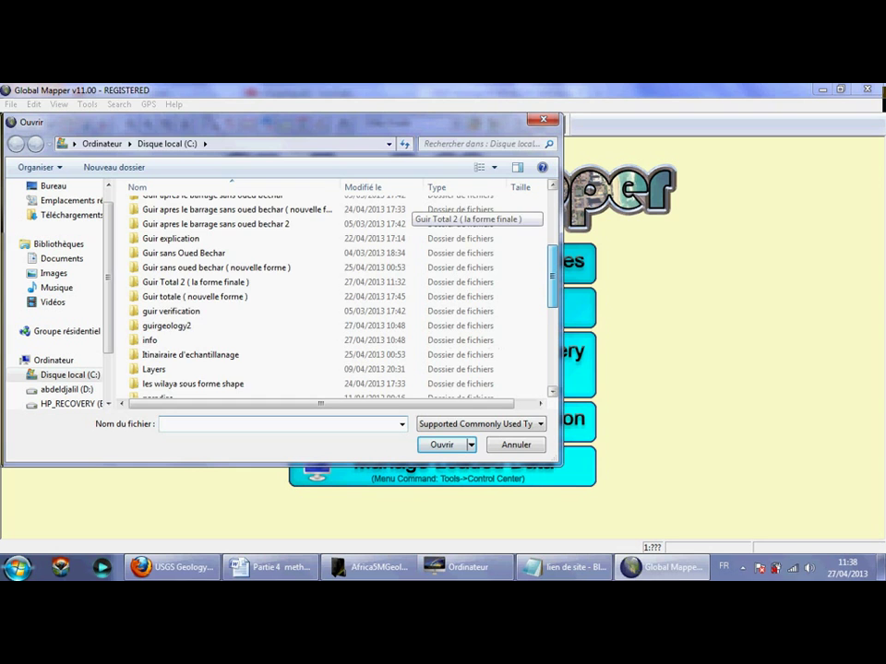
left_click(66, 390)
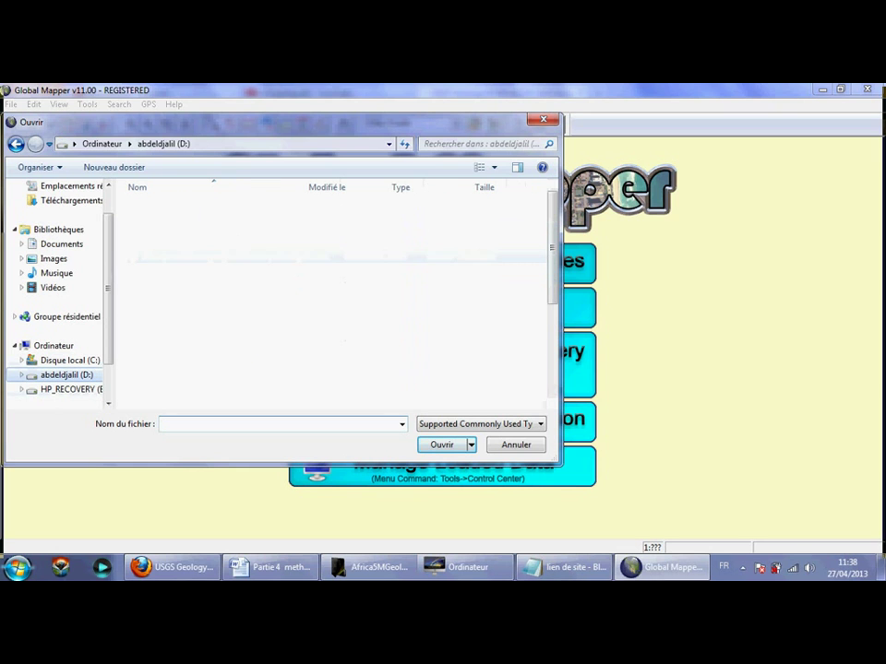
scroll(231, 351, "down", 3)
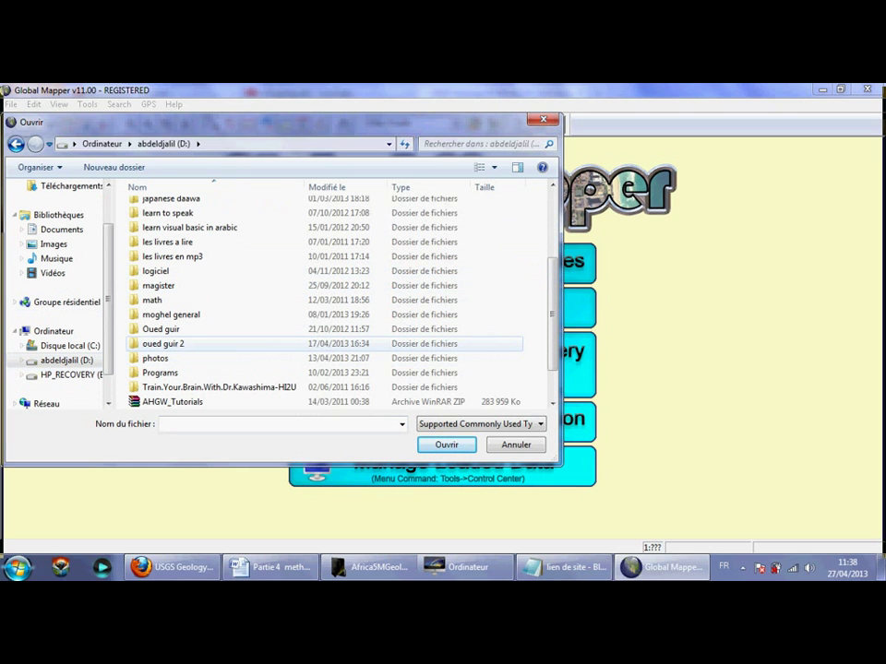
double_click(163, 343)
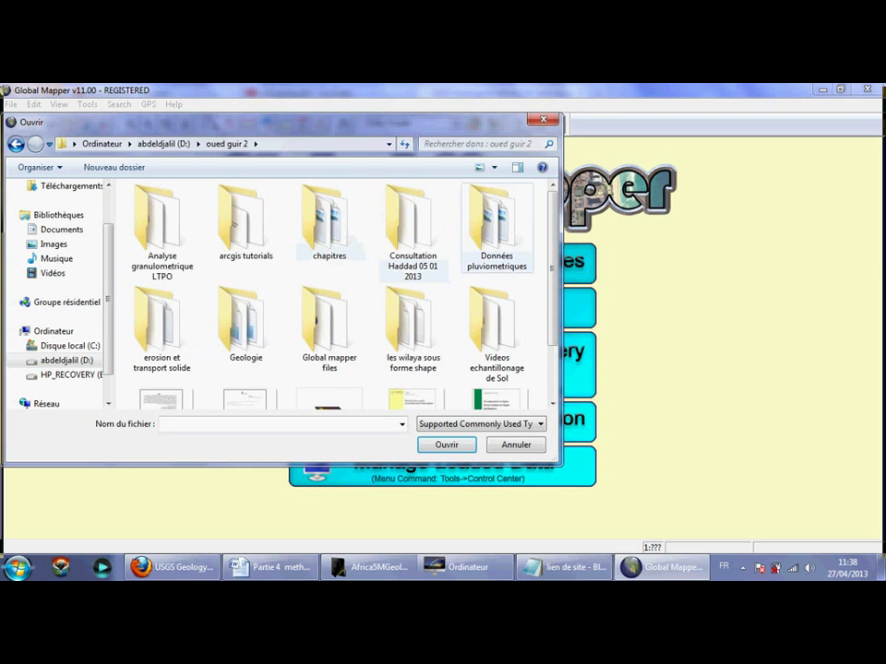
scroll(497, 276, "down", 2)
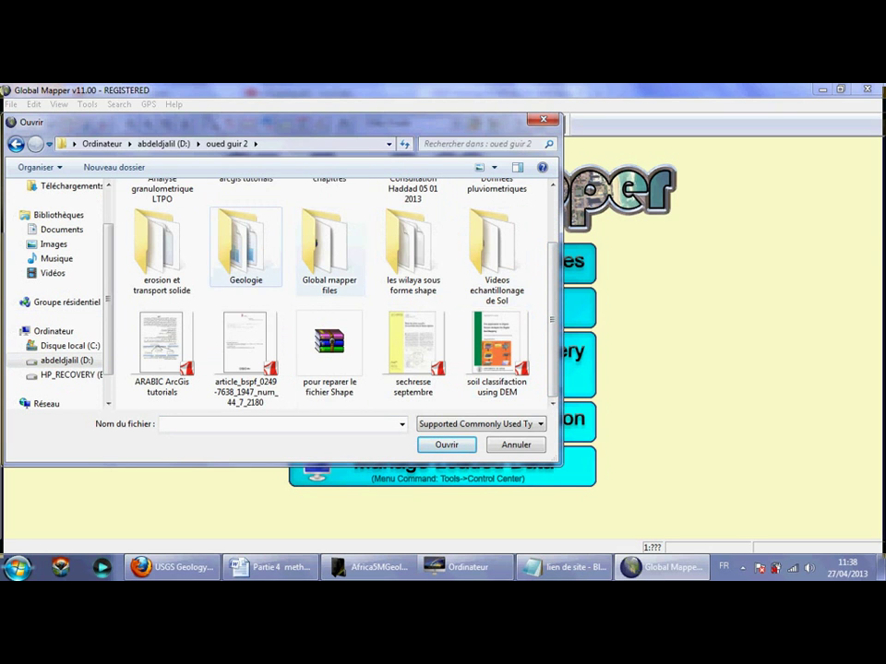
double_click(242, 240)
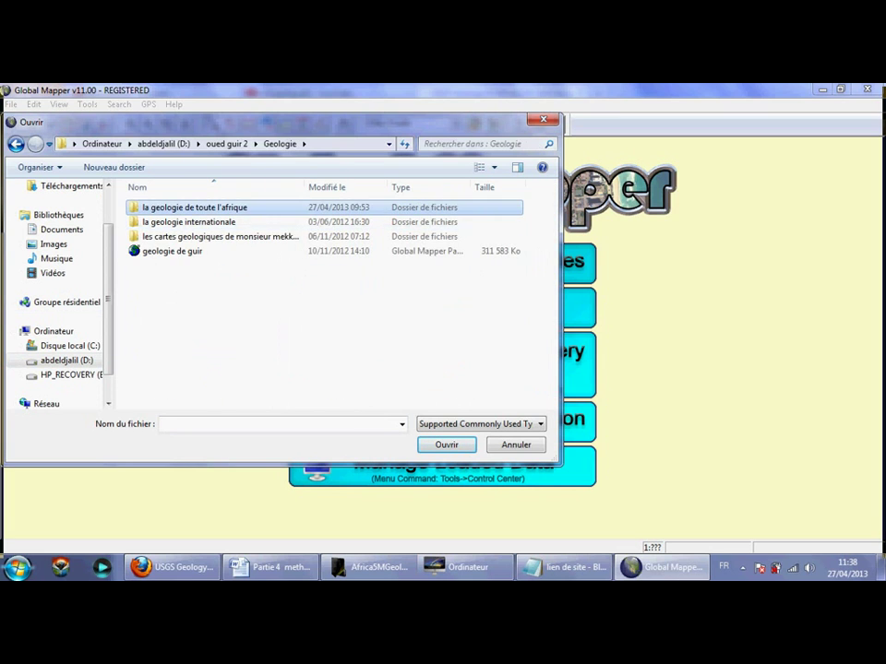
double_click(193, 207)
double_click(185, 206)
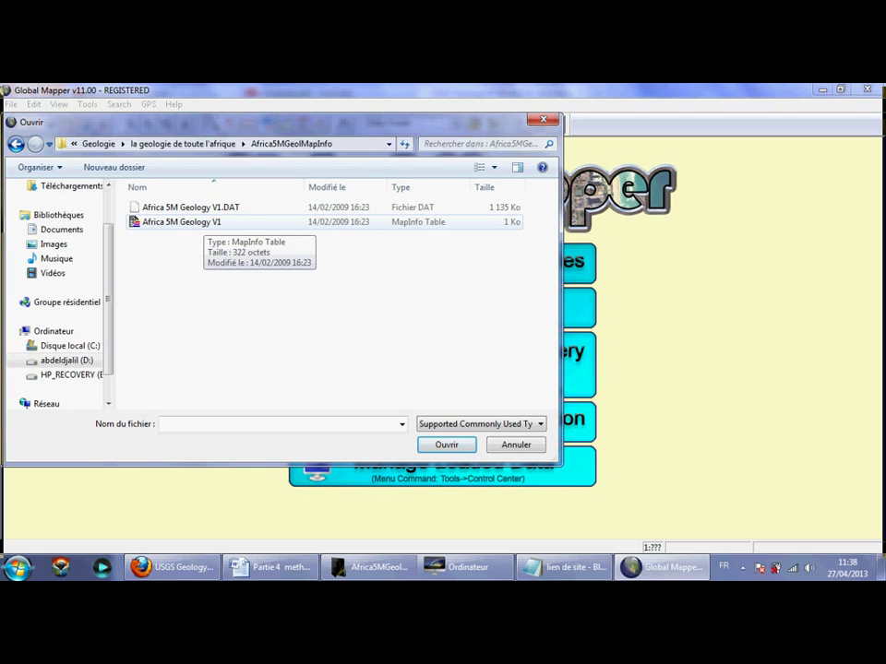
double_click(203, 223)
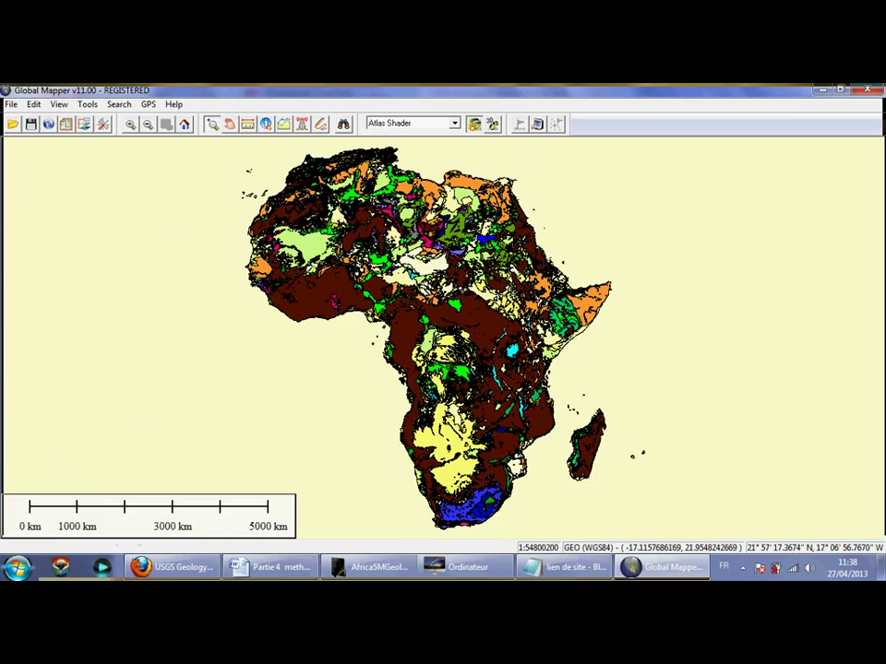
- Examine the geological units of northwest Africa close up on the loaded map
scroll(333, 236, "up", 2)
left_click_drag(346, 214, 372, 306)
scroll(331, 238, "up", 2)
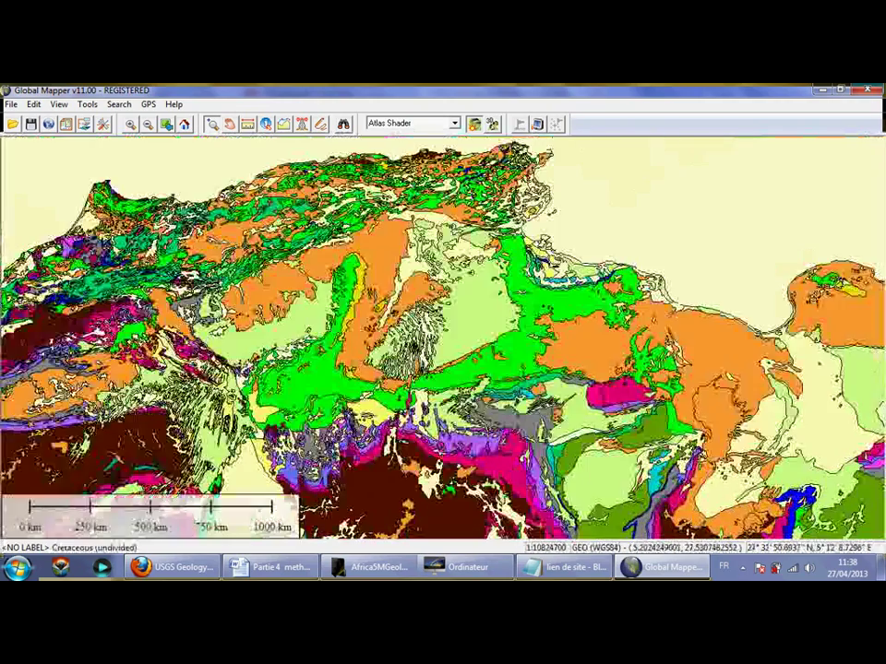
left_click_drag(189, 256, 448, 297)
scroll(462, 288, "up", 2)
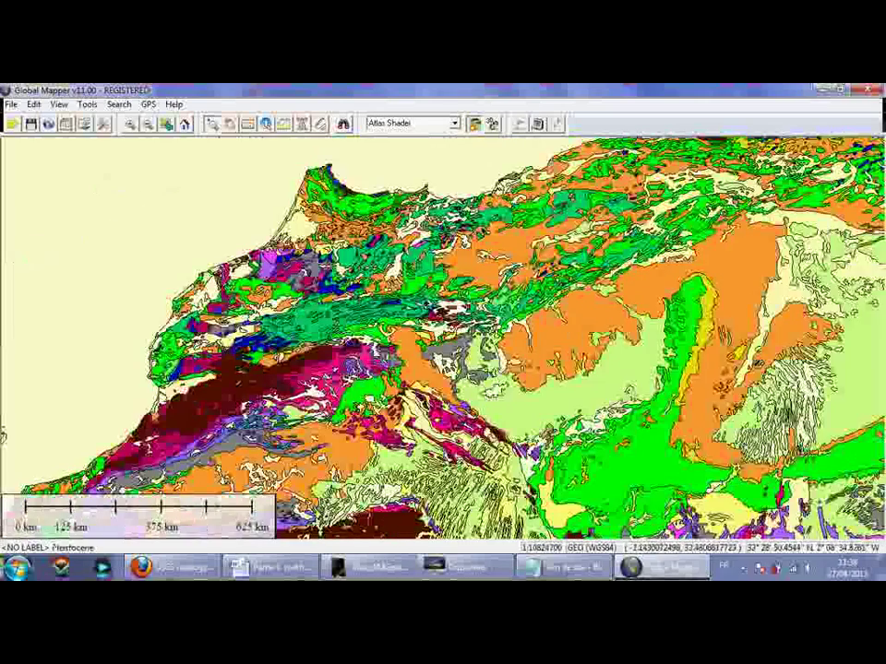
scroll(388, 268, "down", 2)
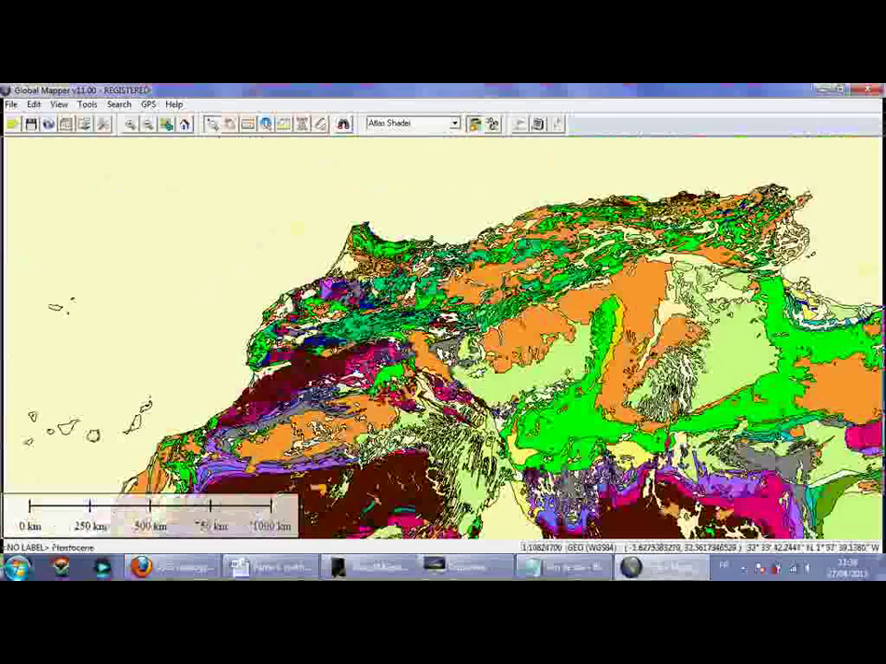
- Load the bassin_versant shapefile from the folder Guir Total 2 ( la forme finale ) on local disk C:
left_click(11, 104)
left_click(77, 110)
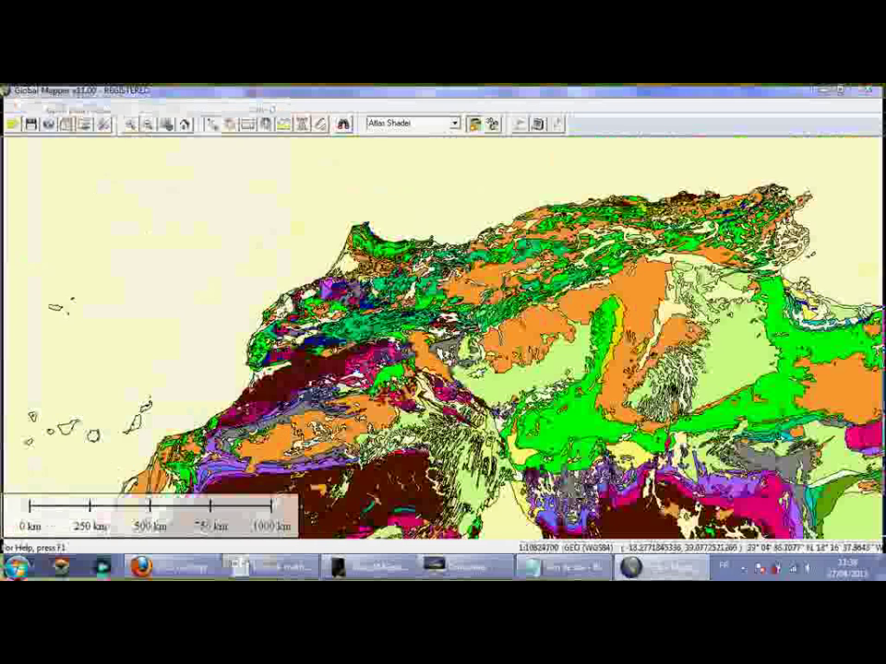
key("ctrl+o")
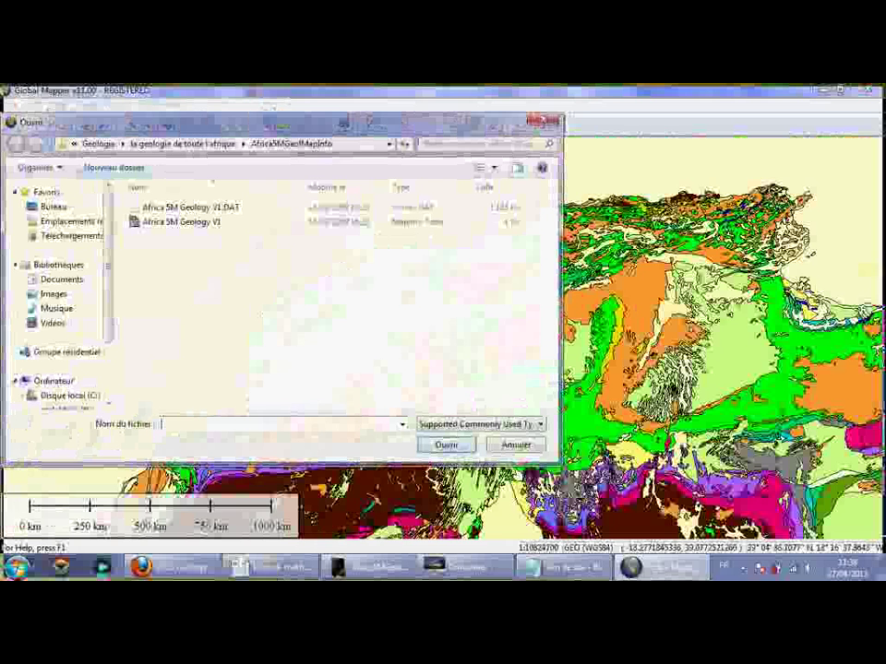
left_click(69, 395)
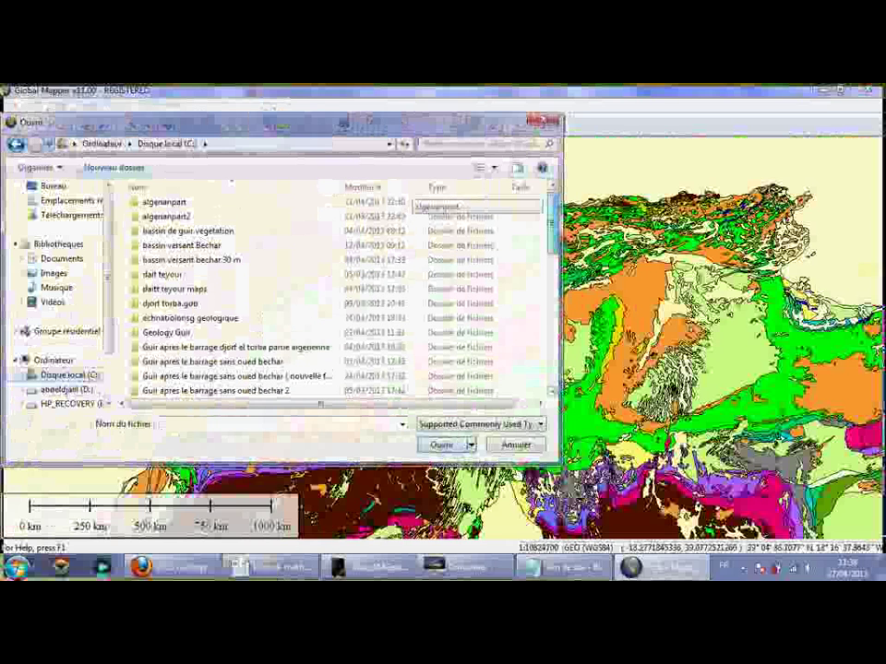
scroll(323, 295, "down", 2)
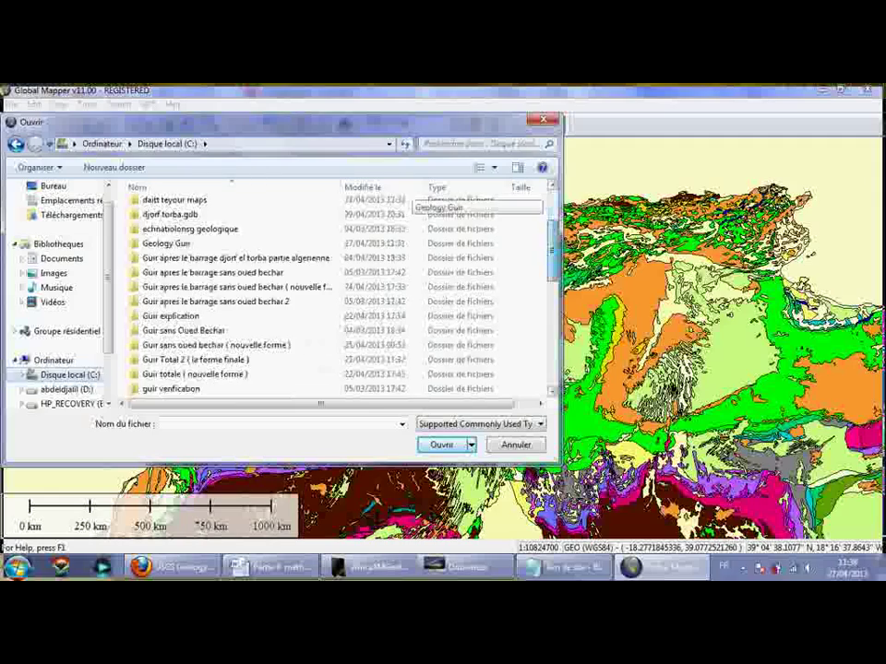
left_click_drag(552, 250, 552, 221)
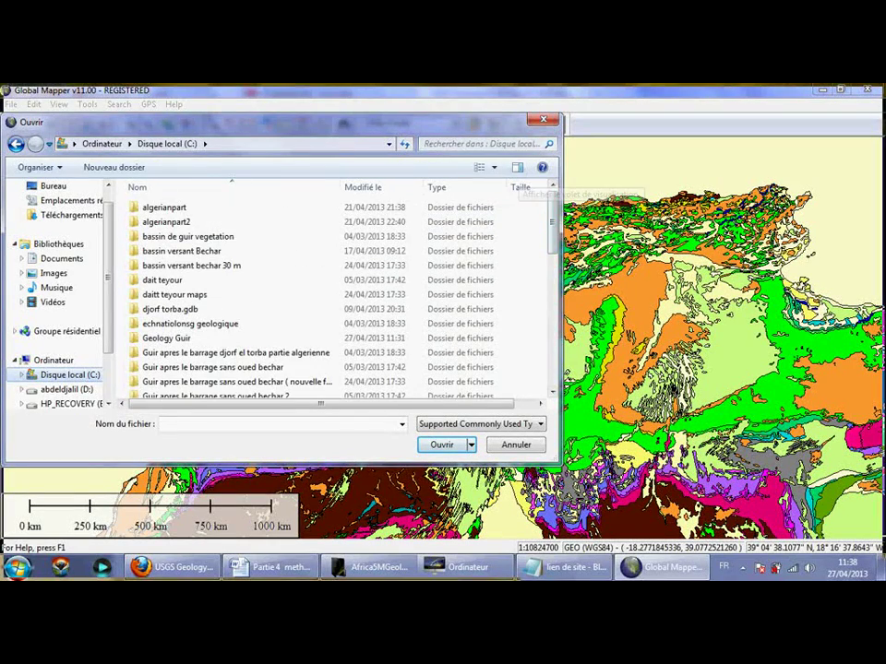
scroll(415, 217, "down", 4)
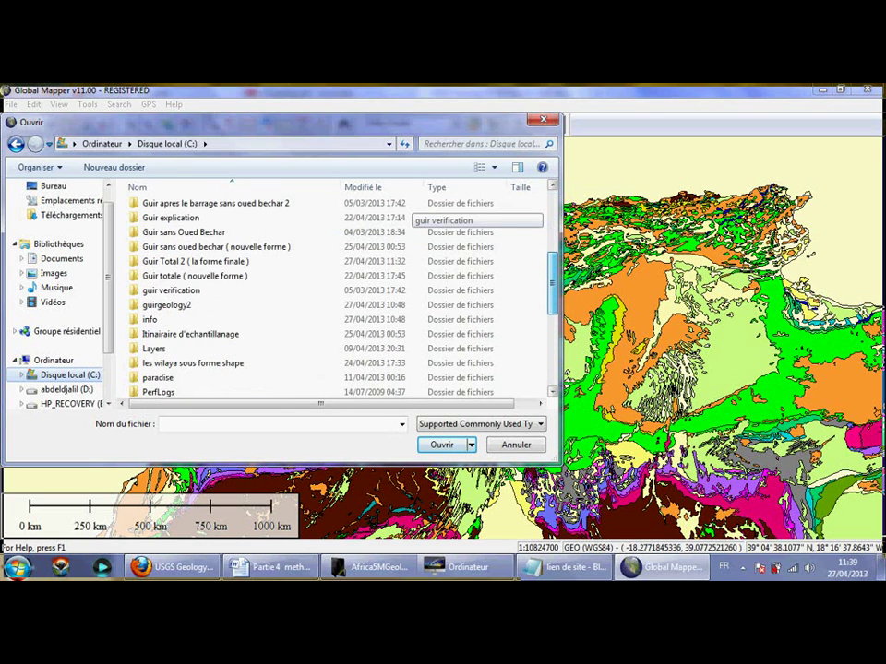
scroll(415, 217, "up", 4)
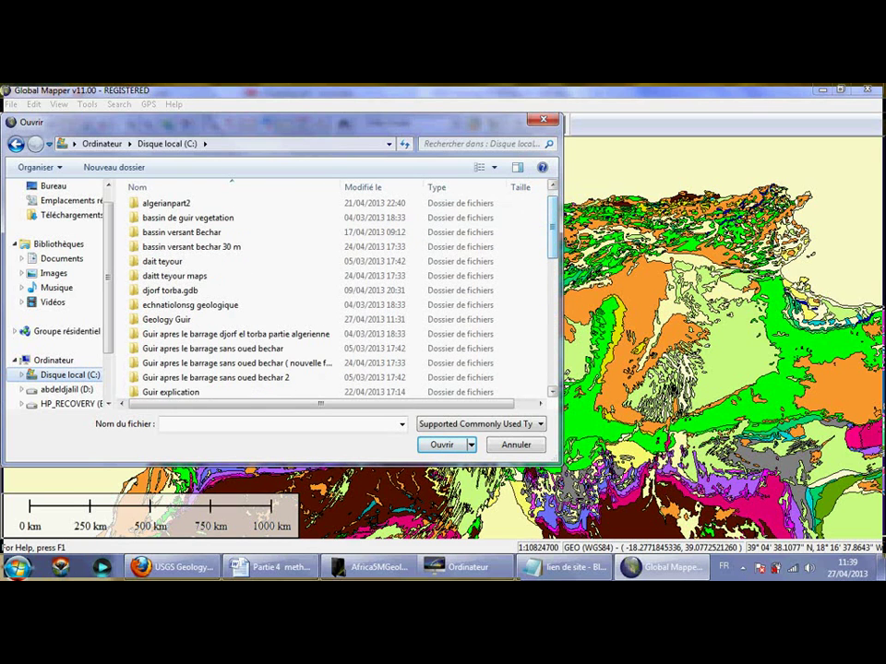
scroll(415, 217, "up", 1)
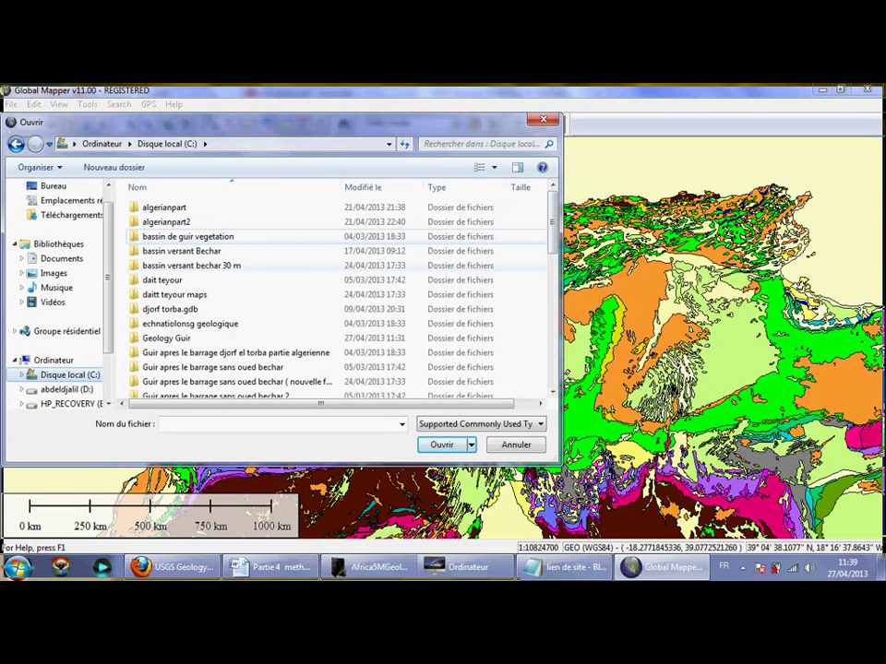
left_click_drag(552, 220, 552, 219)
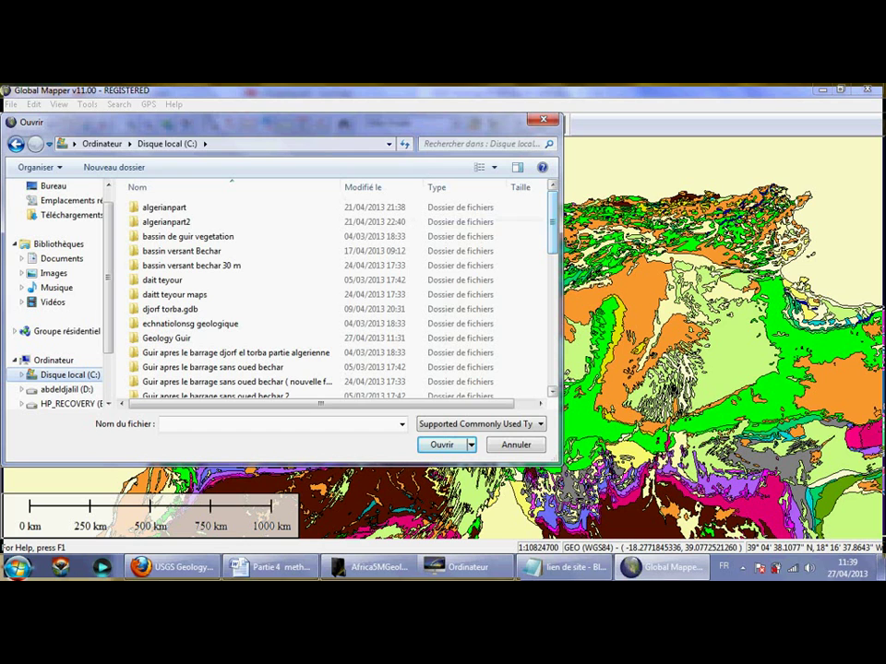
scroll(245, 312, "down", 3)
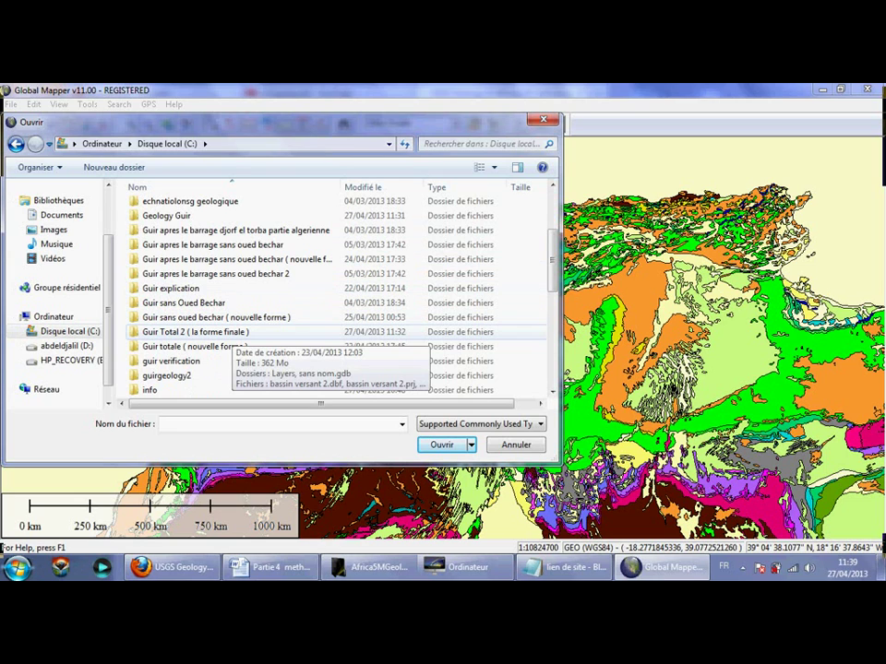
double_click(194, 331)
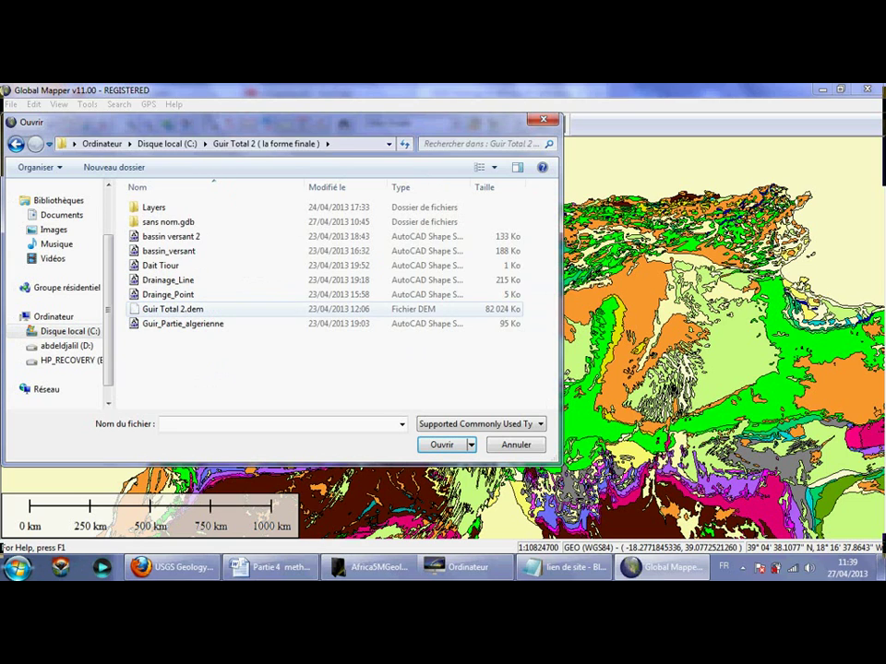
left_click(169, 251)
key("Return")
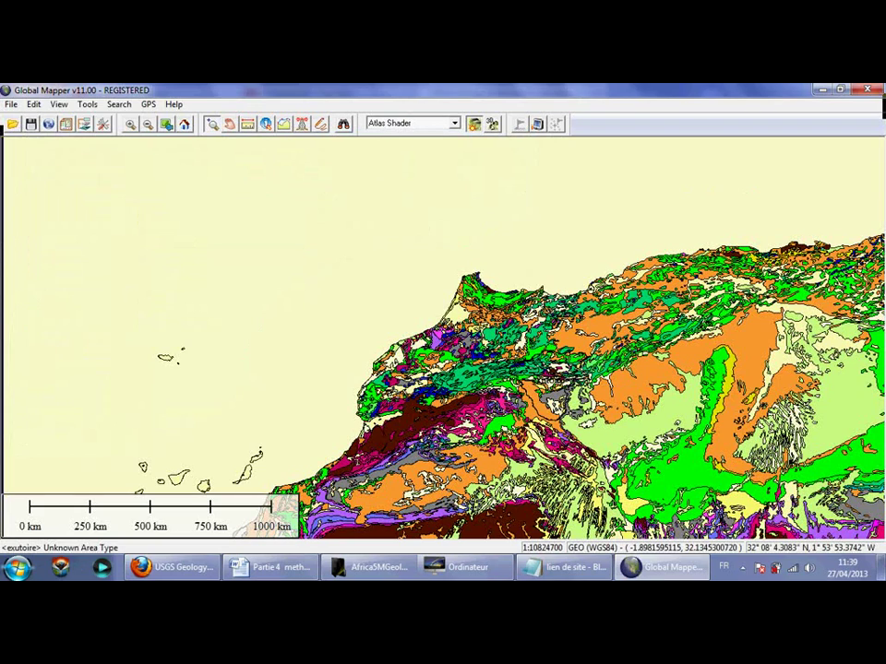
- Select the watershed area feature on the geology map with the Digitizer tool
left_click_drag(507, 362, 595, 424)
scroll(544, 411, "down", 1)
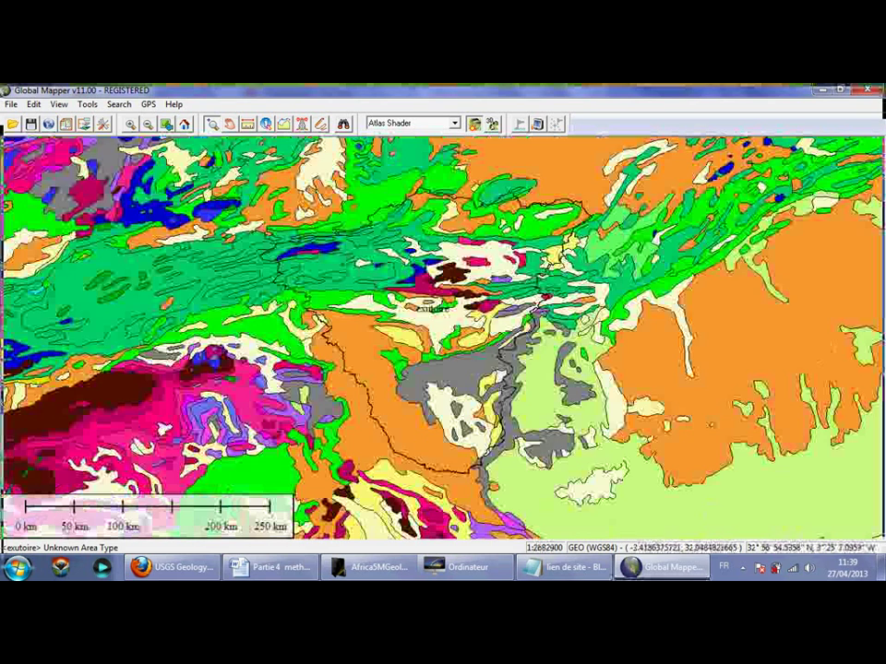
left_click(321, 124)
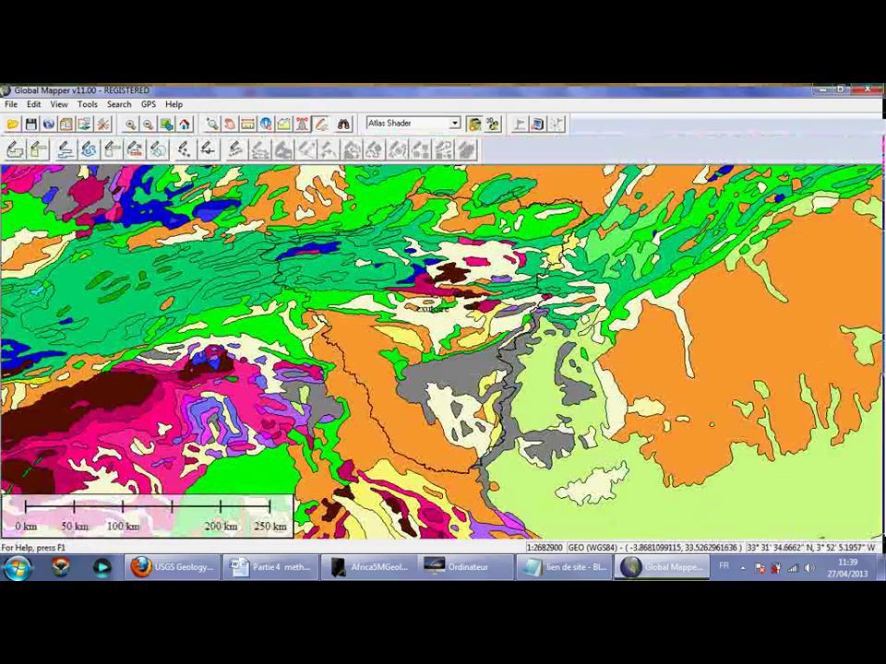
left_click(367, 276)
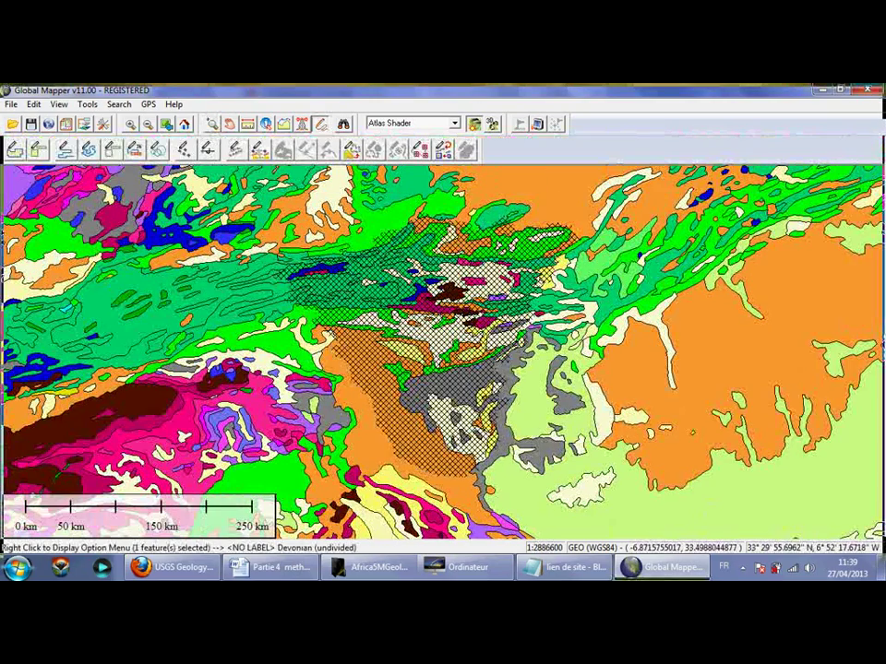
left_click(11, 104)
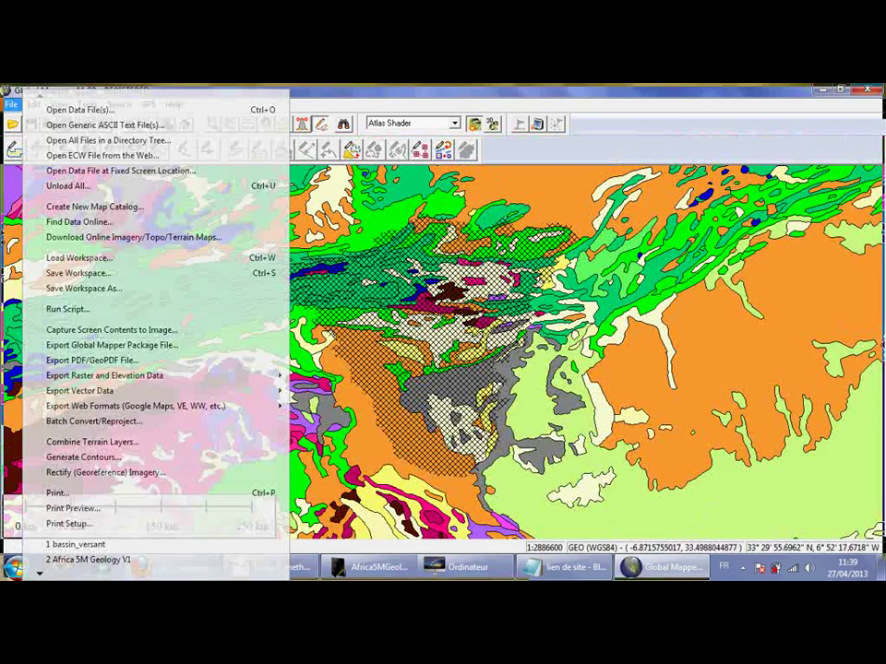
left_click(355, 274)
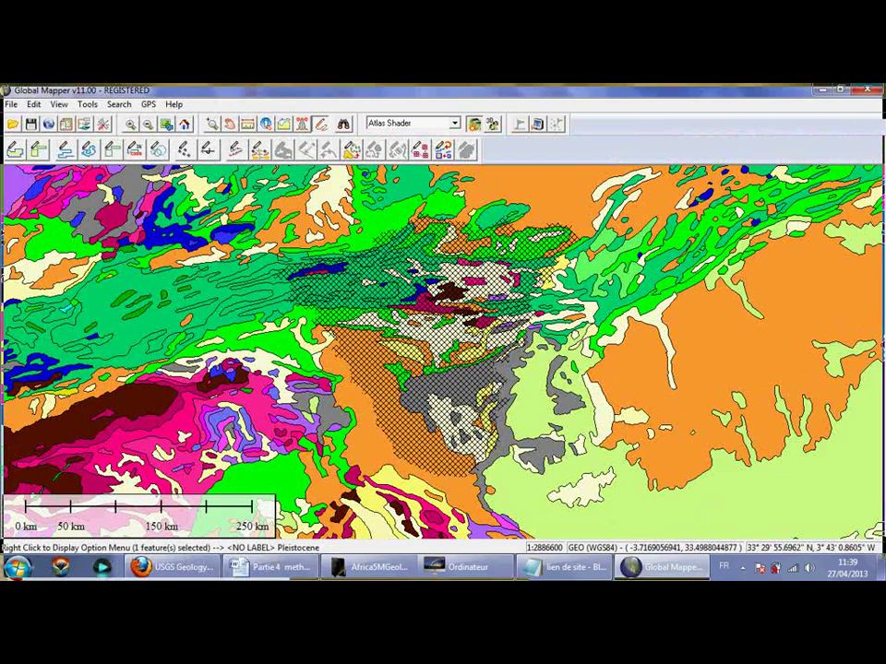
- Start a Shapefile export of the loaded vector data
left_click(11, 104)
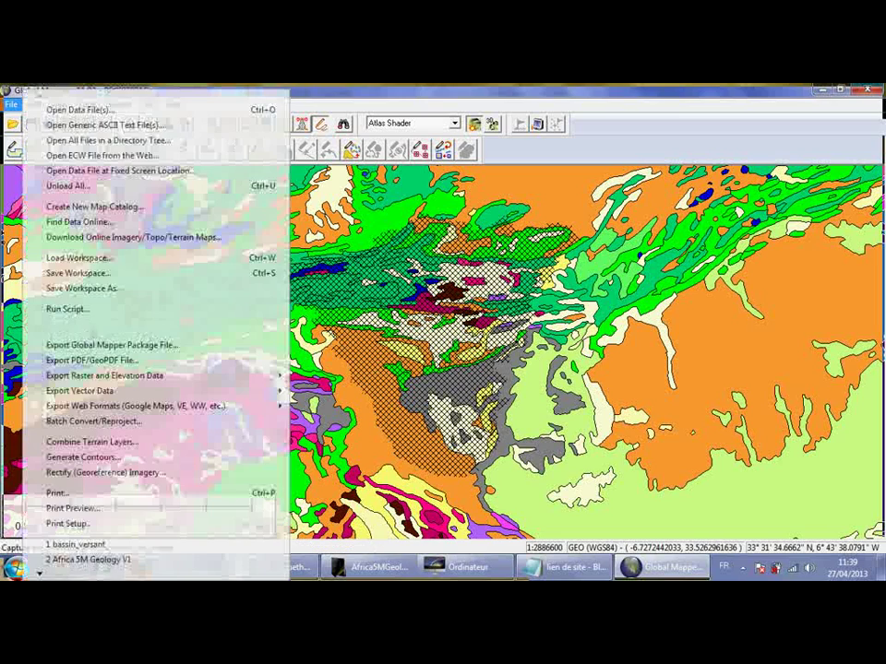
mouse_move(105, 375)
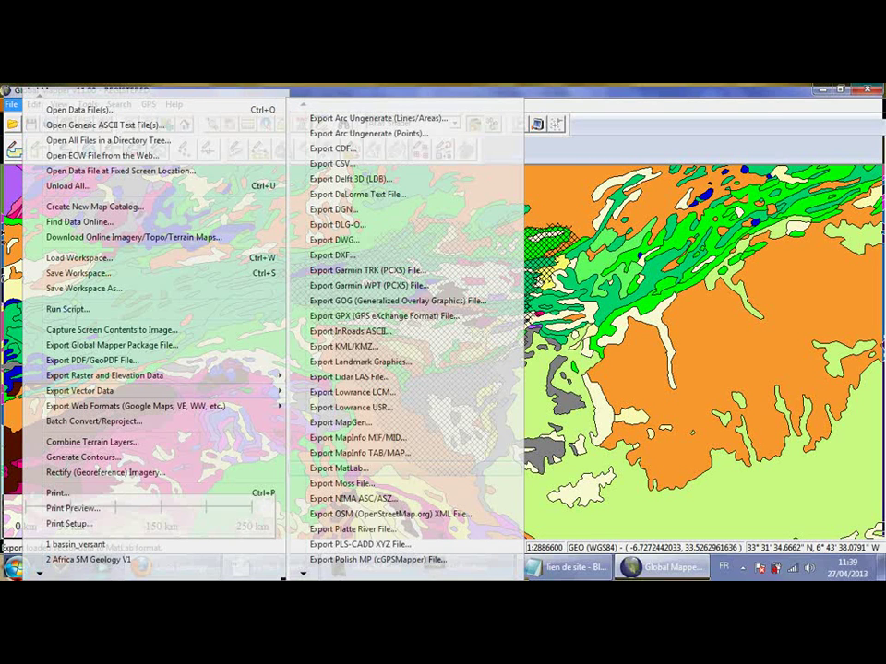
mouse_move(303, 573)
key("Down")
key("Down")
key("Down")
key("Down")
key("Down")
key("Down")
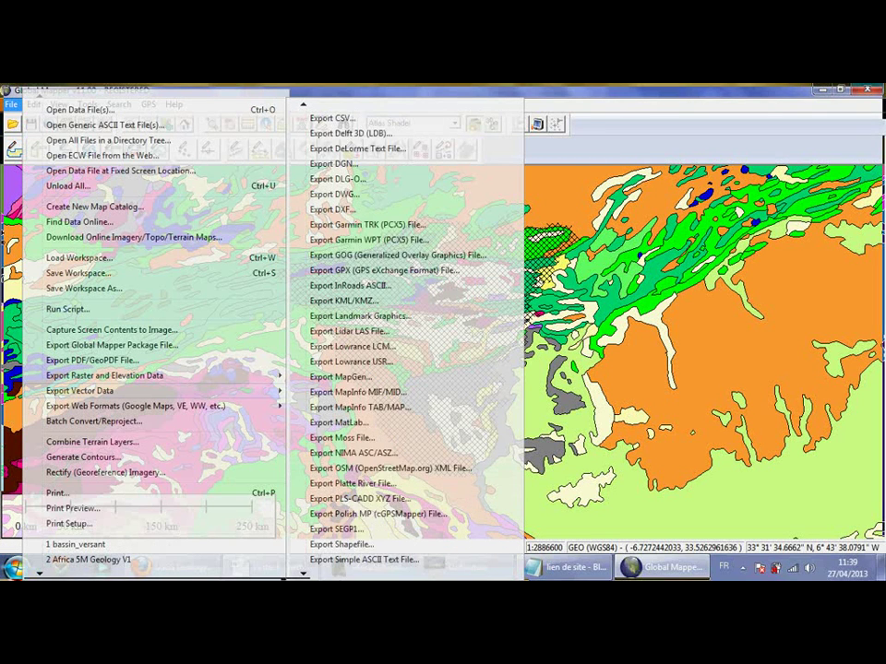
key("Return")
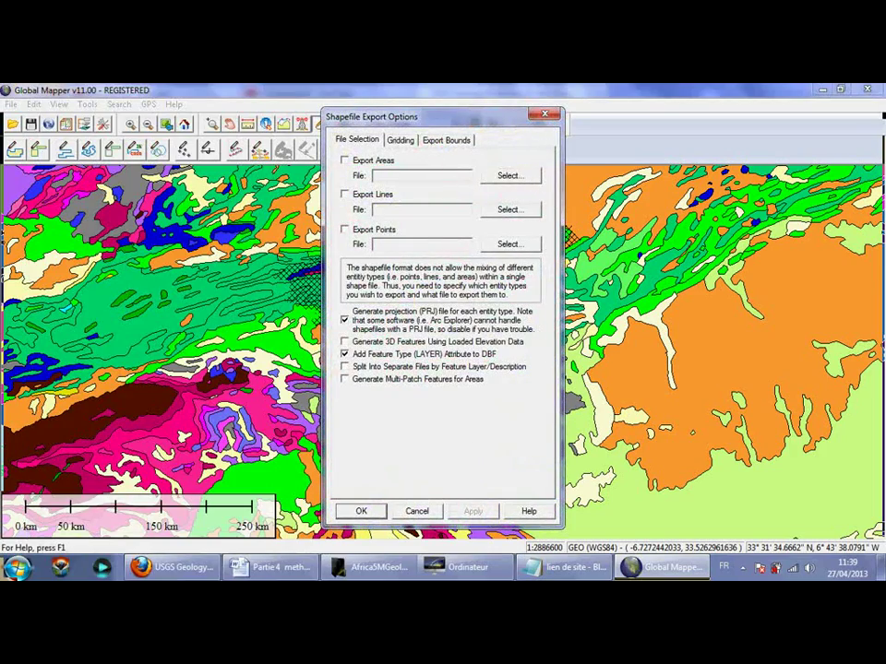
- Enable the export of areas and set the output file to Guir geology map 2 on local disk C:
left_click(345, 160)
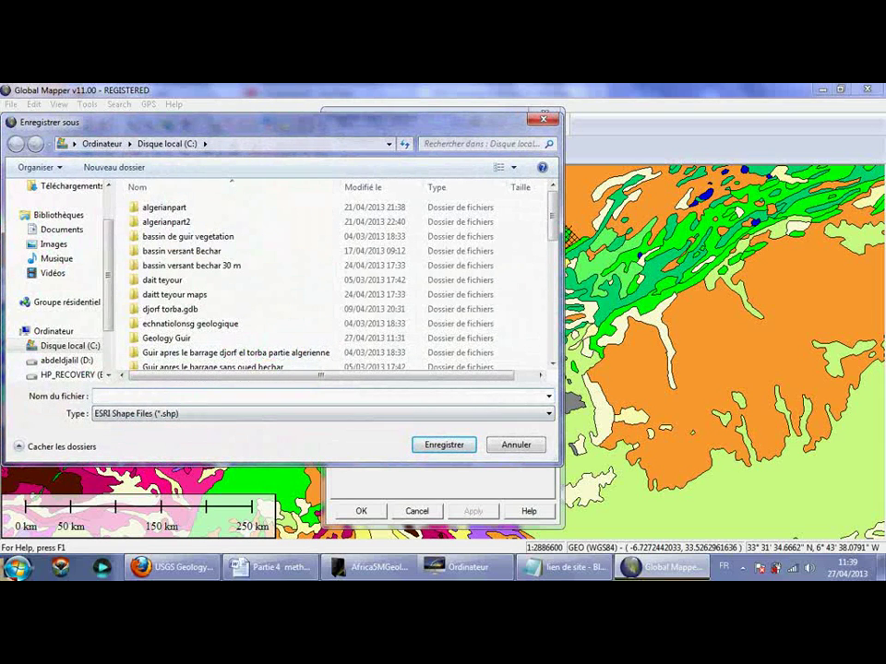
type("geolp")
key("BackSpace")
key("BackSpace")
key("BackSpace")
key("BackSpace")
key("BackSpace")
type("Guir ")
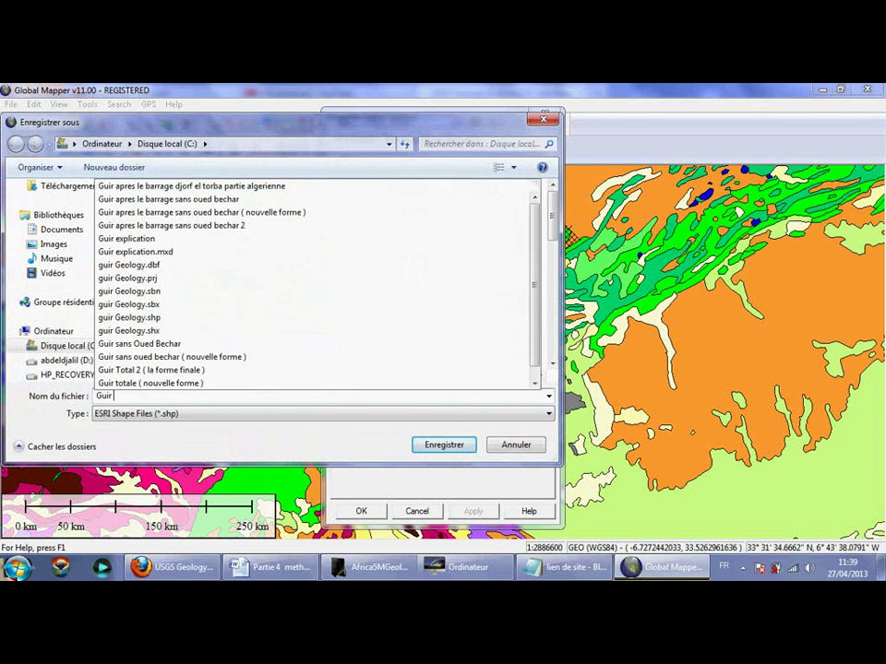
type("geology ma")
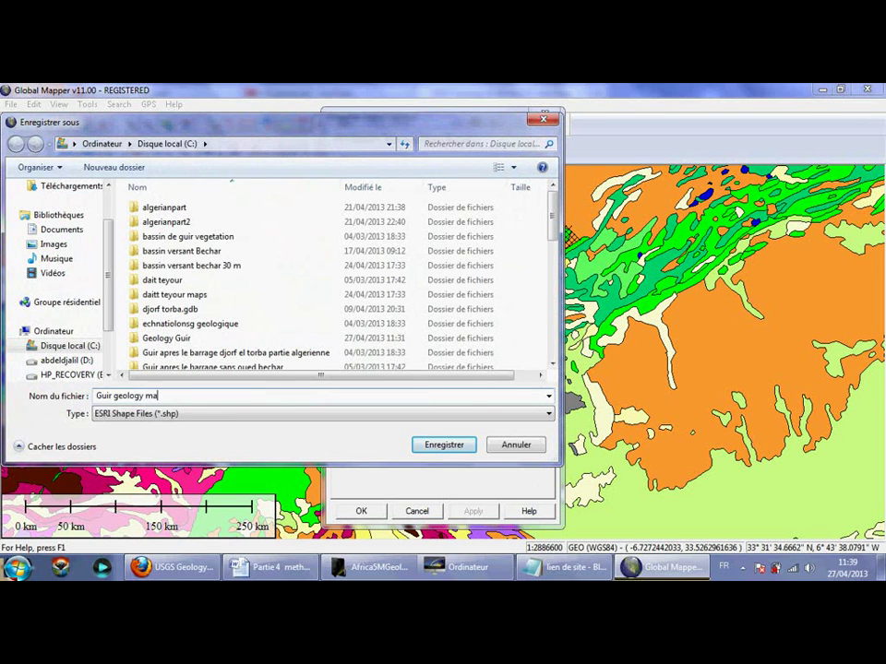
type("p 2")
key("Return")
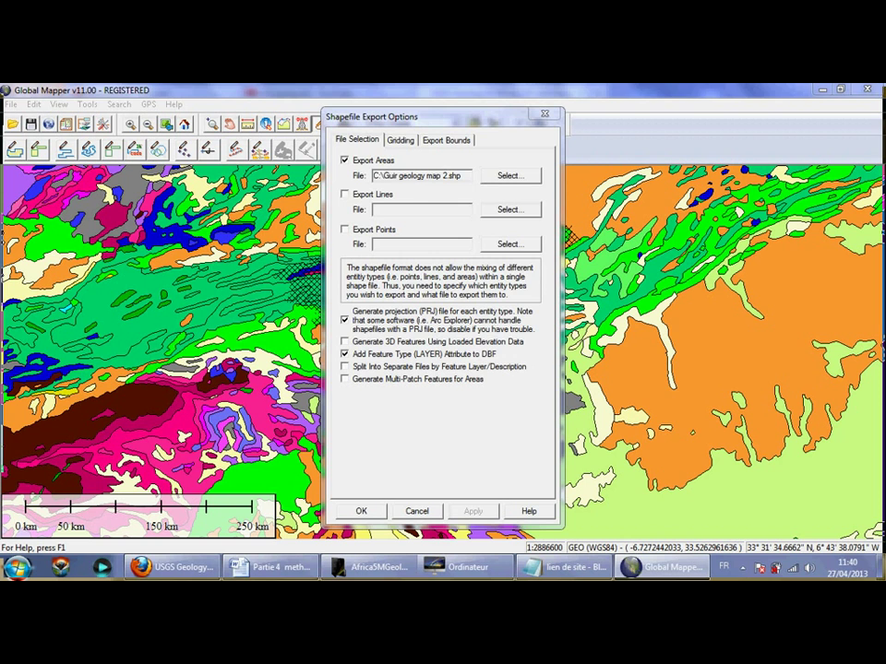
- Set the export bounds to crop to the selected area feature and run the shapefile export
left_click(447, 141)
left_click(346, 403)
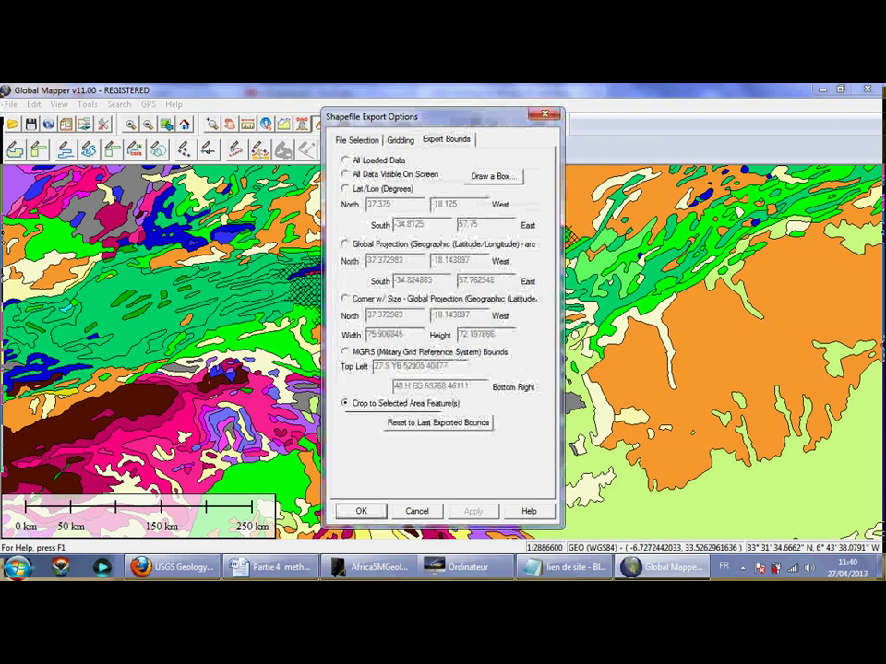
key("Return")
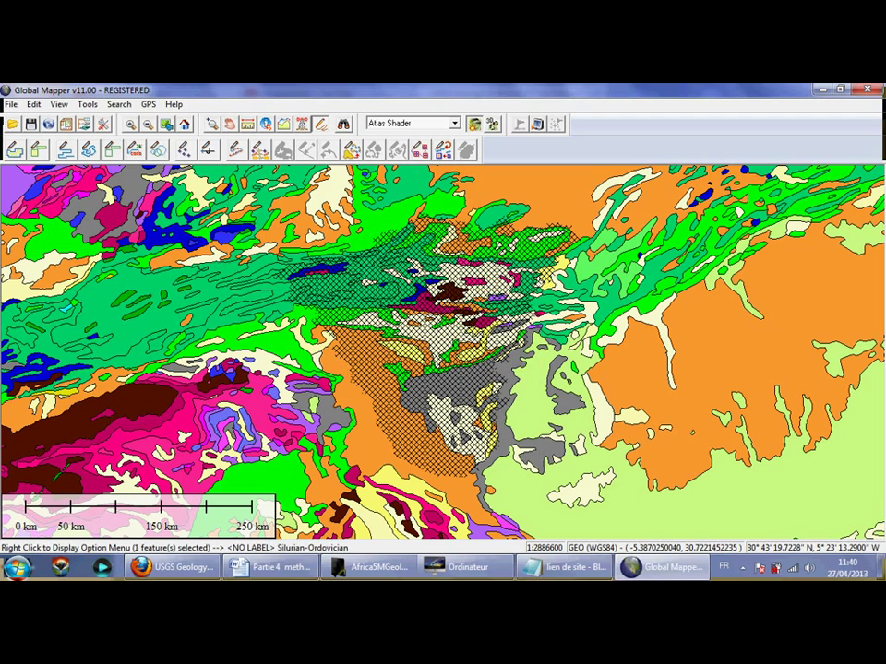
- Launch ArcMap 10 and dismiss its Getting Started dialog to work in an empty map
left_click(17, 568)
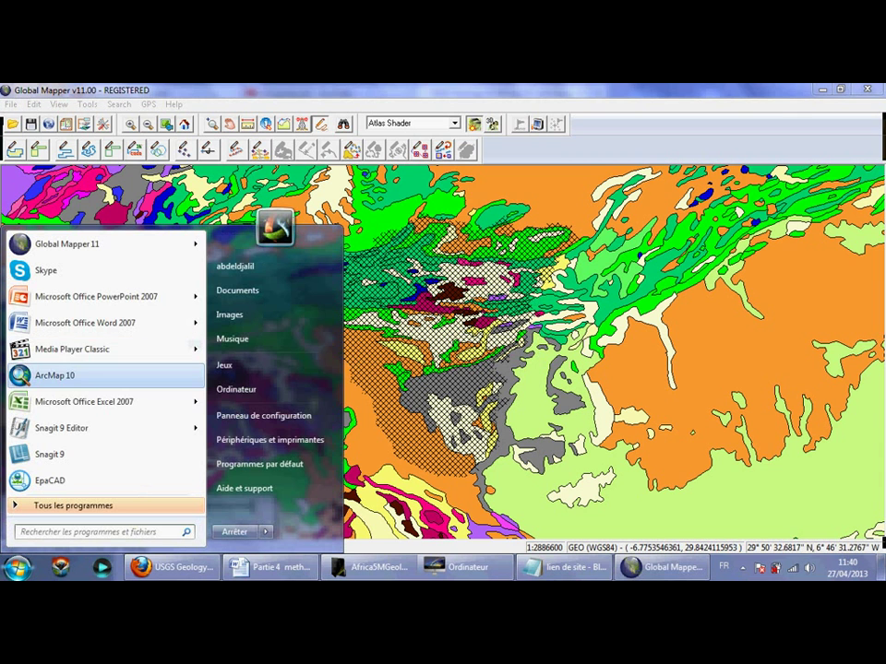
left_click(74, 375)
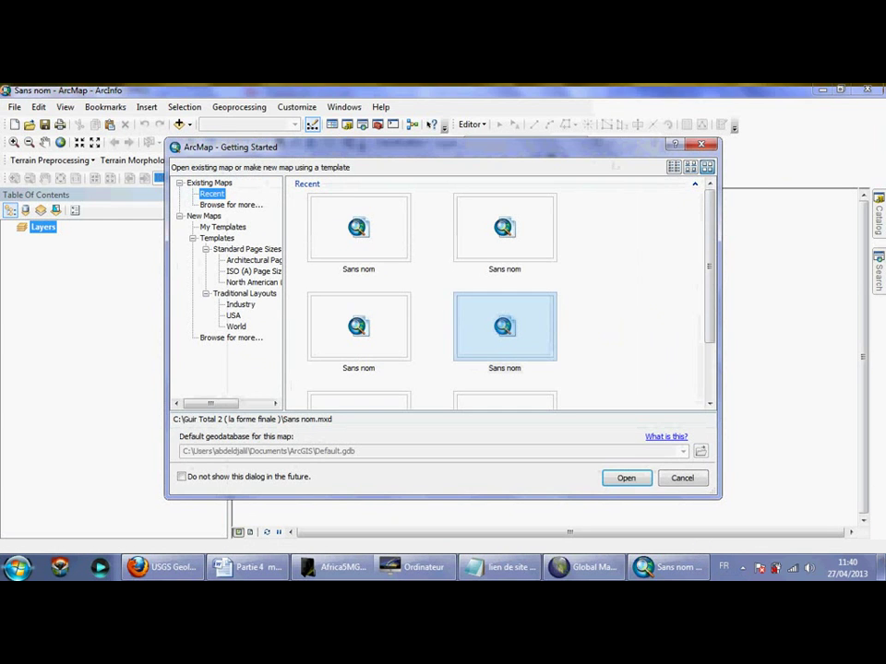
left_click(696, 147)
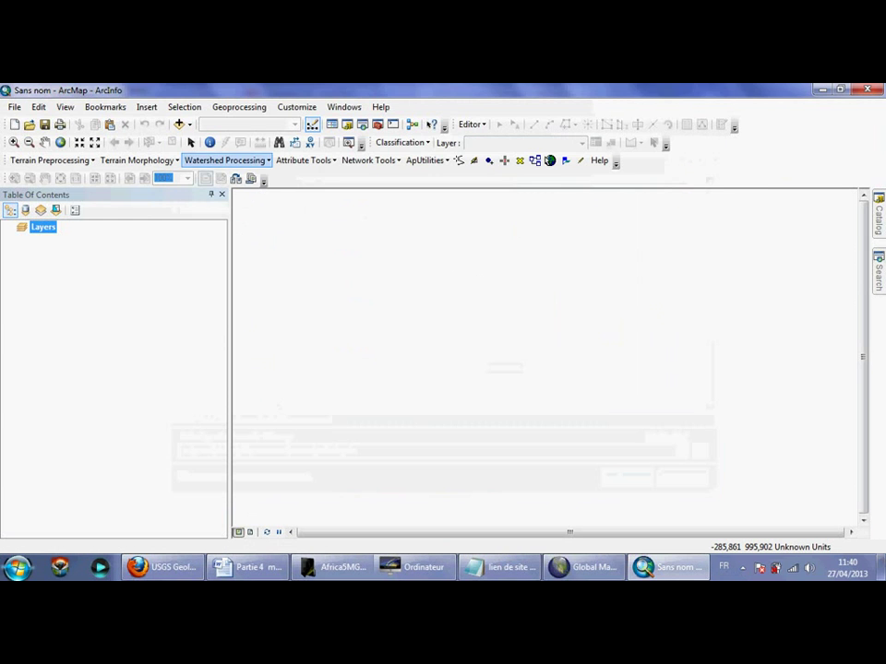
- Add the shapefile Guir geology map 2.shp from the C:\ drive to the map as a layer
left_click(189, 124)
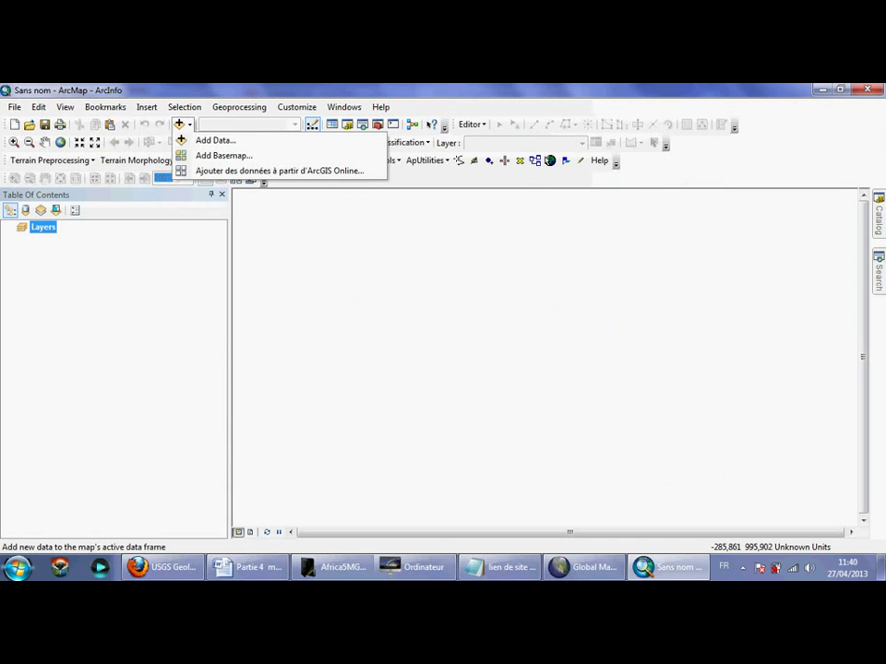
left_click(238, 107)
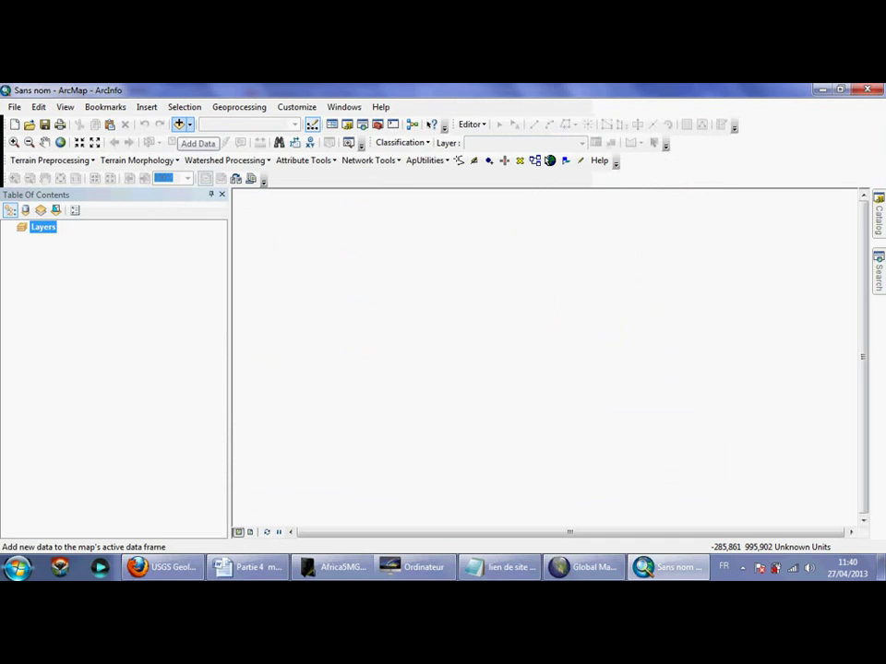
left_click(189, 124)
left_click(215, 140)
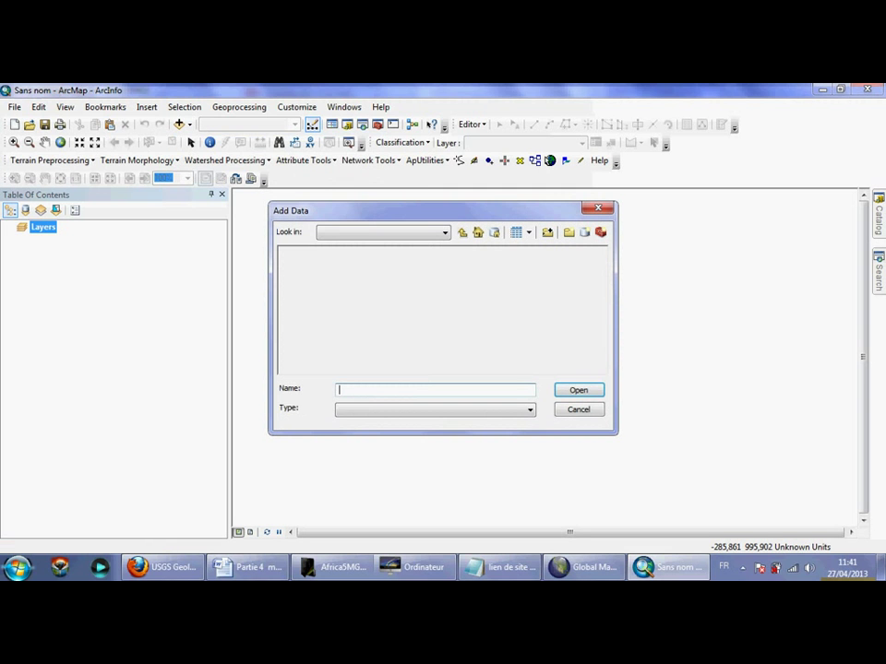
left_click(464, 233)
left_click_drag(321, 368, 565, 368)
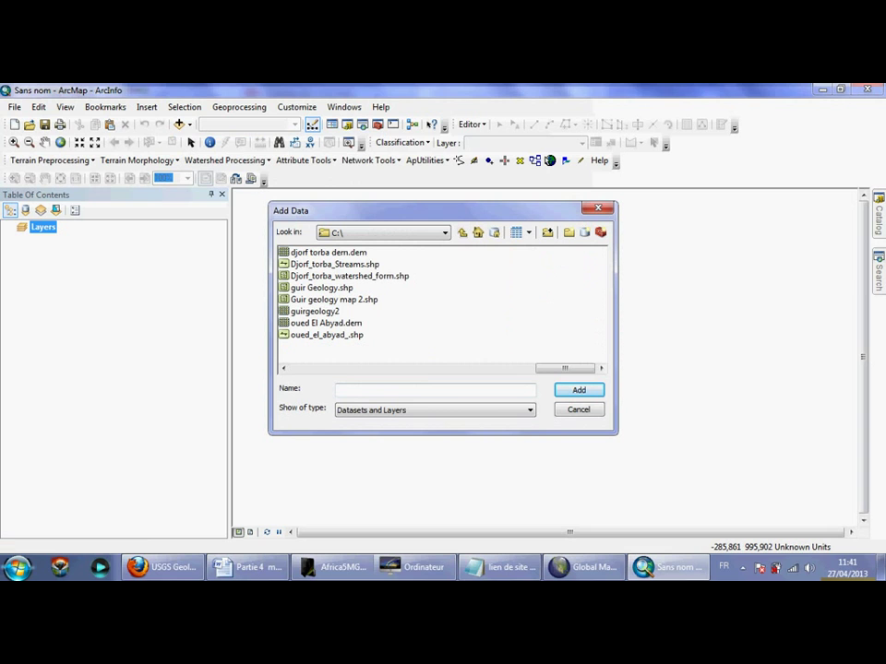
left_click(314, 312)
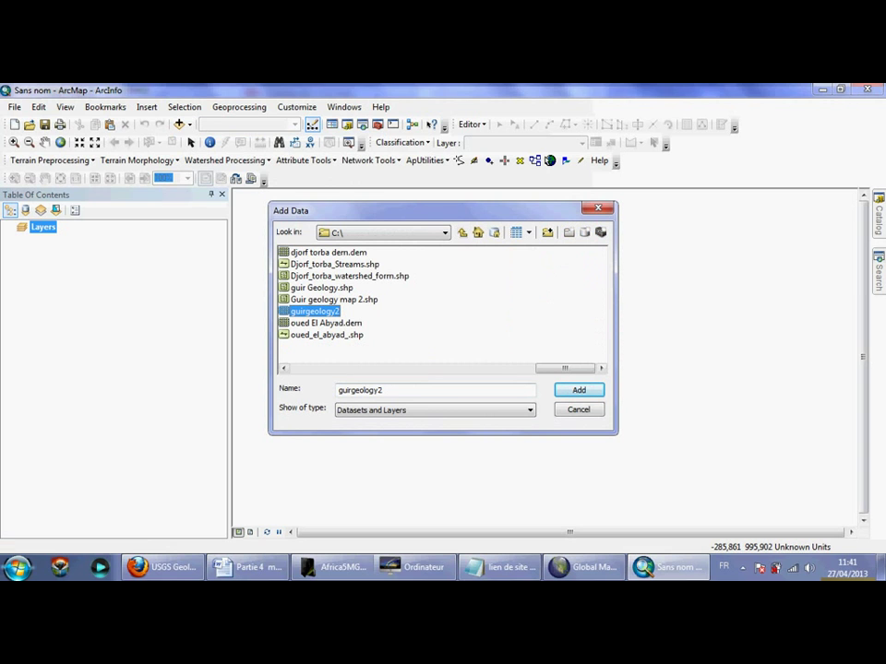
left_click(284, 368)
left_click(284, 369)
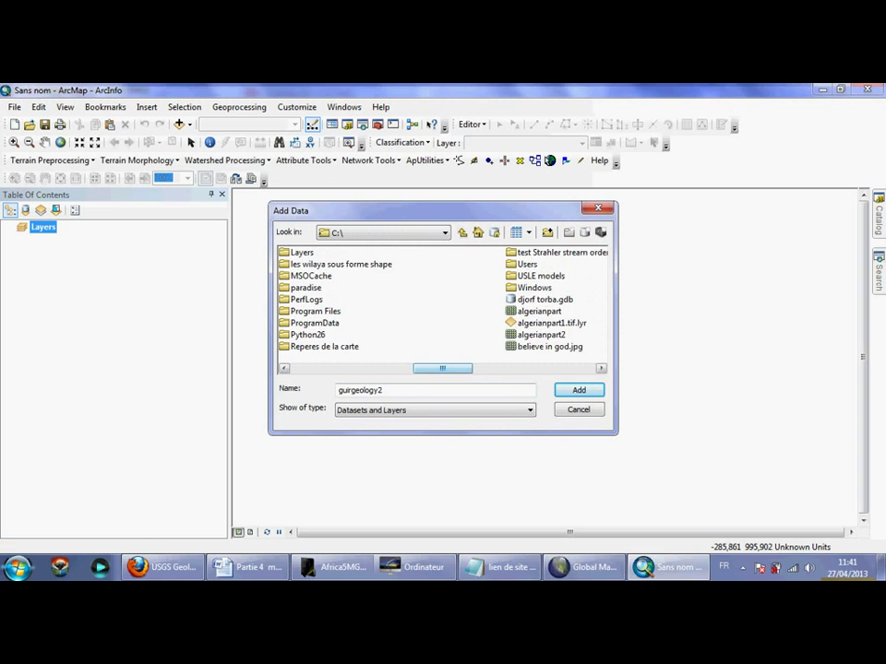
scroll(443, 300, "right", 3)
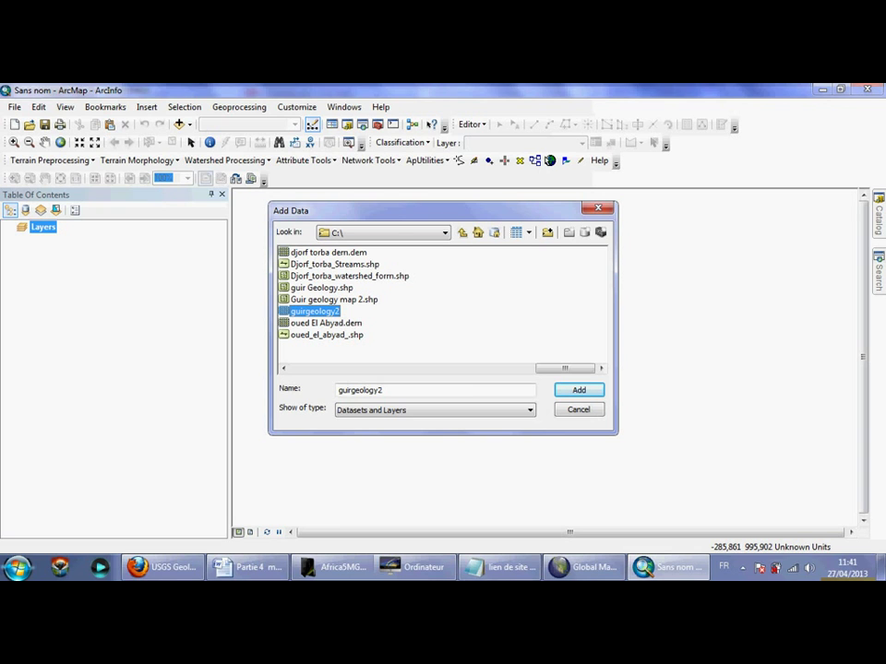
left_click(334, 300)
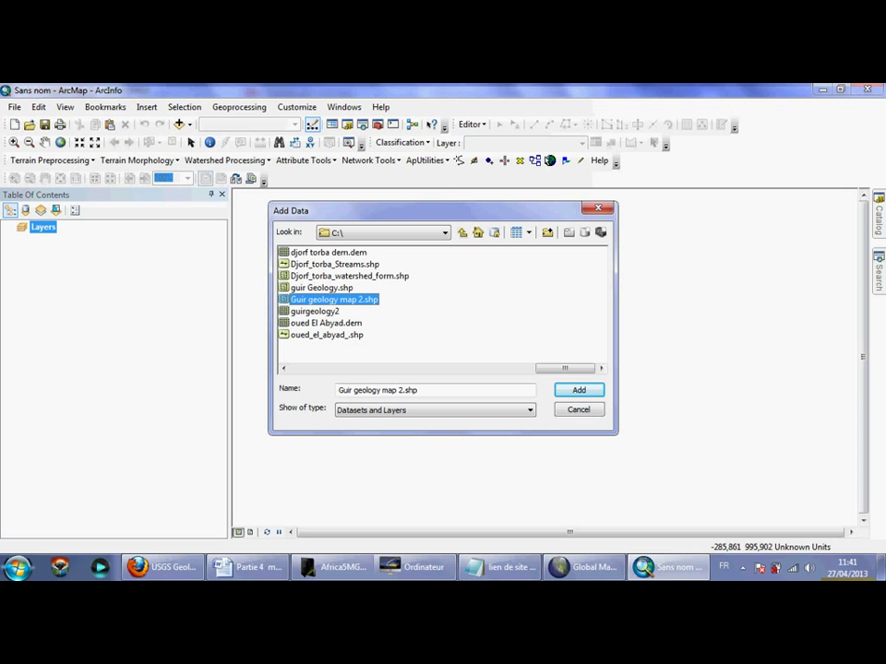
key("Return")
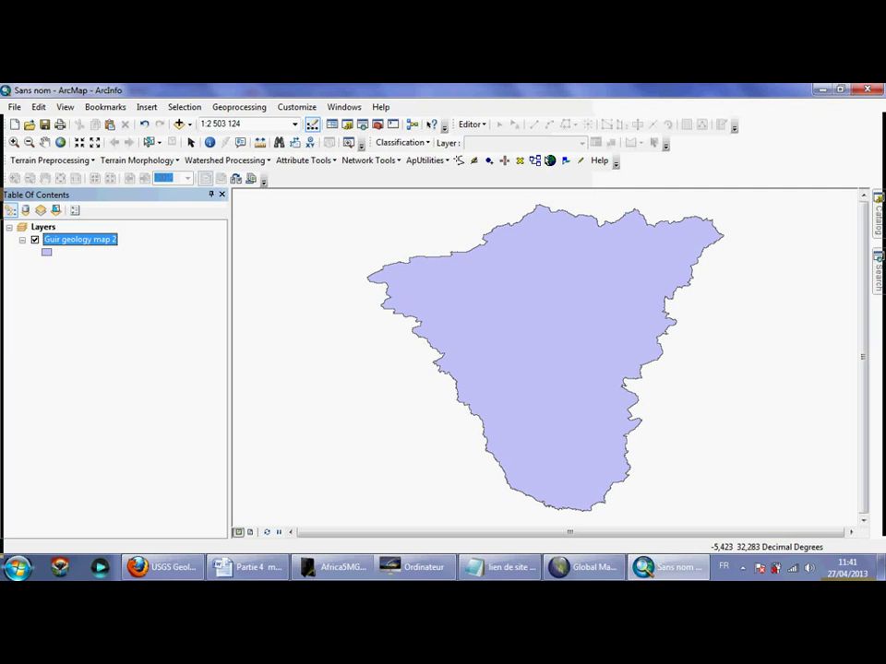
- Open the attribute table of the Guir geology map 2 layer, widened to show more columns, and start an edit session
right_click(75, 240)
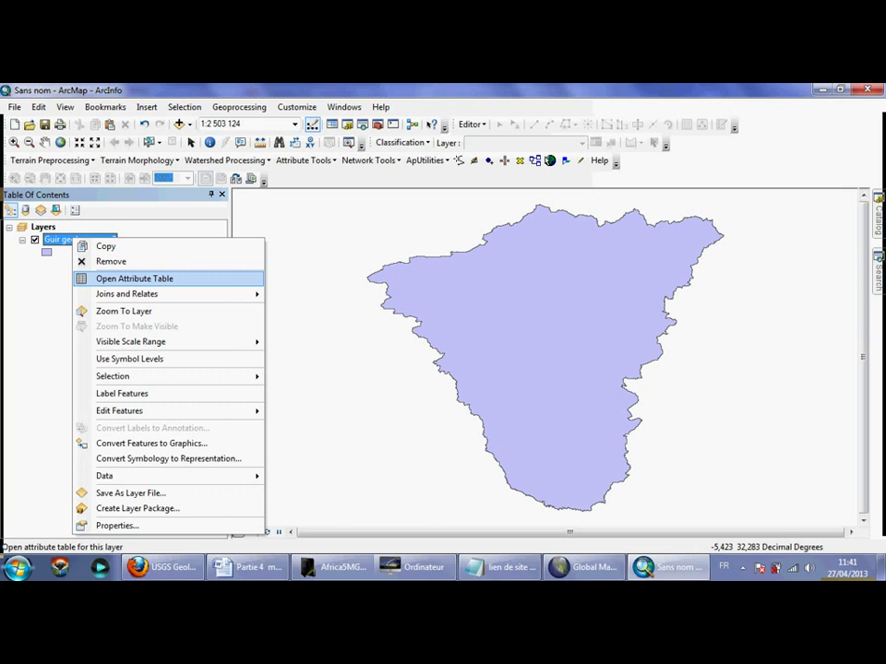
left_click(134, 279)
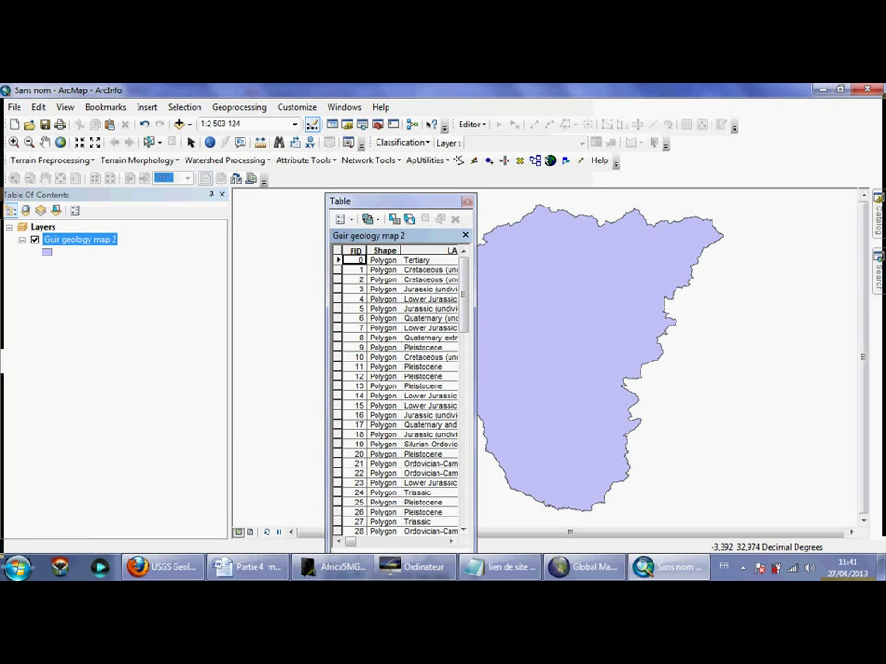
left_click_drag(476, 370, 884, 370)
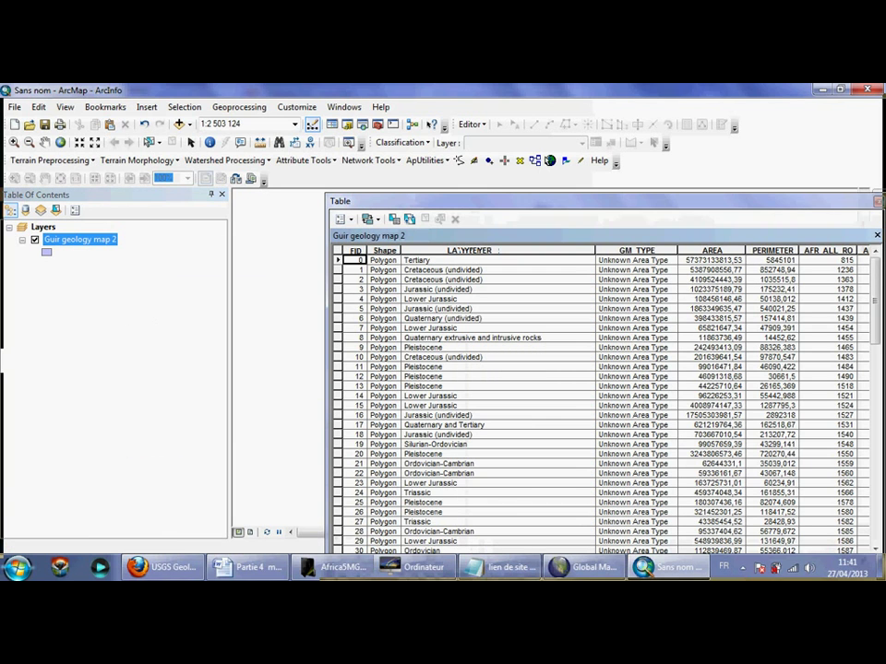
left_click_drag(600, 202, 204, 149)
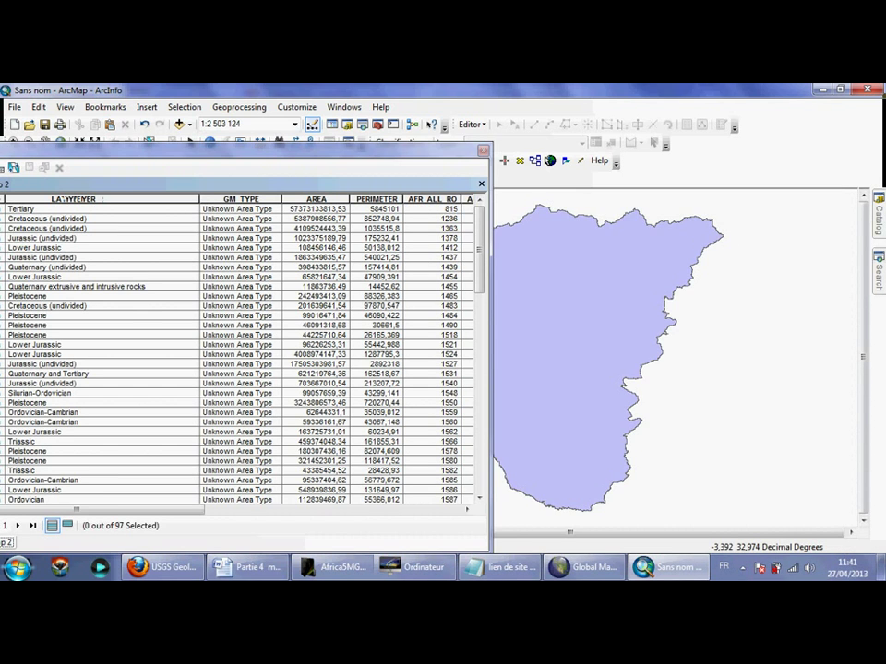
left_click_drag(491, 350, 824, 359)
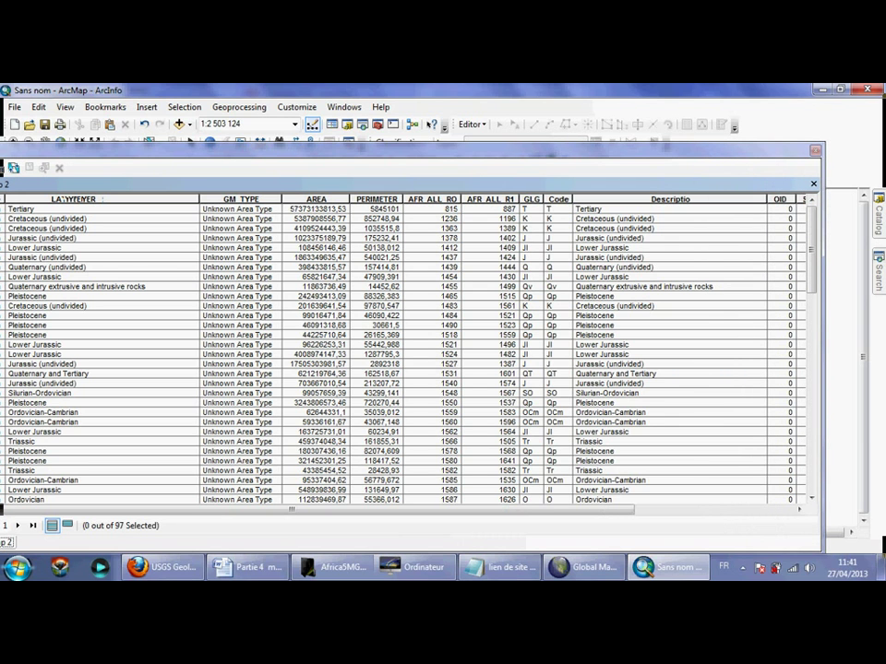
left_click_drag(420, 150, 542, 208)
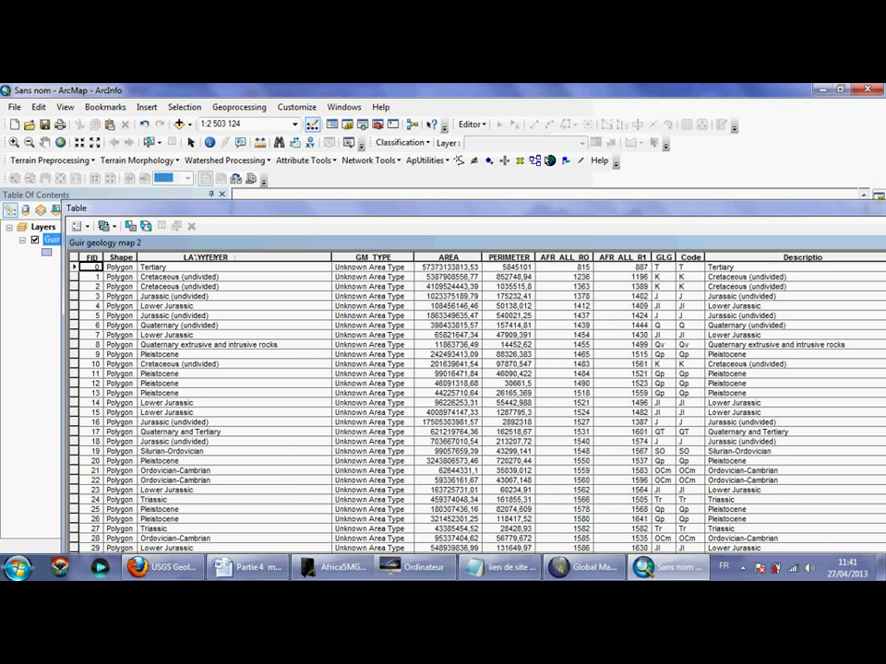
left_click_drag(542, 208, 582, 278)
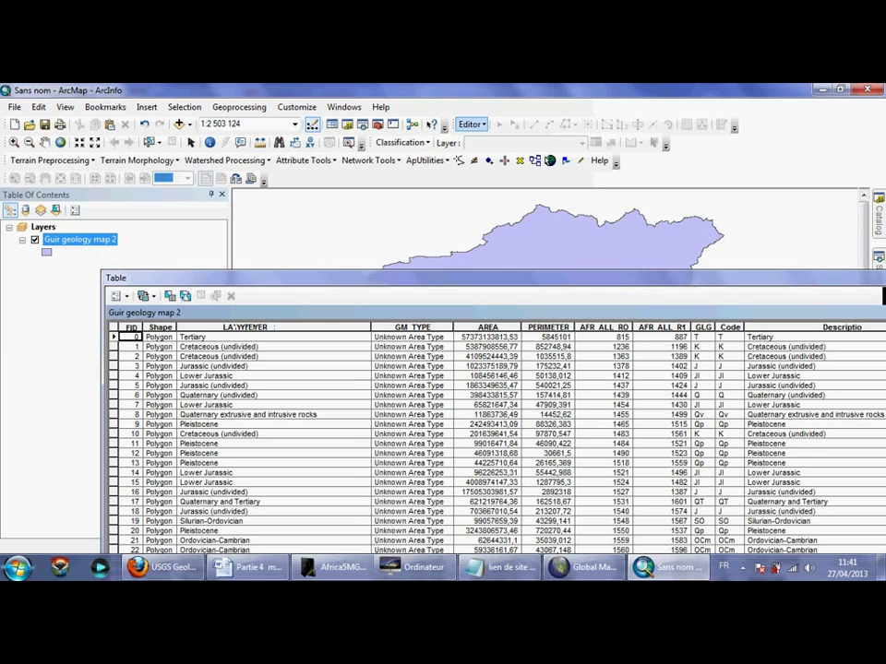
left_click(471, 124)
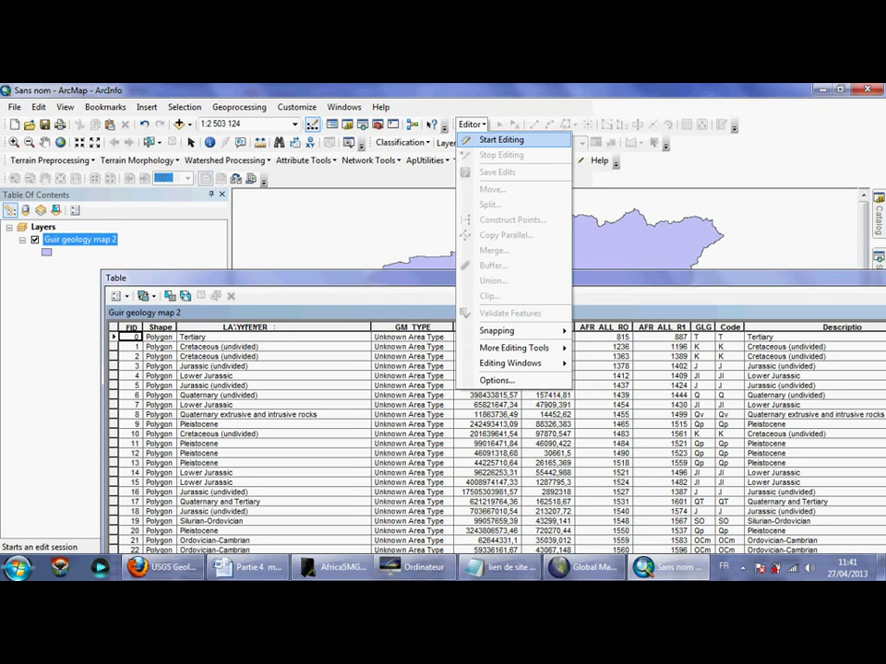
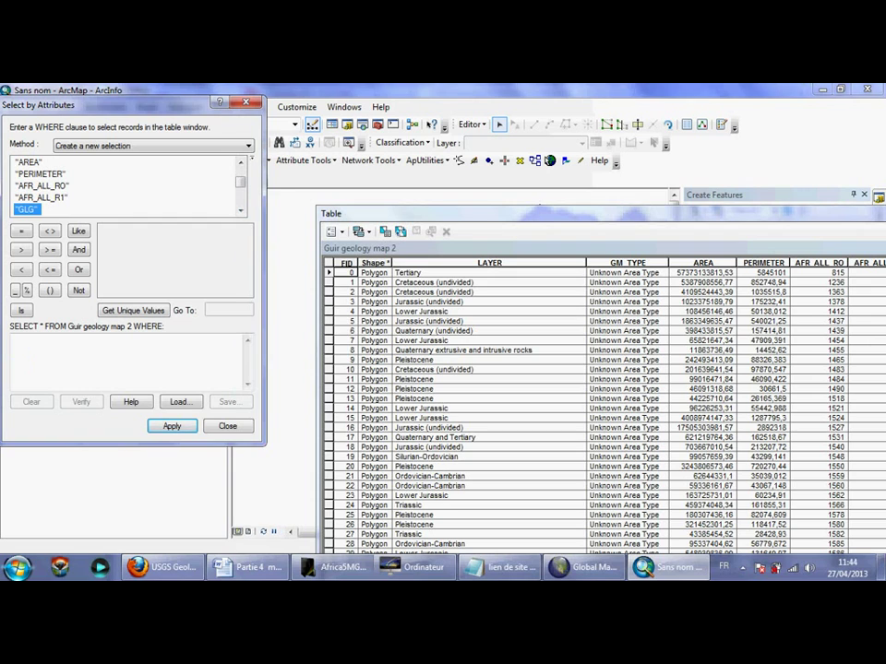
- Examine the GLG codes and geological descriptions of the records in the Guir geology map 2 attribute table
left_click_drag(480, 213, 235, 201)
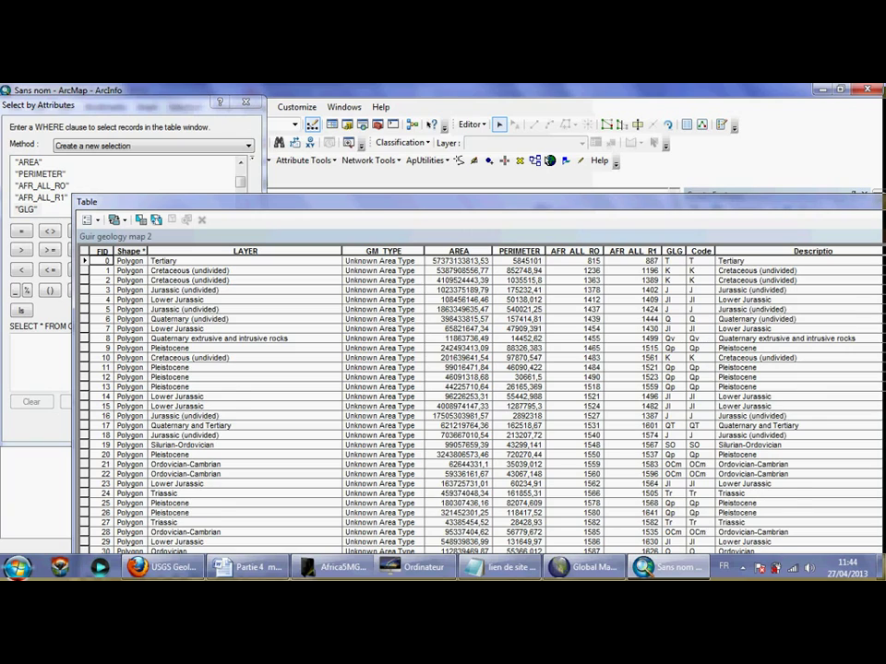
scroll(480, 402, "down", 8)
scroll(480, 401, "up", 6)
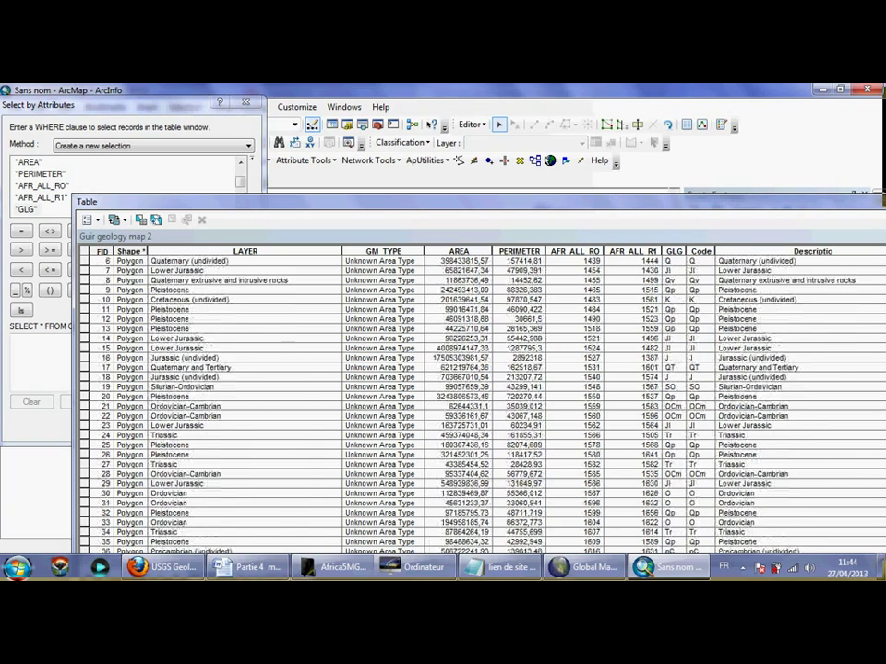
scroll(480, 397, "down", 5)
scroll(480, 397, "up", 7)
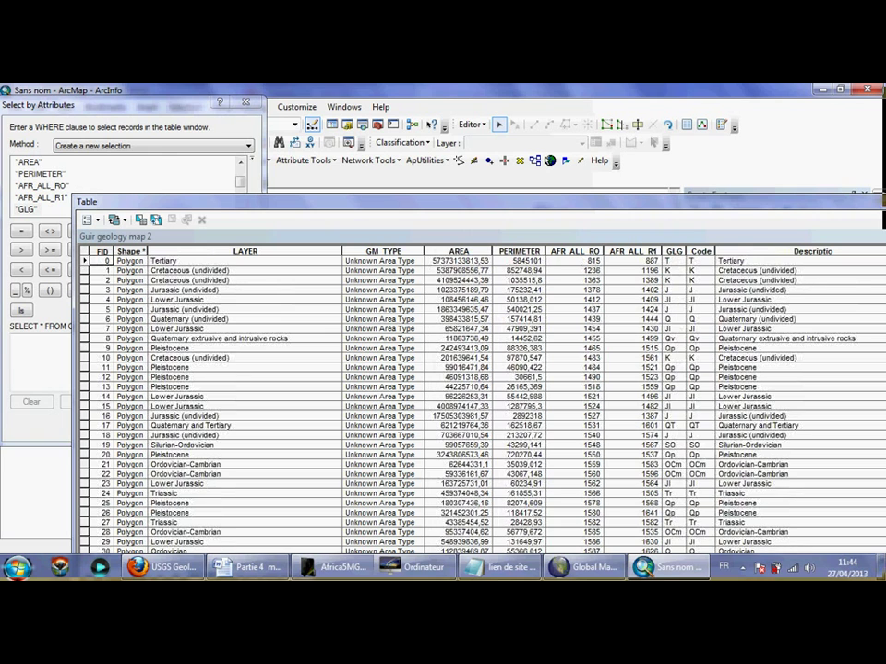
left_click_drag(443, 201, 471, 200)
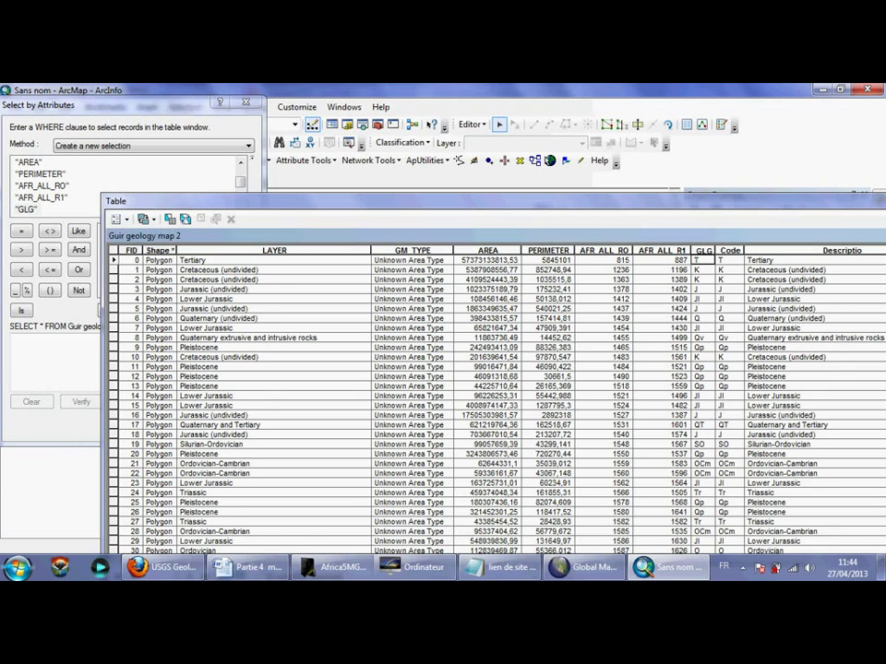
scroll(703, 250, "down", 4)
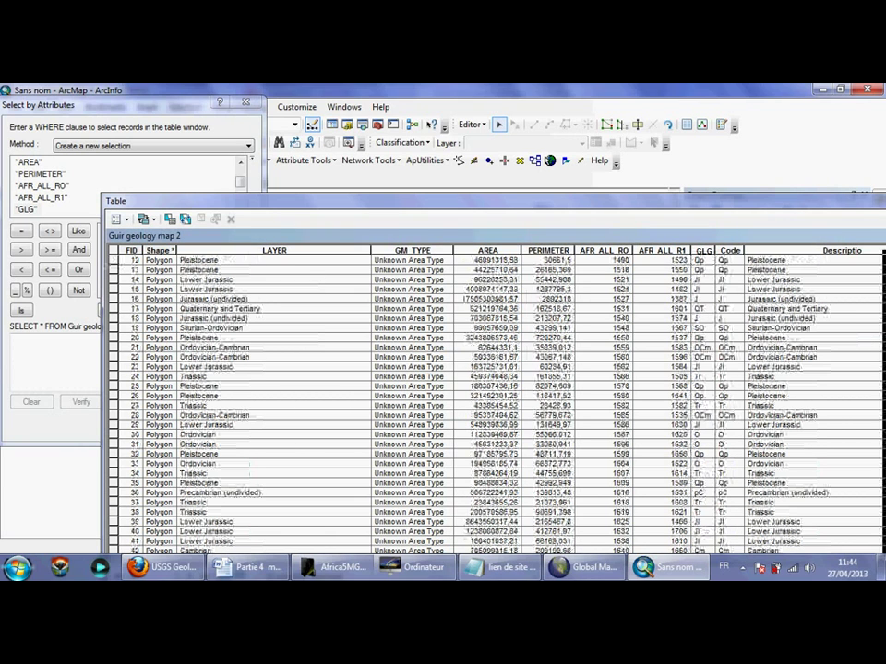
left_click_drag(526, 201, 784, 208)
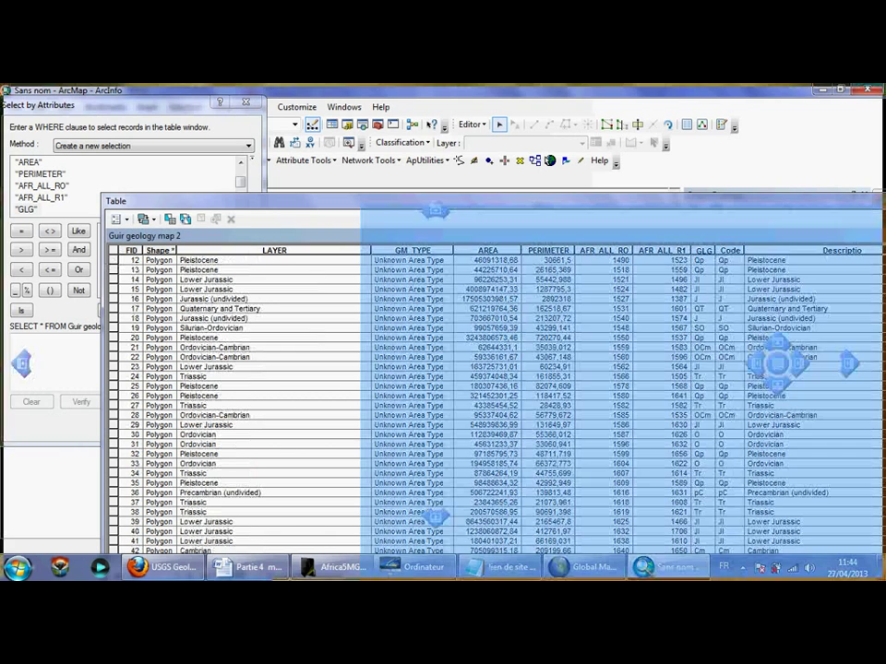
left_click_drag(427, 213, 426, 213)
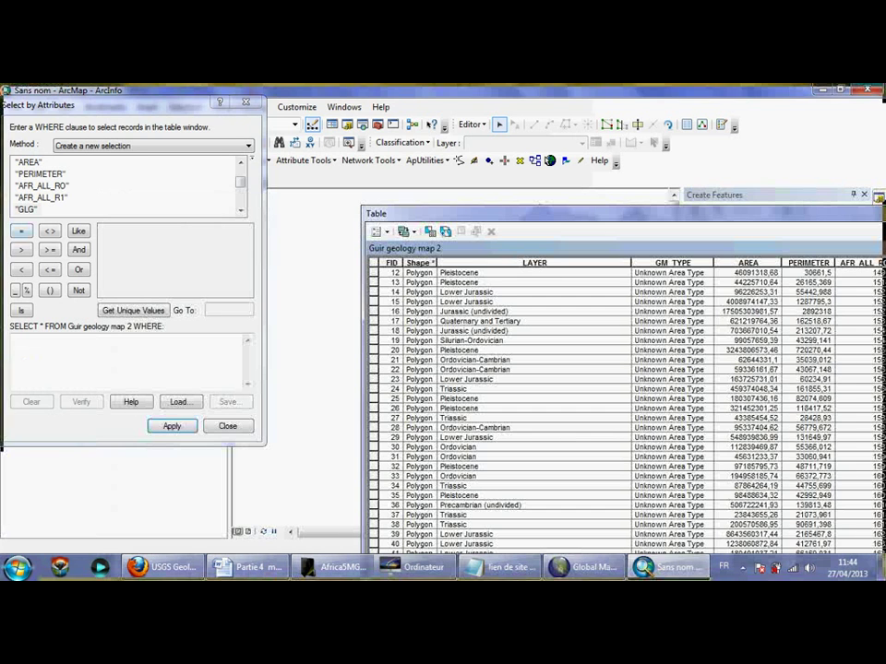
- Select the records of Guir geology map 2 that meet the attribute query "GLG"= 'C'
double_click(26, 209)
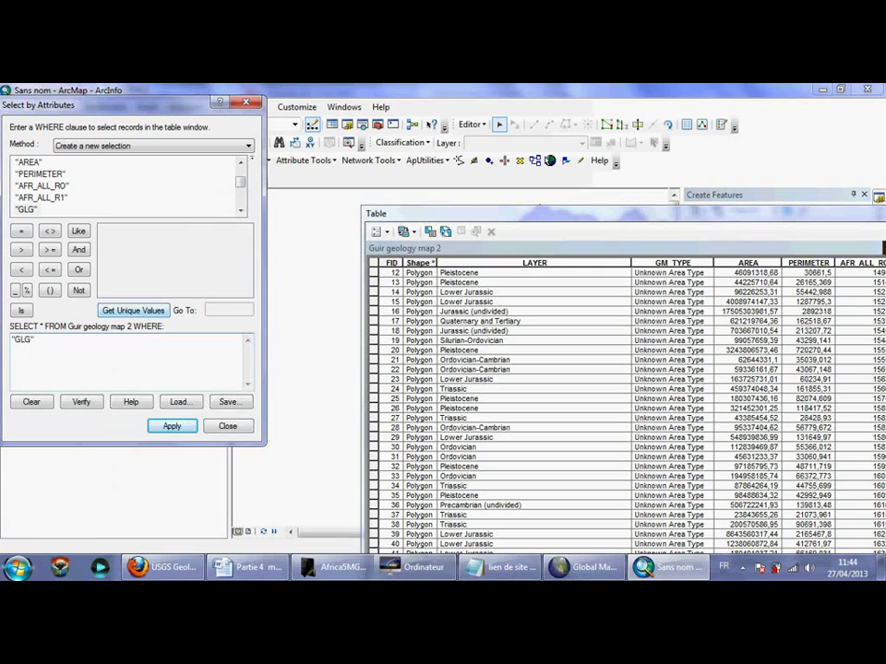
left_click(133, 310)
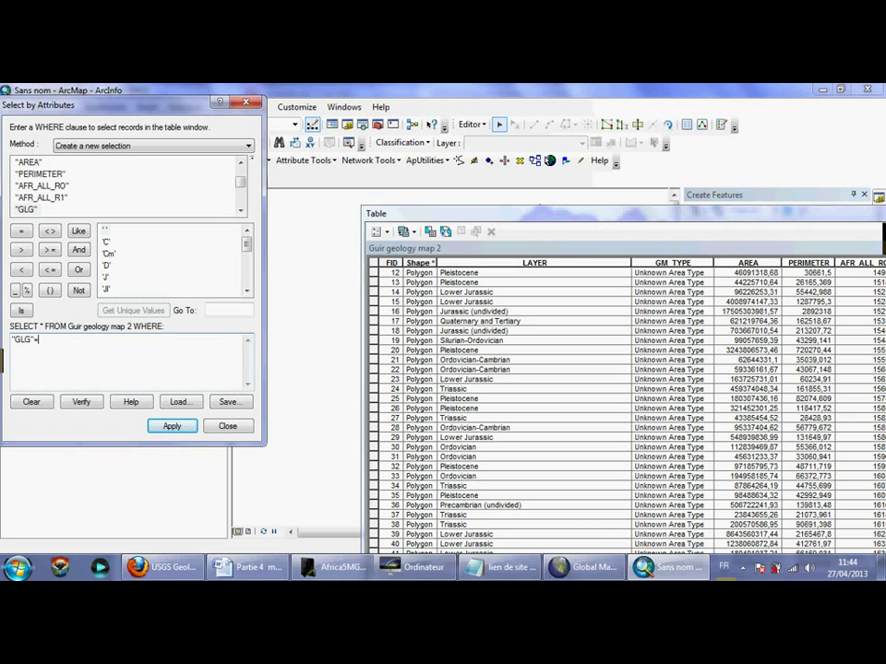
double_click(107, 242)
left_click(172, 426)
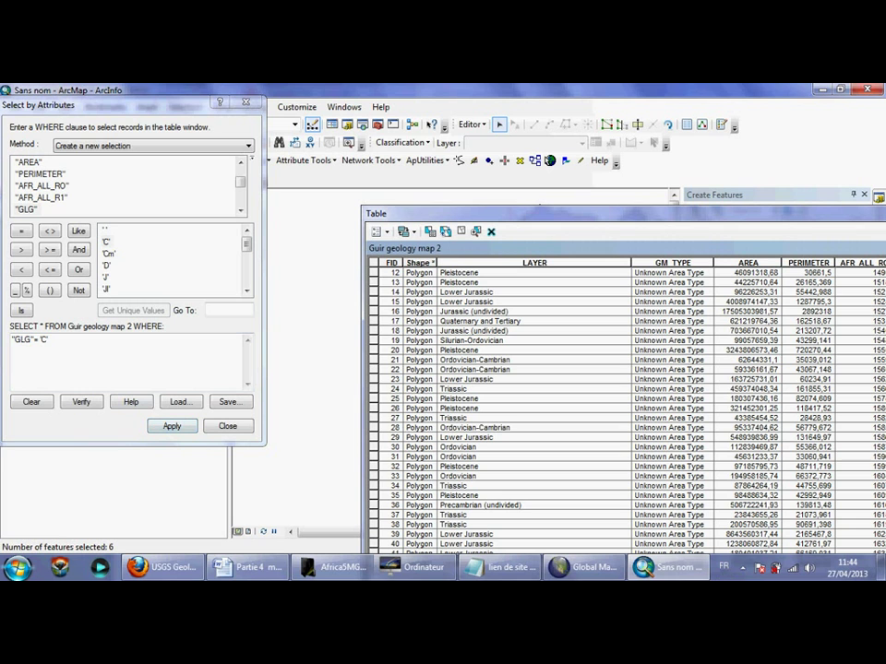
- Re-enter 'C' as the GLG value in the attribute query and locate the selected Carboniferous records in the table
left_click_drag(425, 213, 230, 211)
left_click_drag(554, 212, 238, 245)
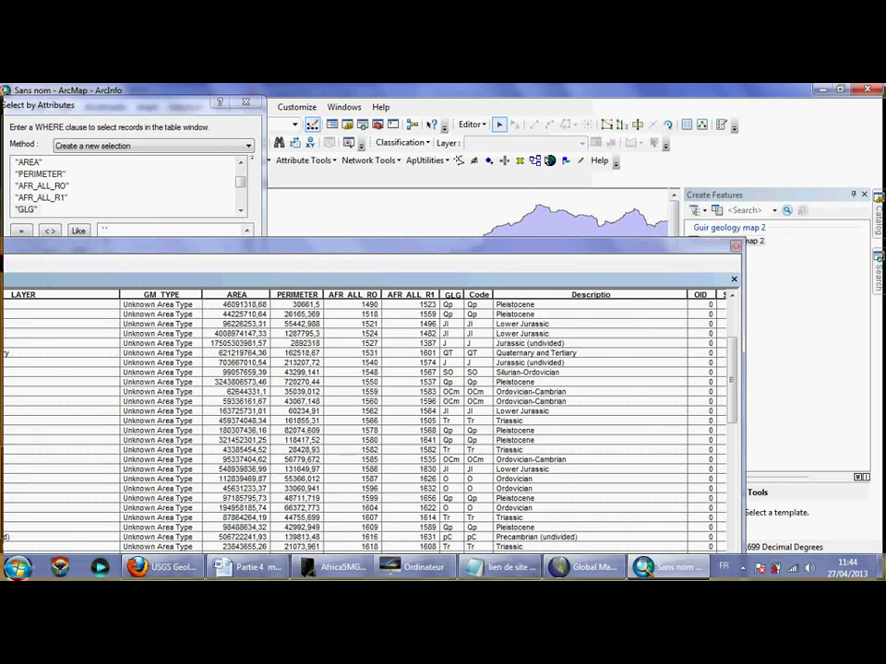
left_click_drag(731, 376, 732, 342)
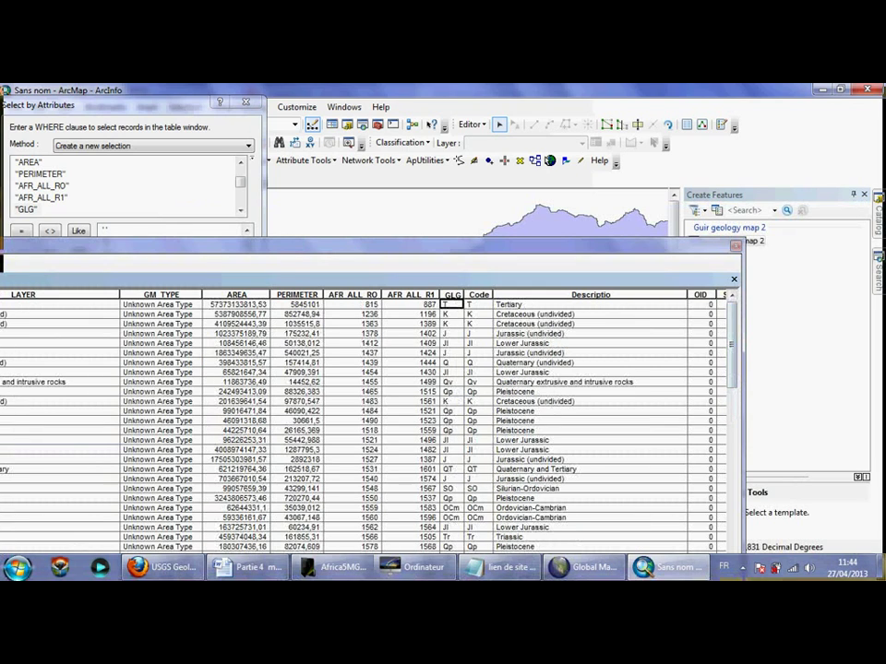
left_click_drag(553, 279, 581, 228)
left_click_drag(6, 245, 6, 245)
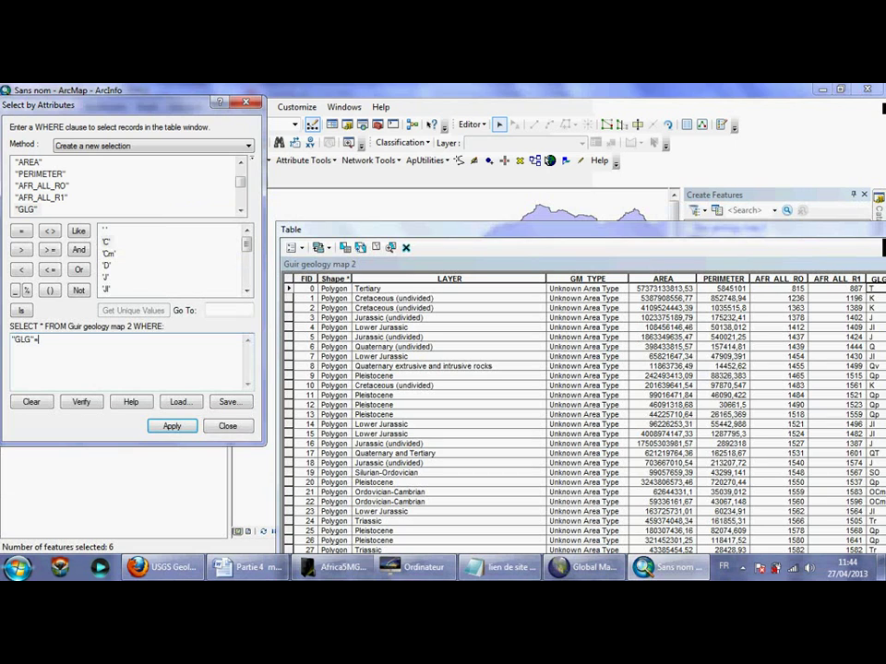
type("'C'")
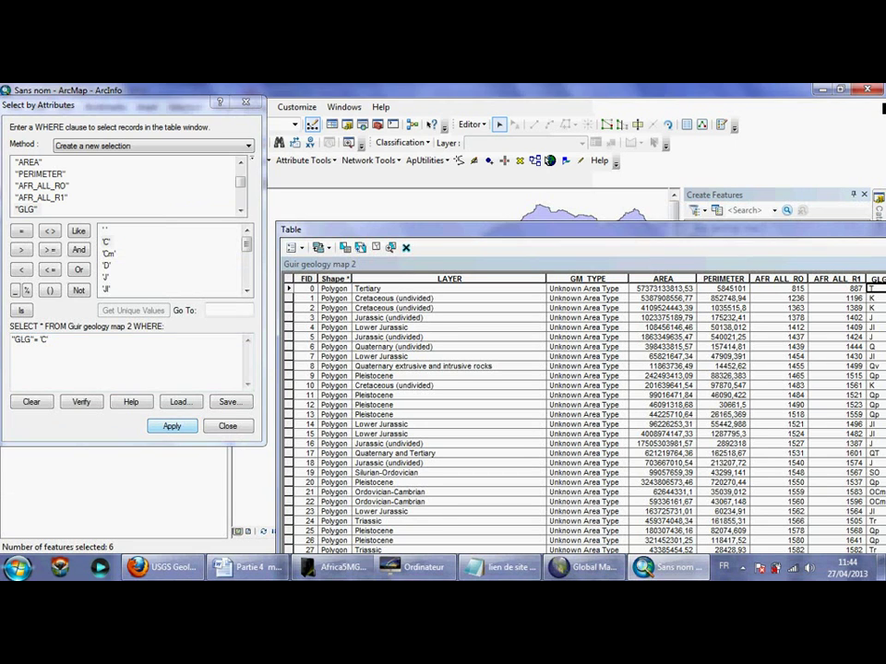
left_click(449, 347)
scroll(450, 347, "down", 19)
scroll(582, 416, "down", 4)
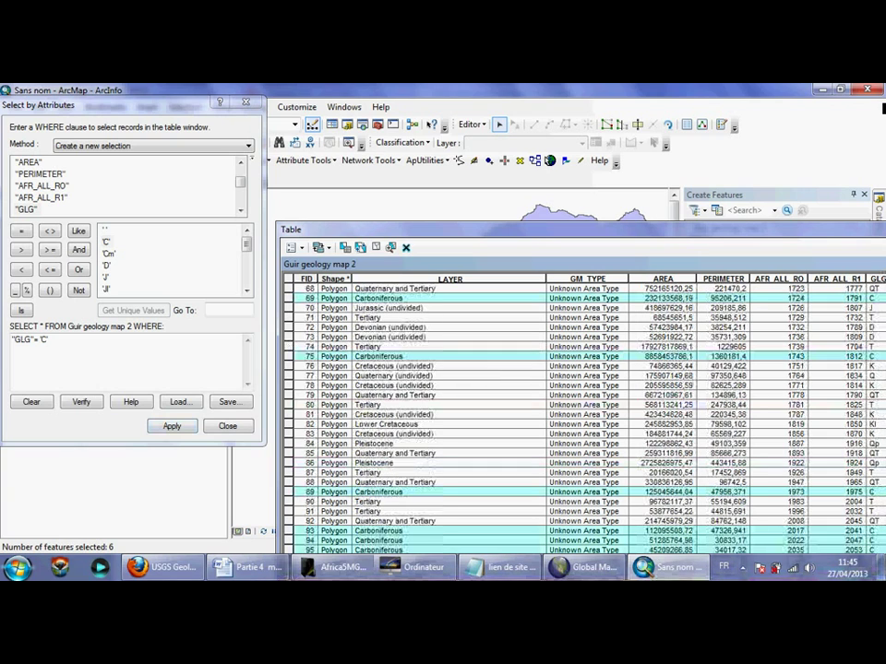
left_click_drag(517, 230, 506, 163)
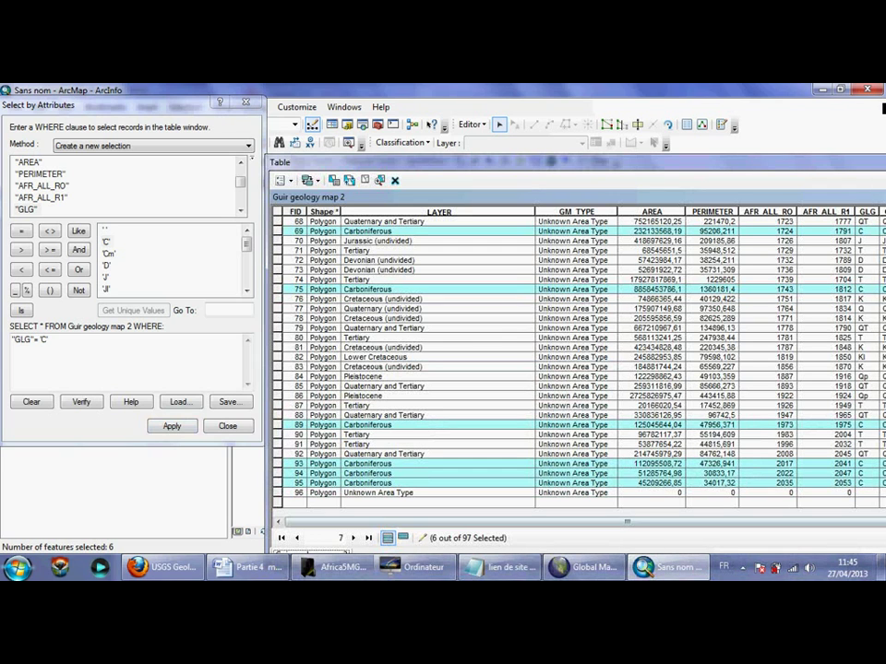
- Merge the selected Carboniferous polygons of Guir geology map 2 into one feature, keeping the default target feature
left_click(471, 124)
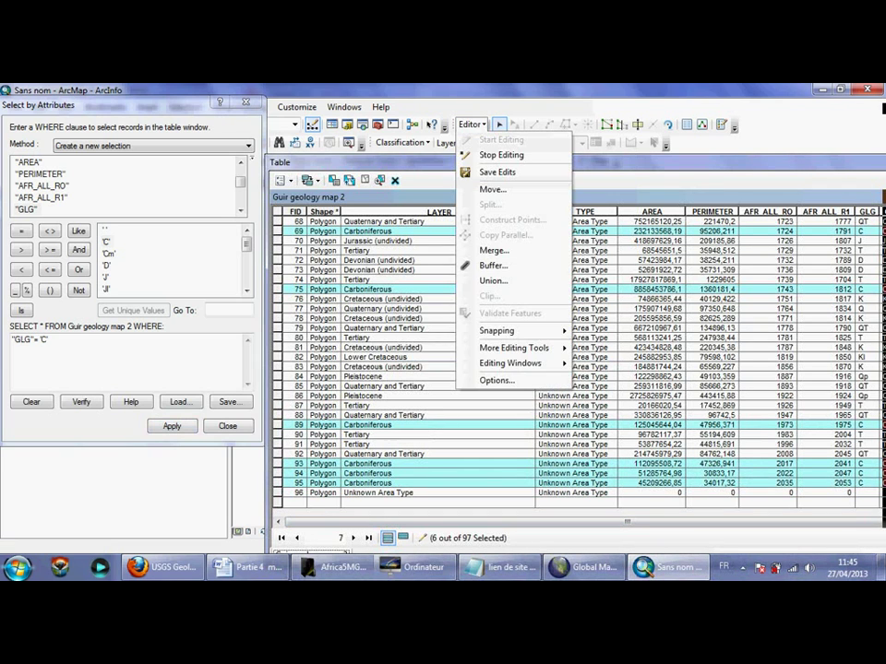
left_click(493, 250)
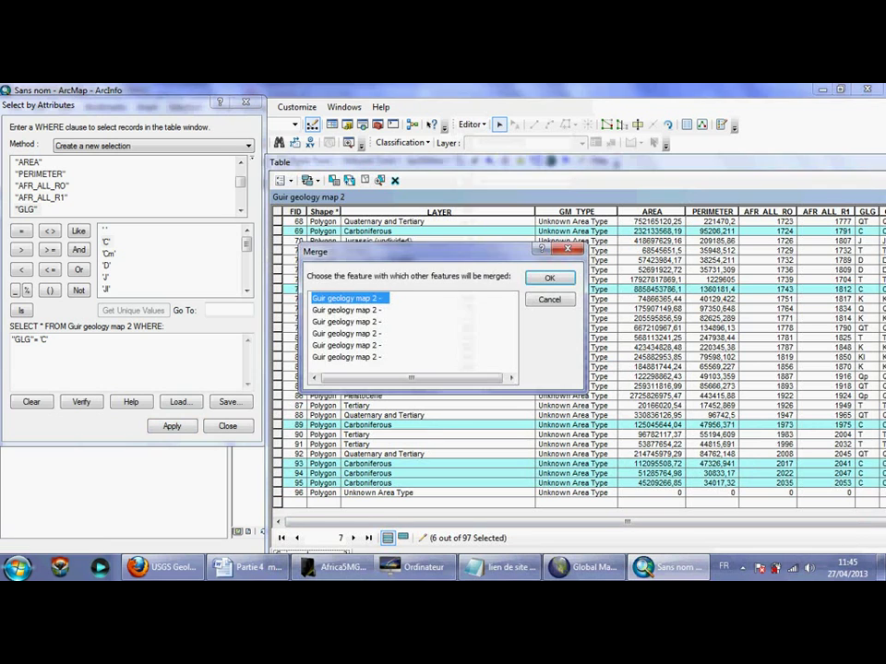
key("Return")
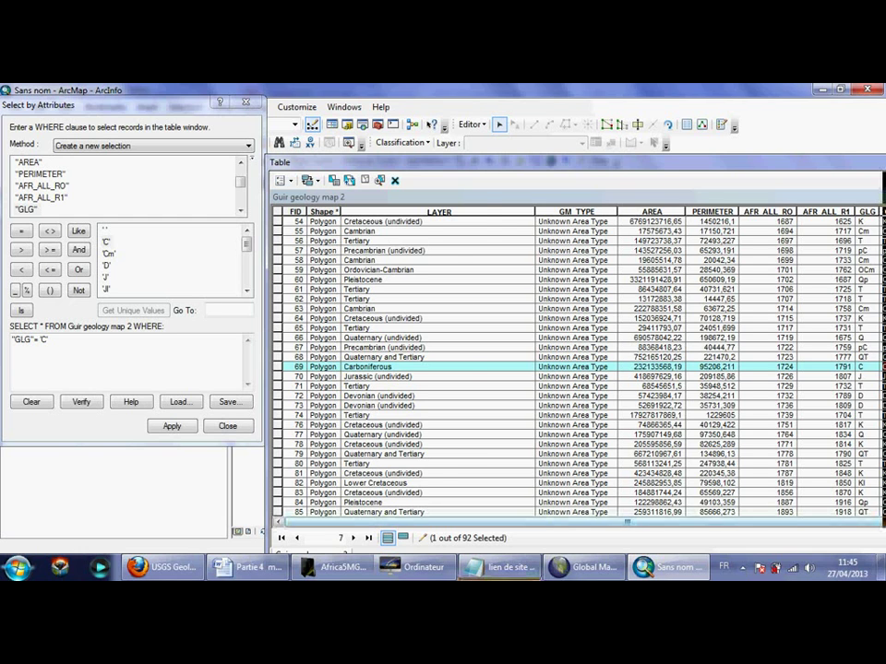
- Select the records with the query "GLG"= 'Cm' and merge these Cambrian polygons into one feature
left_click_drag(526, 523, 684, 522)
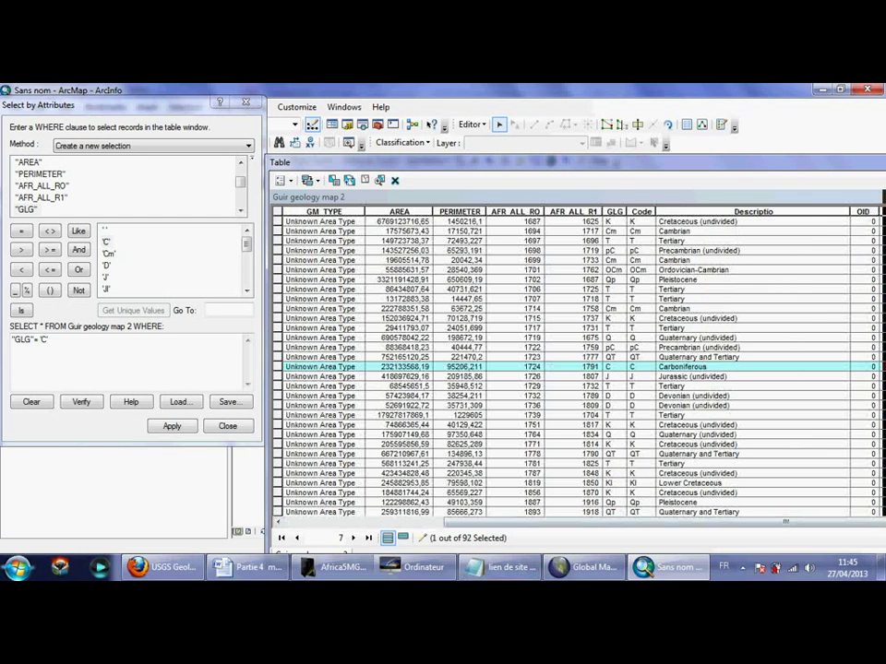
left_click(52, 340)
key("BackSpace")
key("BackSpace")
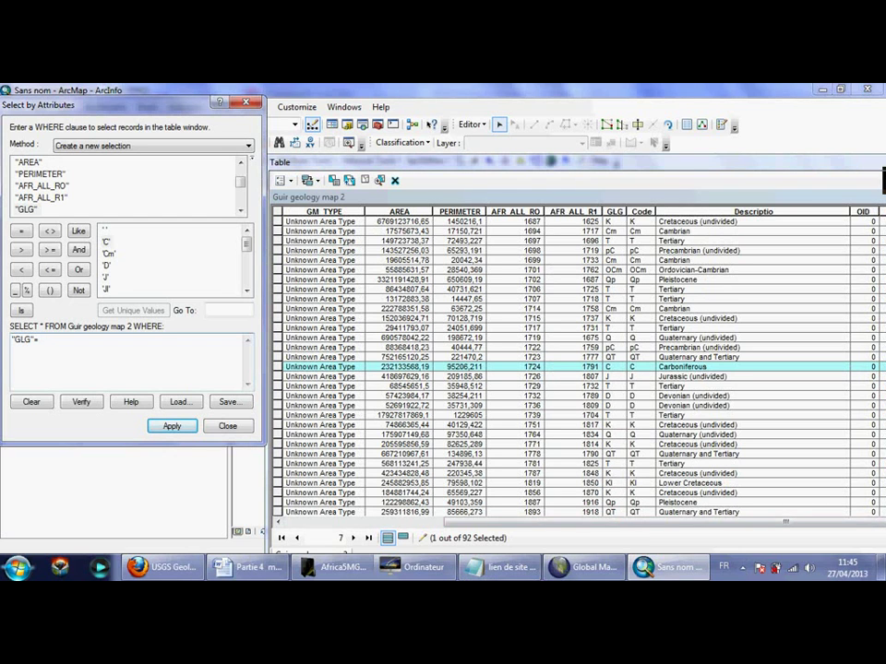
double_click(109, 254)
left_click(172, 425)
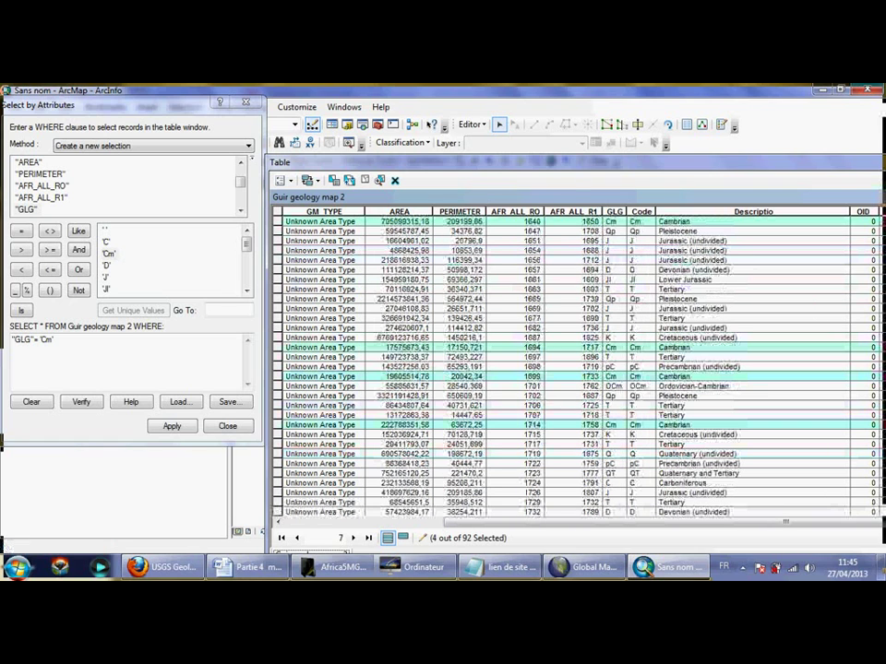
left_click(470, 124)
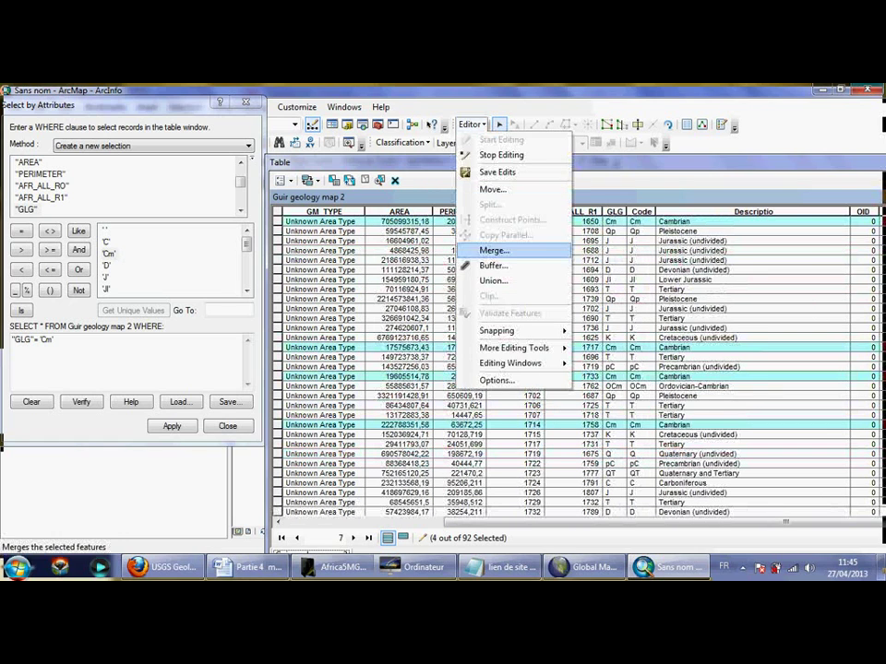
left_click(494, 250)
key("Return")
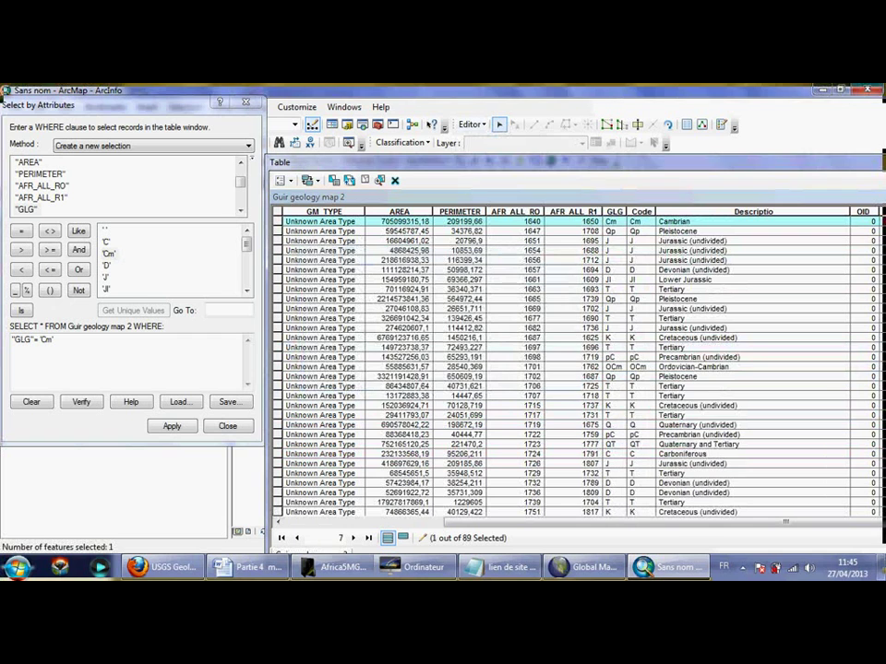
- Select the records with the query "GLG"= 'D' and merge these Devonian polygons into one feature
key("BackSpace")
key("BackSpace")
key("BackSpace")
key("BackSpace")
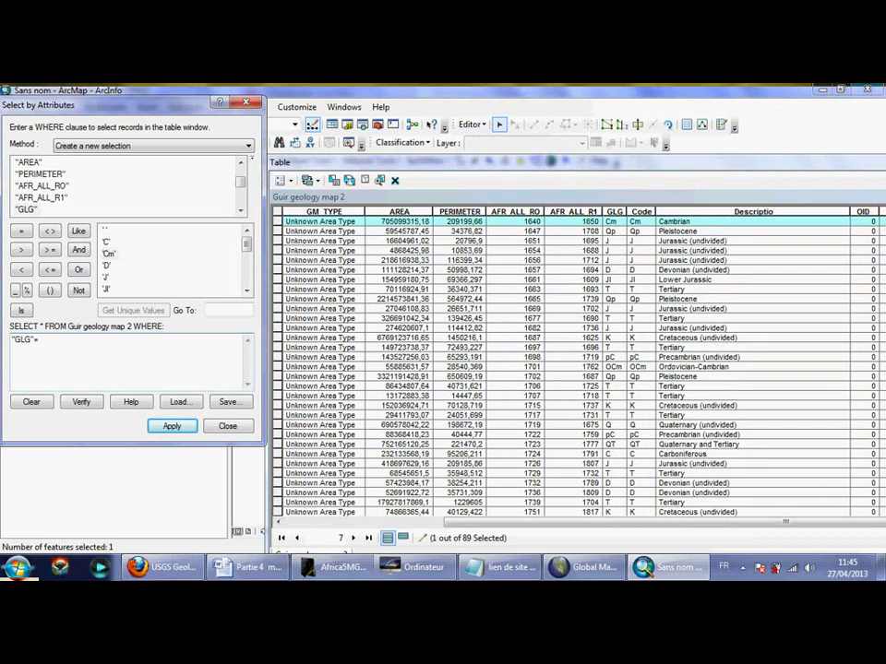
type("'D'")
left_click(171, 425)
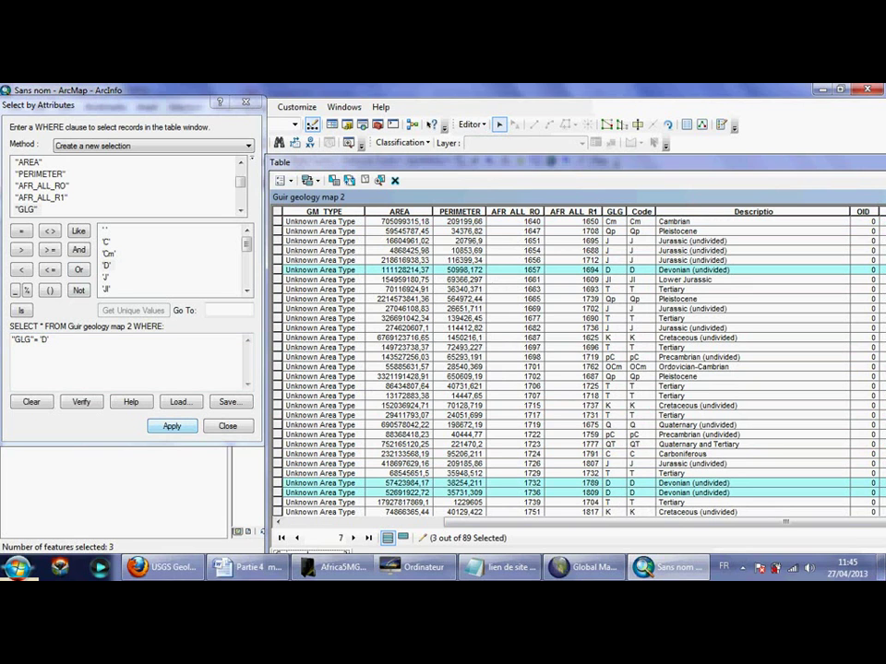
left_click(471, 123)
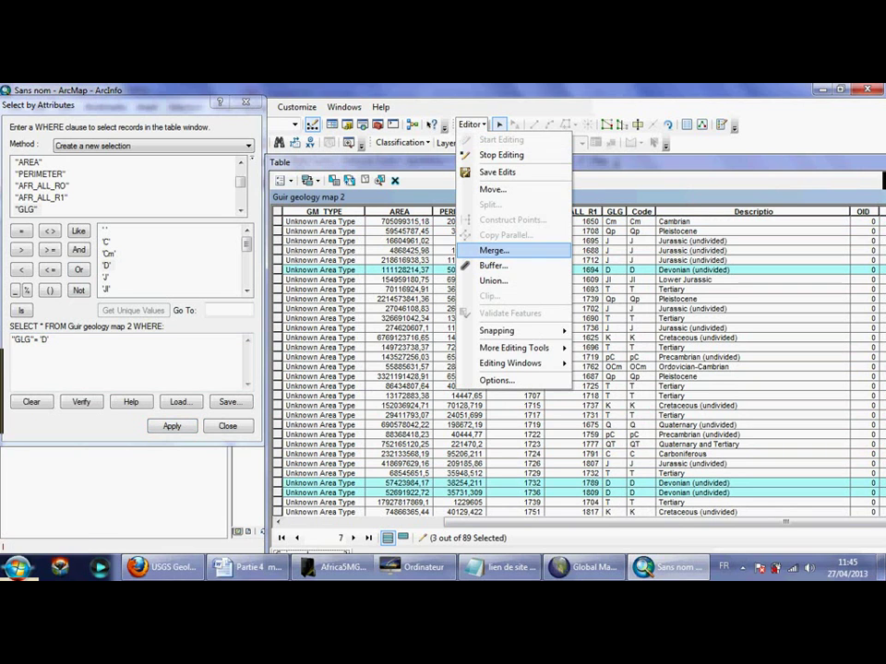
left_click(494, 250)
left_click(554, 279)
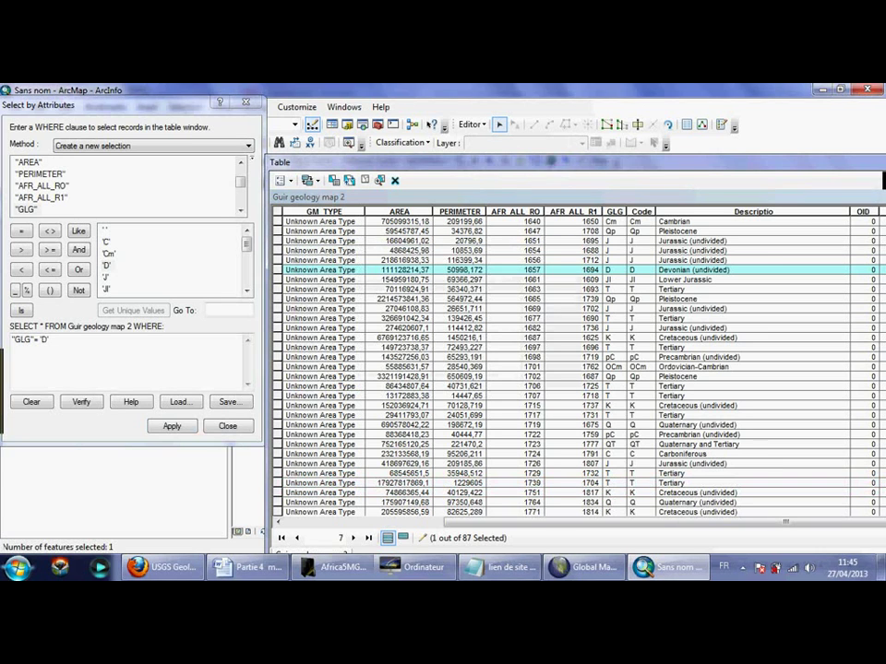
- Select the records with the query "GLG"= 'J' and merge these undivided Jurassic polygons into one feature
left_click(49, 340)
key("BackSpace")
key("BackSpace")
key("BackSpace")
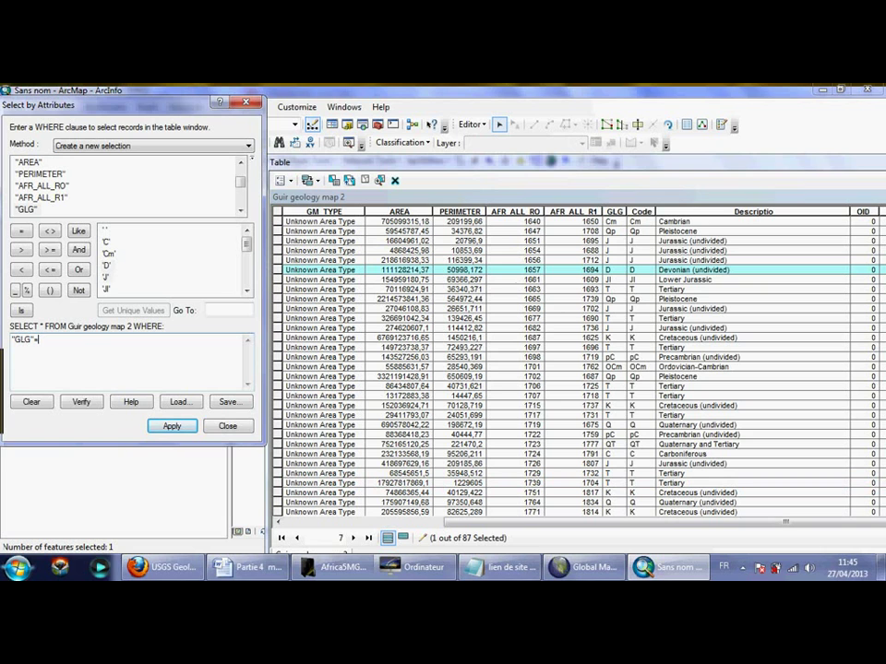
double_click(106, 277)
left_click(172, 427)
left_click(472, 125)
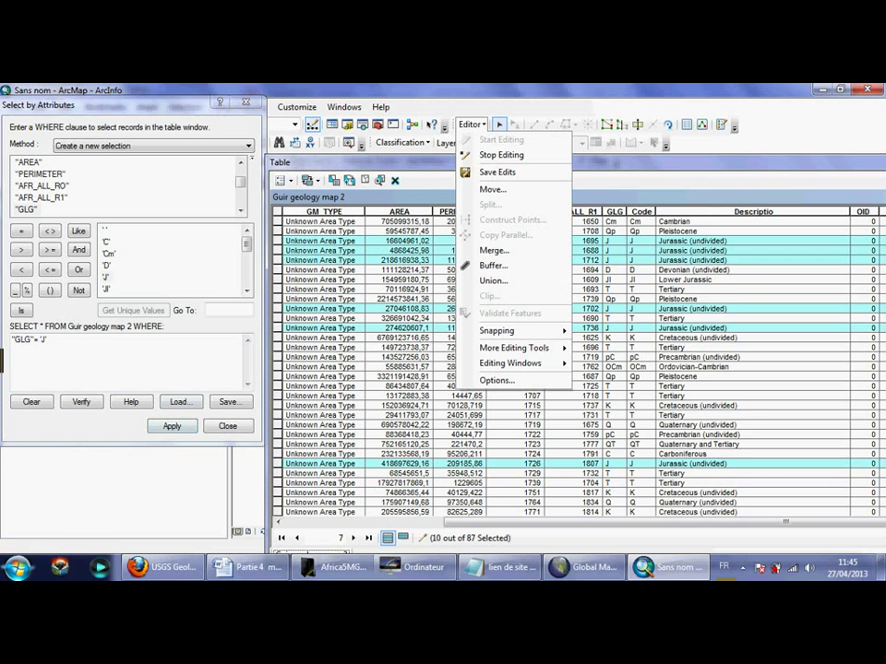
left_click(494, 250)
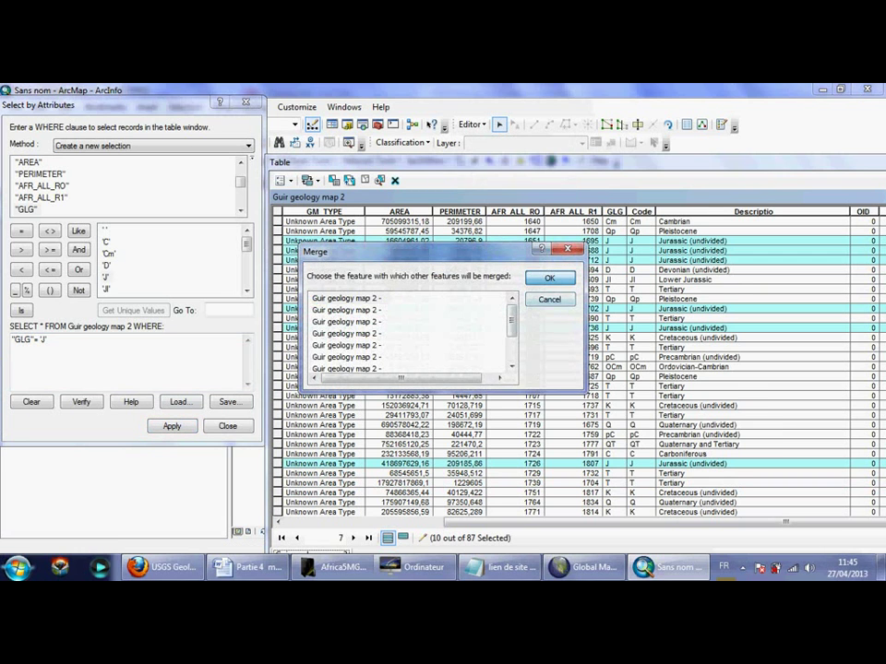
key("Return")
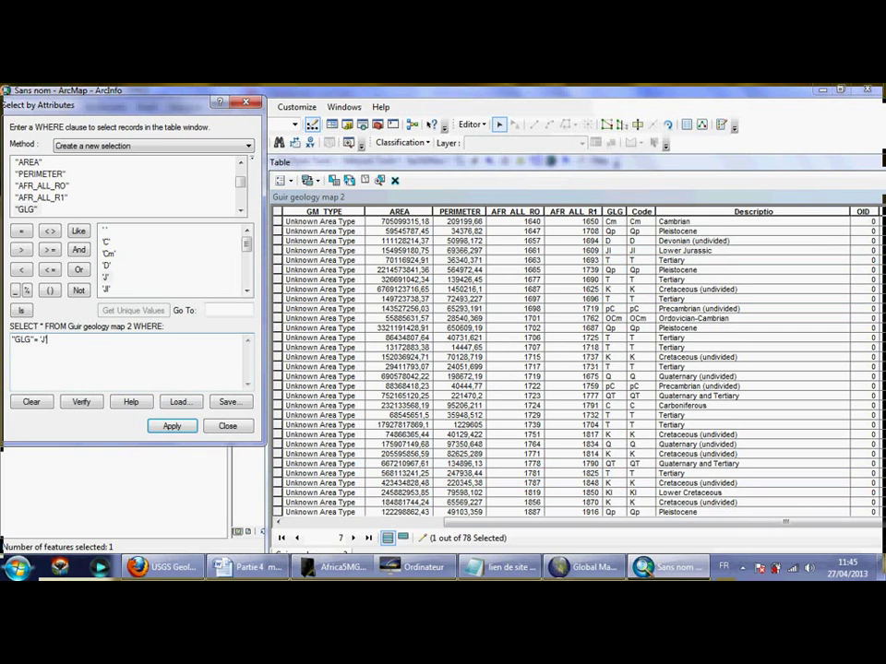
- Select the records with the query "GLG"= 'Jl' and merge these Lower Jurassic polygons into one feature
key("BackSpace")
key("BackSpace")
key("BackSpace")
key("BackSpace")
type("'JI'")
left_click(172, 425)
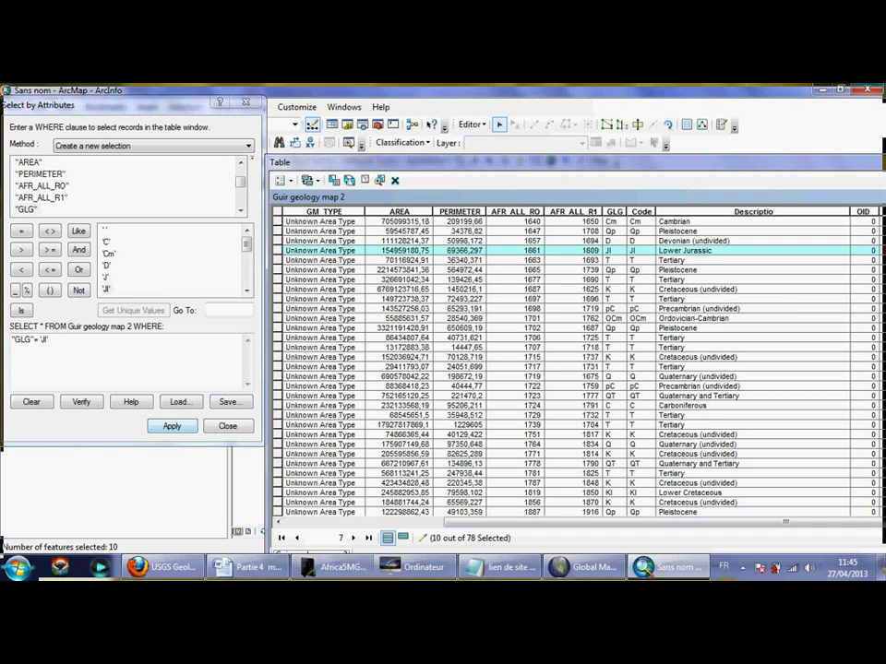
left_click(470, 124)
left_click(493, 250)
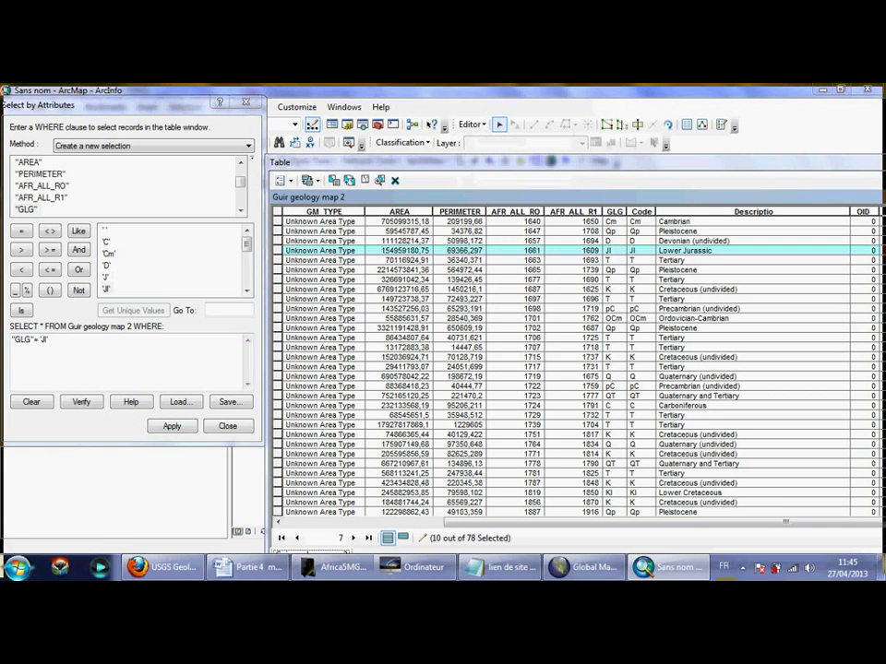
left_click(549, 278)
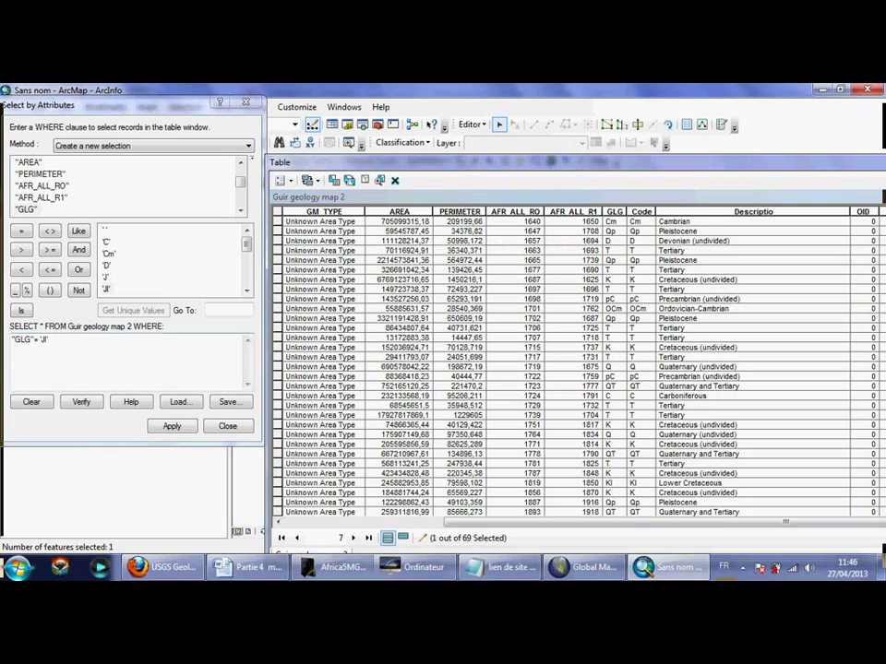
- Select the records with the query "GLG"= 'K' and merge these undivided Cretaceous polygons into one feature
left_click(49, 341)
key("BackSpace")
key("BackSpace")
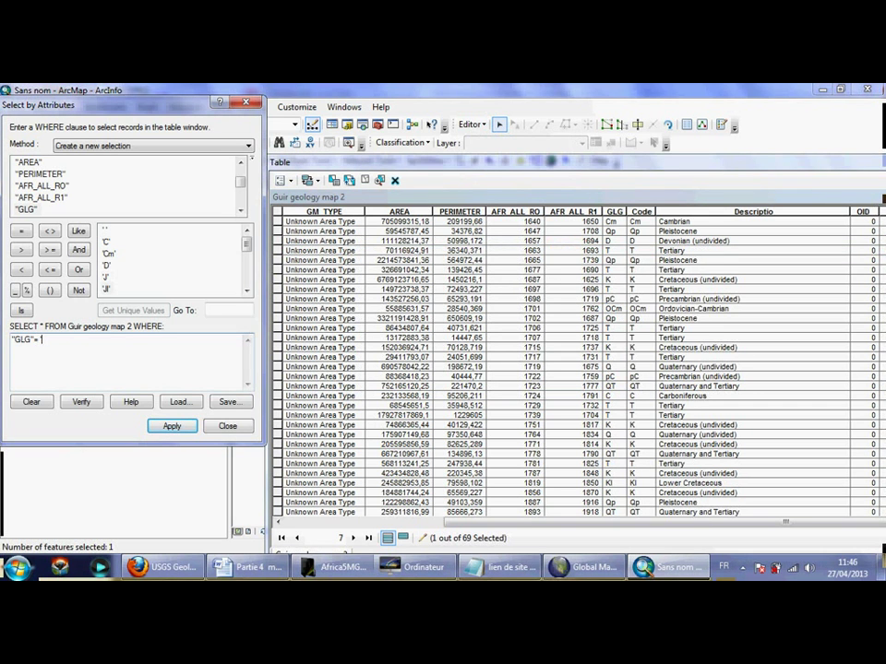
left_click(246, 290)
left_click(247, 291)
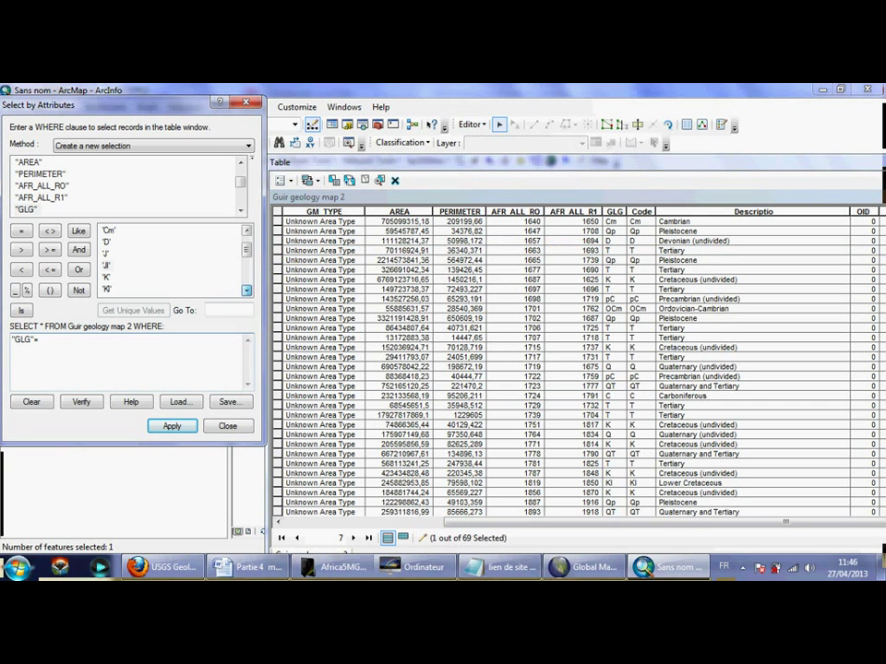
left_click(246, 291)
double_click(106, 266)
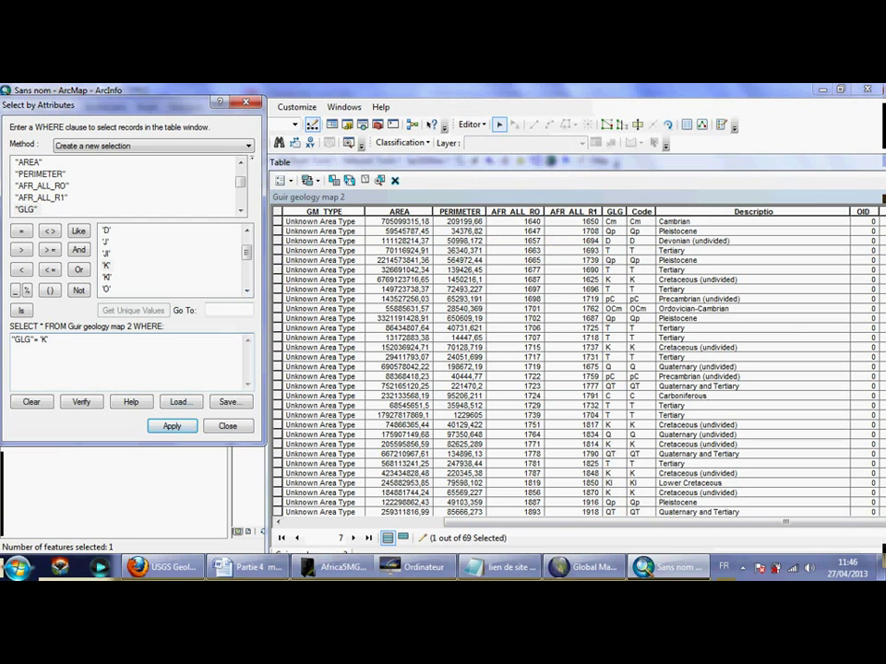
left_click(172, 425)
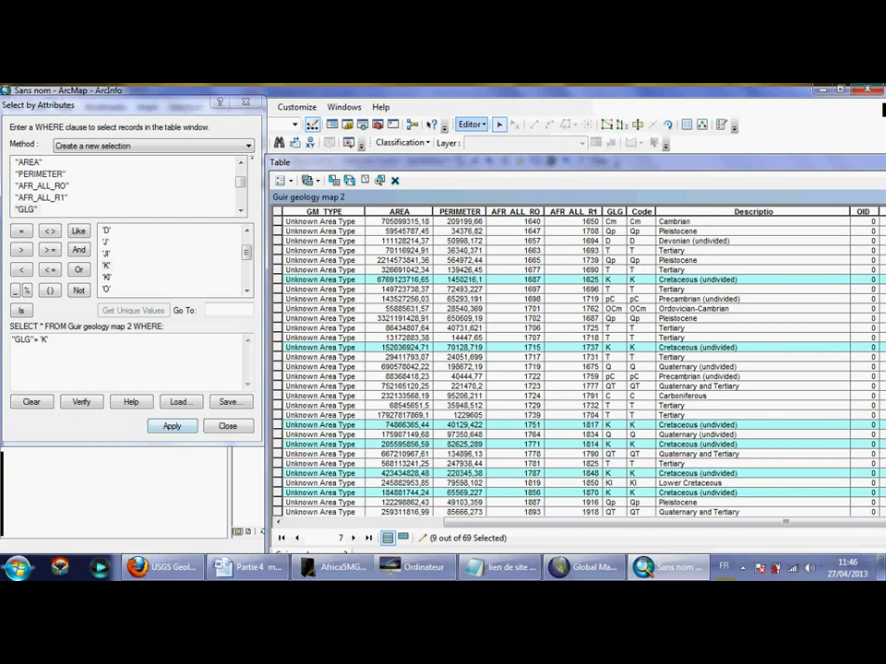
left_click(471, 123)
left_click(495, 249)
left_click(548, 277)
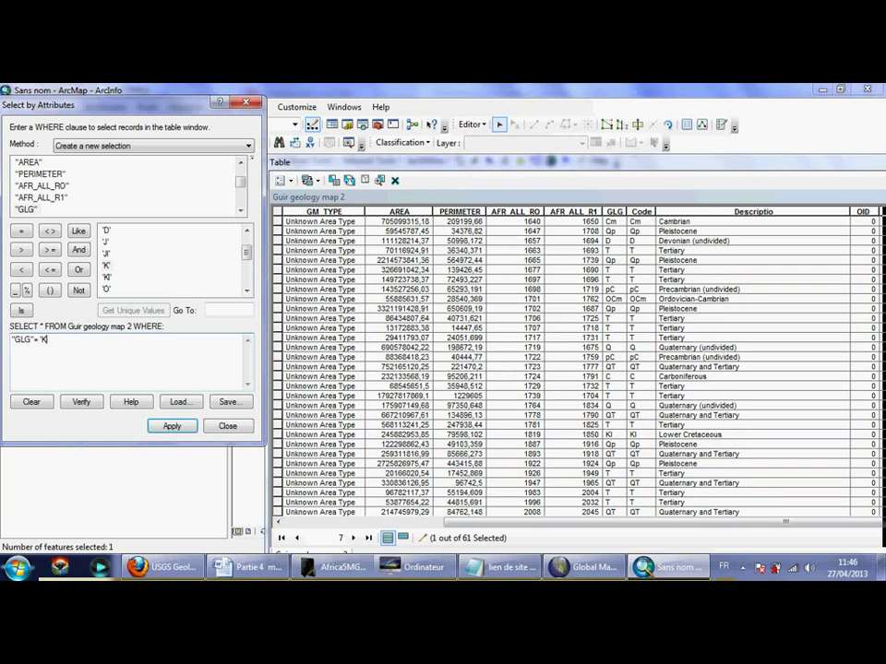
- Select the Lower Cretaceous records with the query "GLG"= 'Kl'
key("BackSpace")
key("BackSpace")
key("BackSpace")
key("BackSpace")
type("'Kl'")
left_click(172, 426)
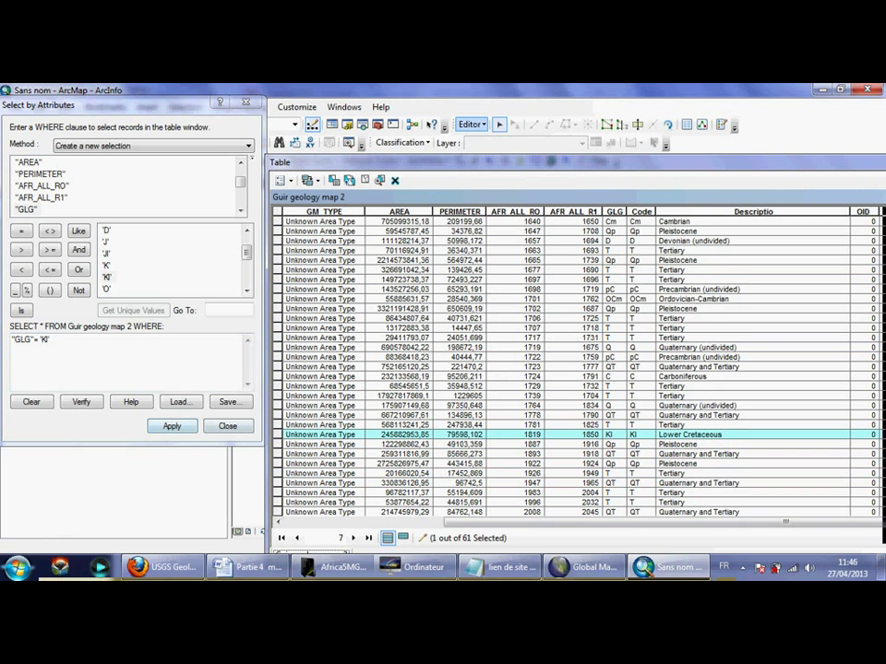
left_click(471, 124)
- Select the records with the query "GLG"= 'O' and merge these polygons into one feature
left_click(57, 342)
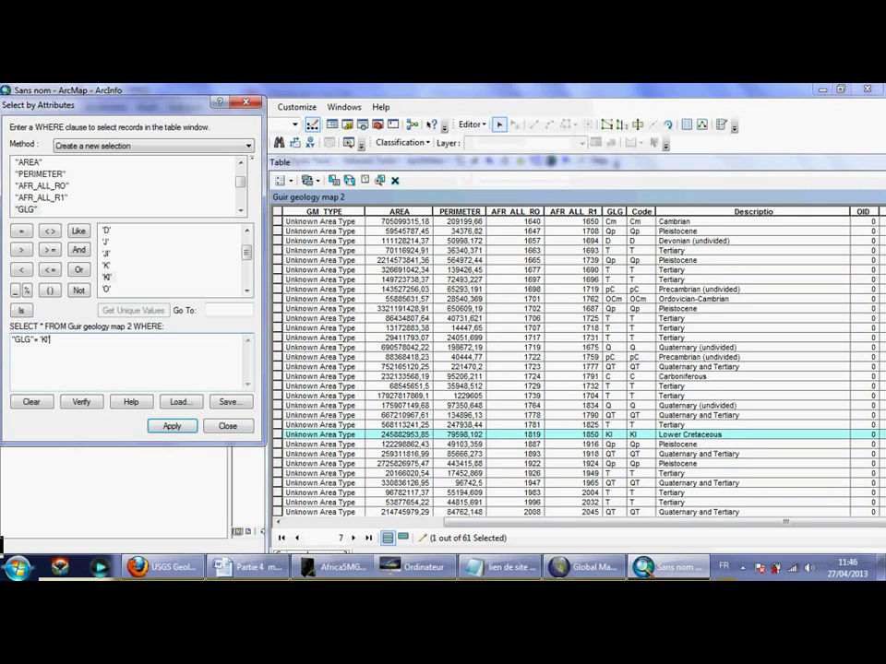
key("BackSpace")
key("BackSpace")
key("BackSpace")
key("BackSpace")
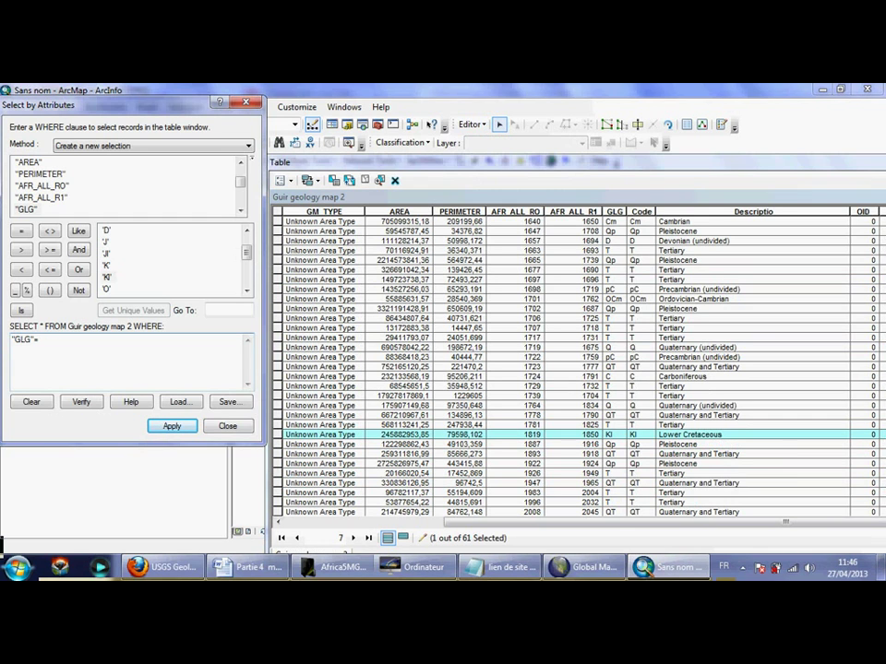
double_click(106, 289)
left_click(172, 425)
left_click(472, 125)
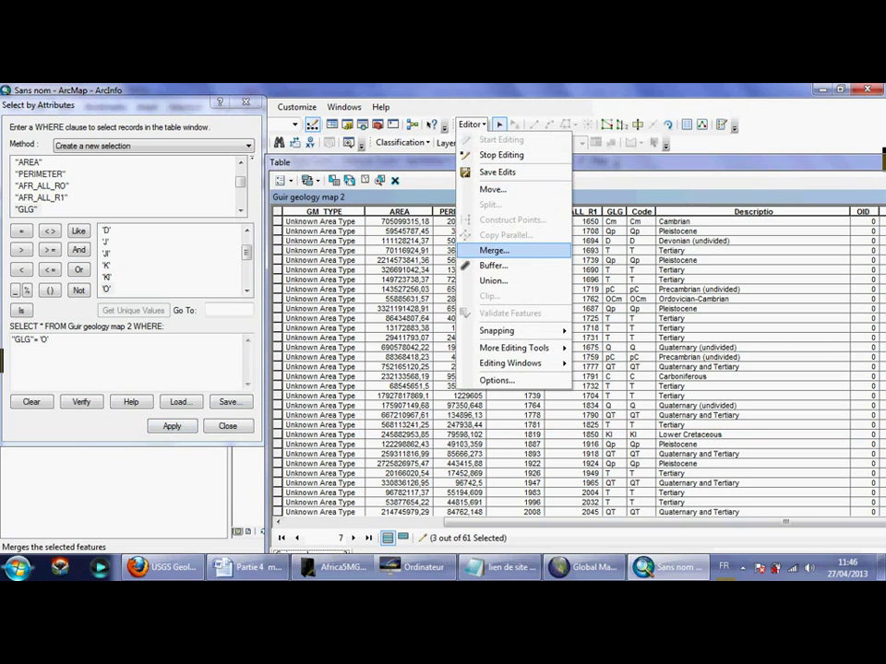
left_click(493, 250)
left_click(549, 277)
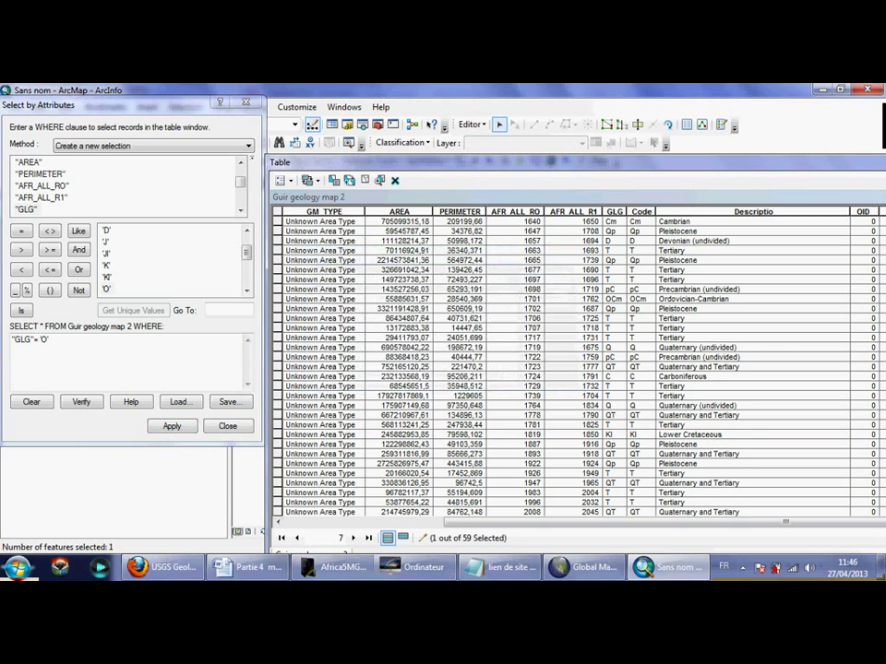
- Select the records with the query "GLG"= 'OCm' and merge these Ordovician-Cambrian polygons into one feature
left_click(50, 340)
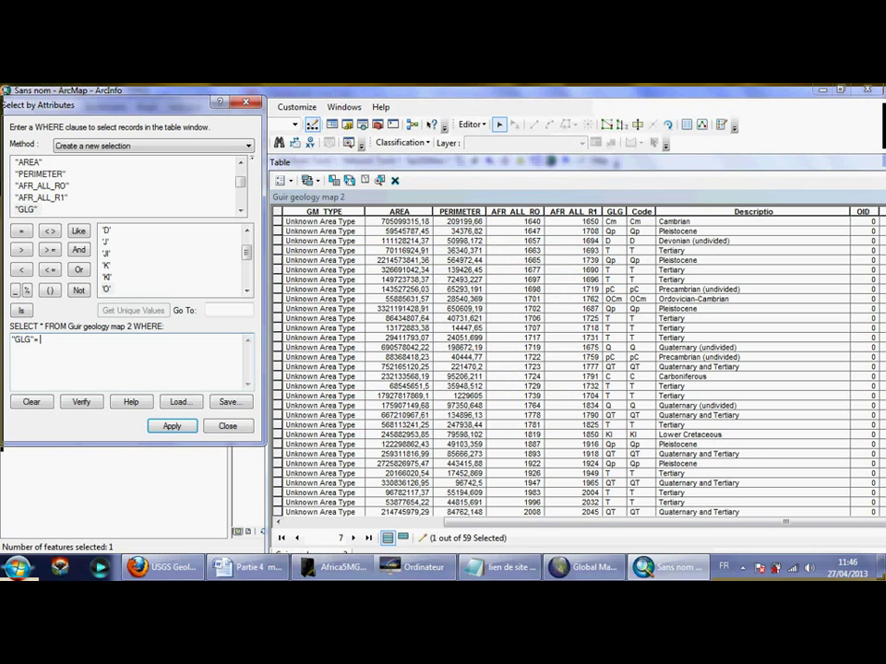
left_click(246, 290)
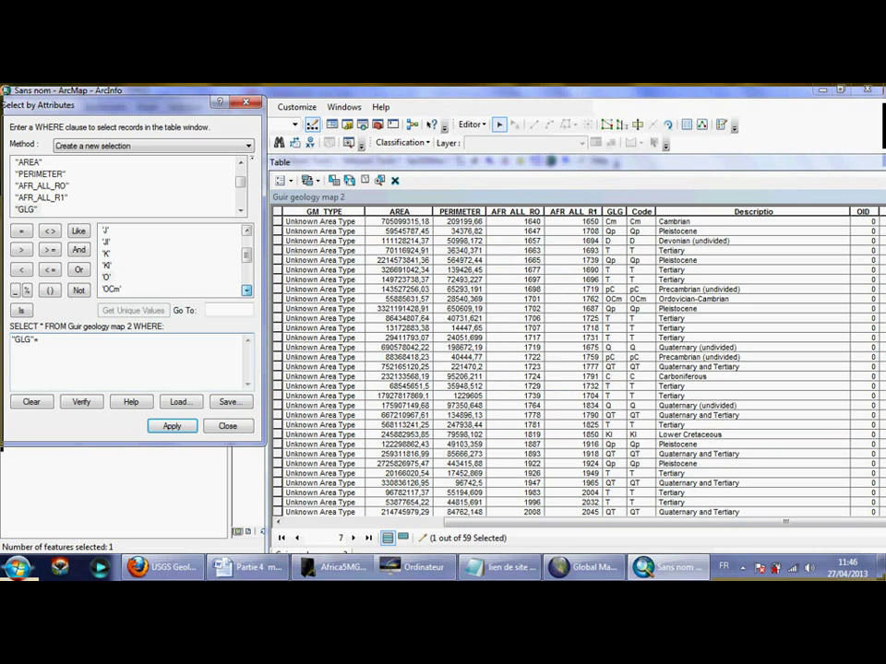
left_click(247, 291)
left_click(247, 291)
double_click(110, 265)
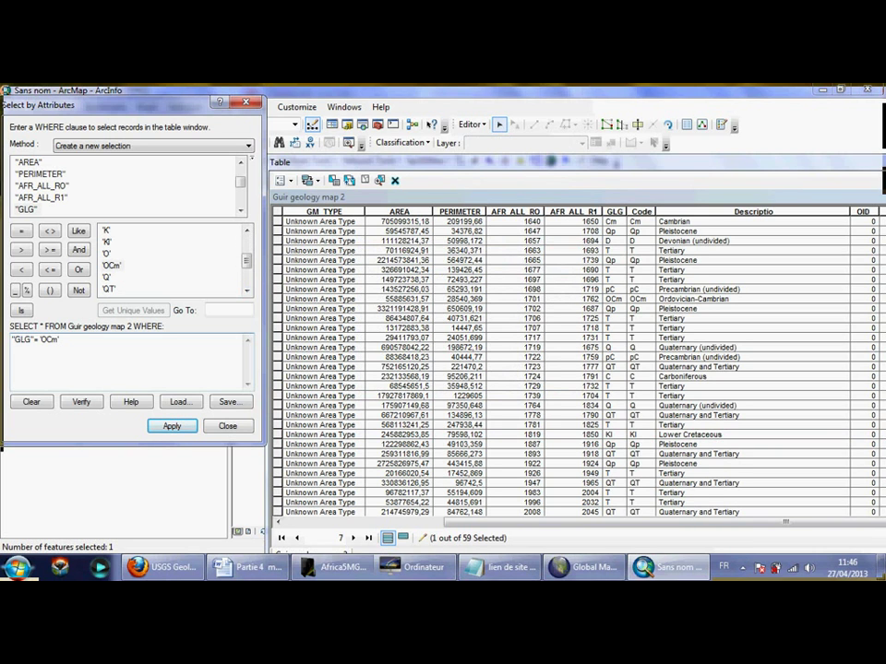
left_click(172, 426)
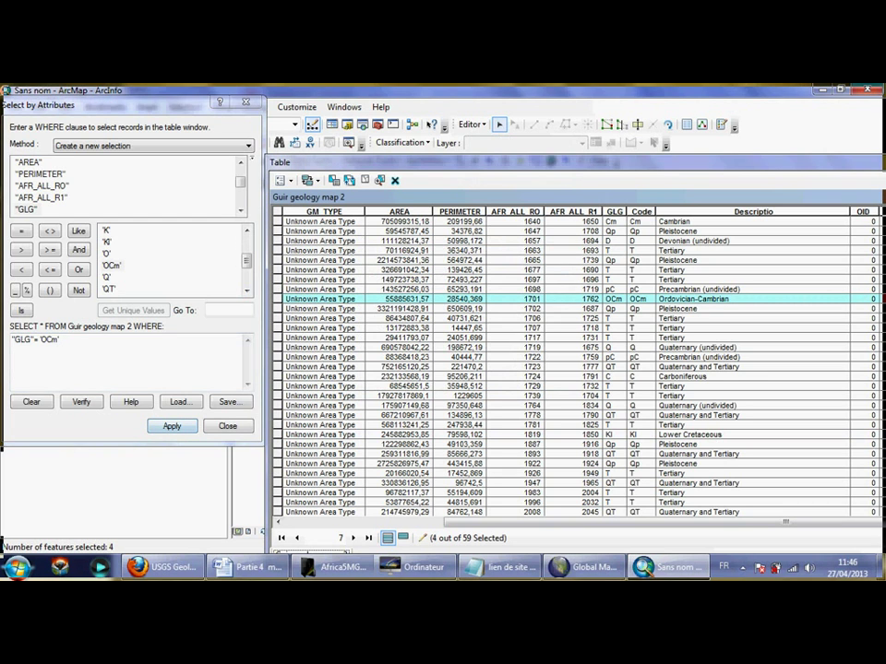
left_click(471, 124)
left_click(493, 250)
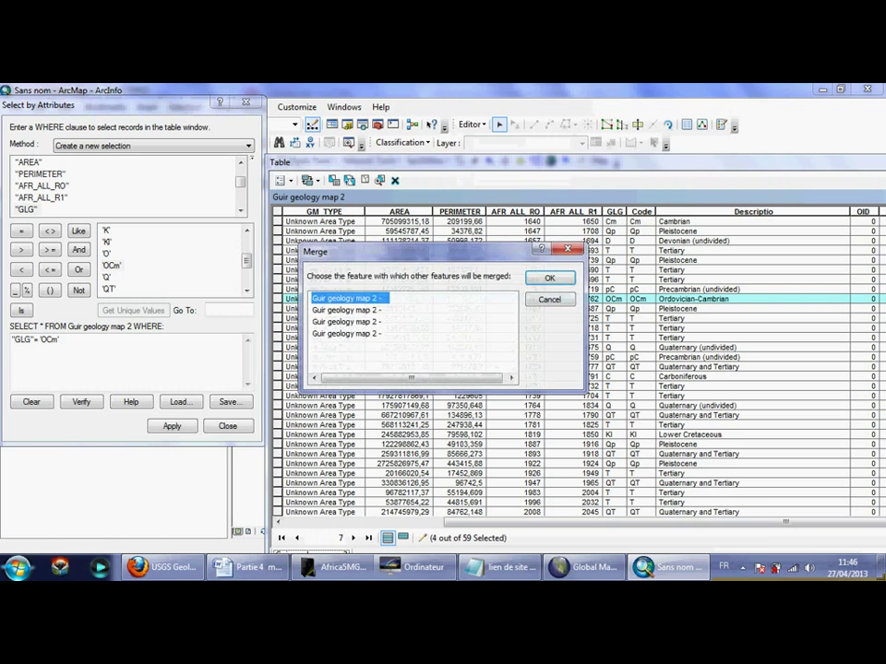
left_click(550, 277)
left_click(67, 340)
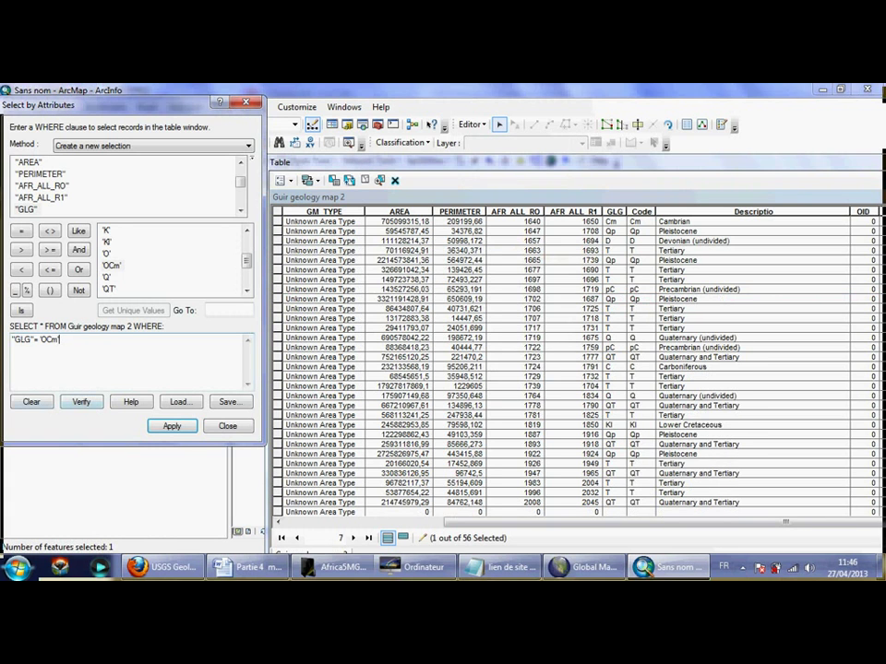
- Try to select the undivided Quaternary records by replacing the value in the GLG query with 'Q'
key("BackSpace")
key("BackSpace")
key("BackSpace")
key("BackSpace")
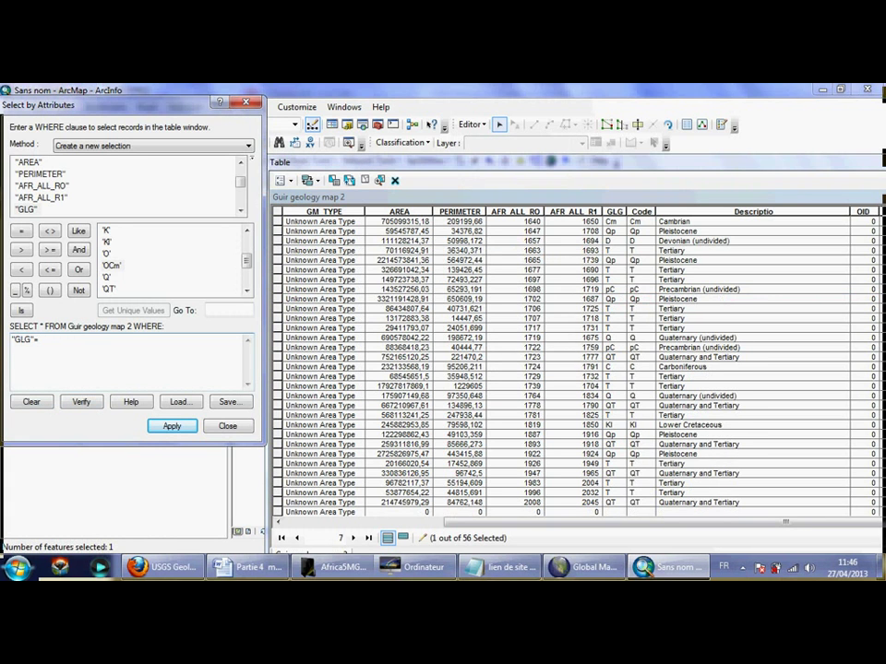
left_click(107, 276)
left_click(172, 426)
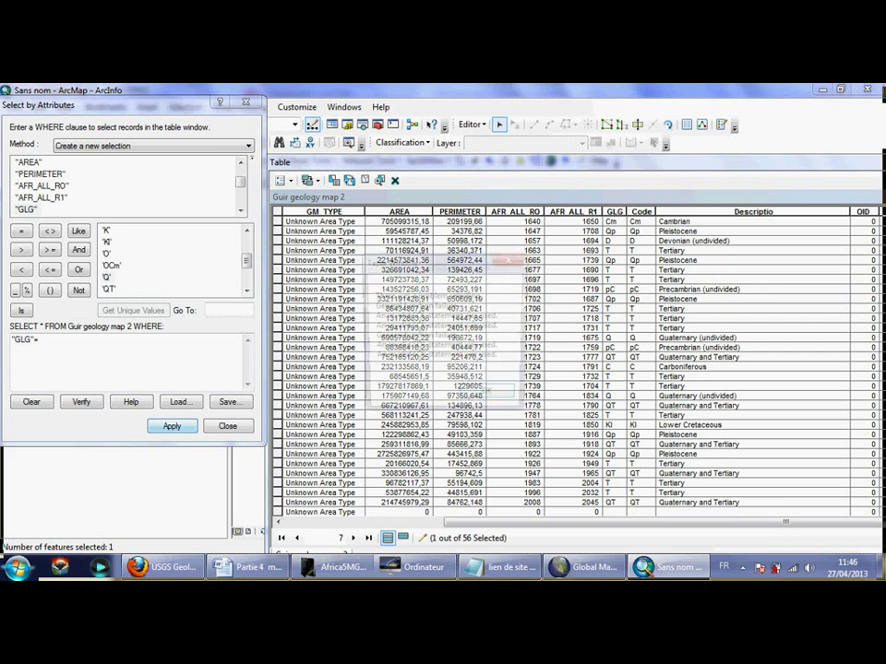
key("Return")
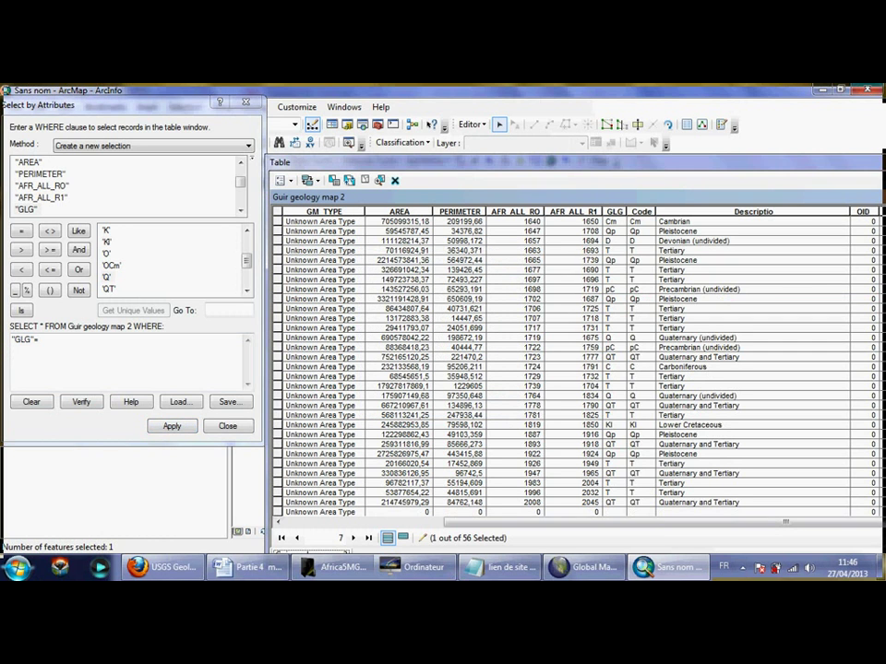
left_click(54, 341)
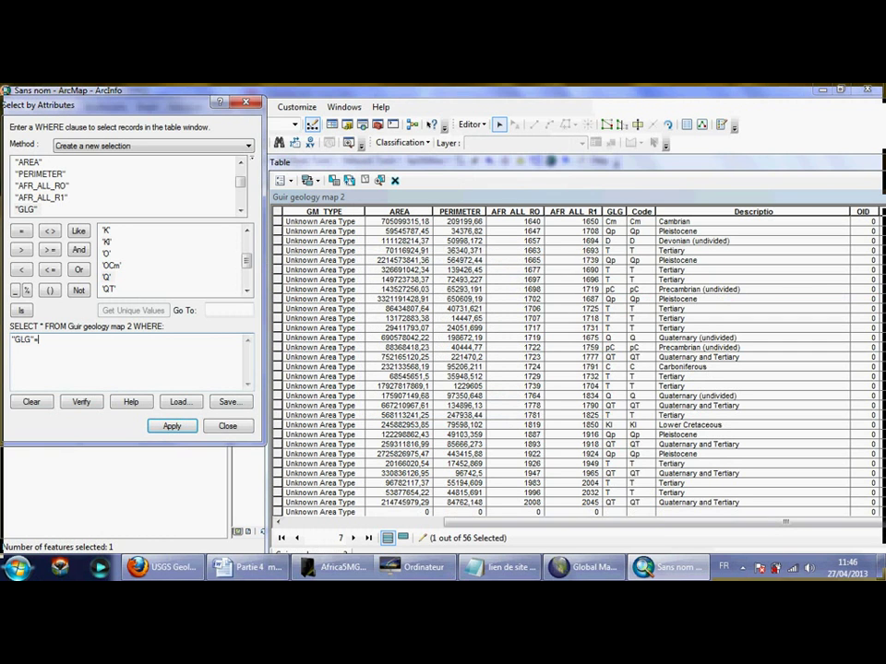
left_click(107, 277)
left_click_drag(41, 341, 11, 341)
key("BackSpace")
left_click(26, 208)
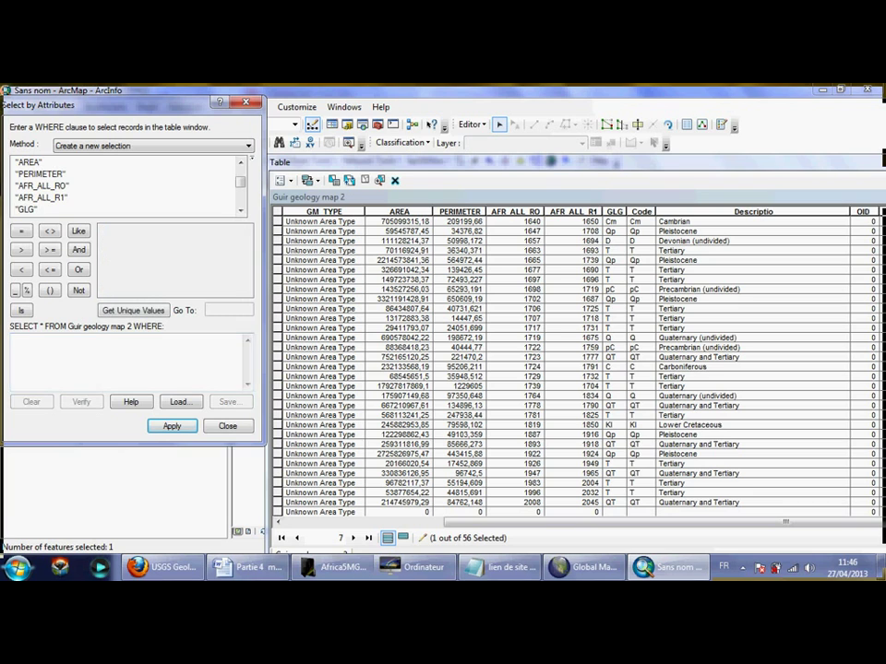
double_click(26, 209)
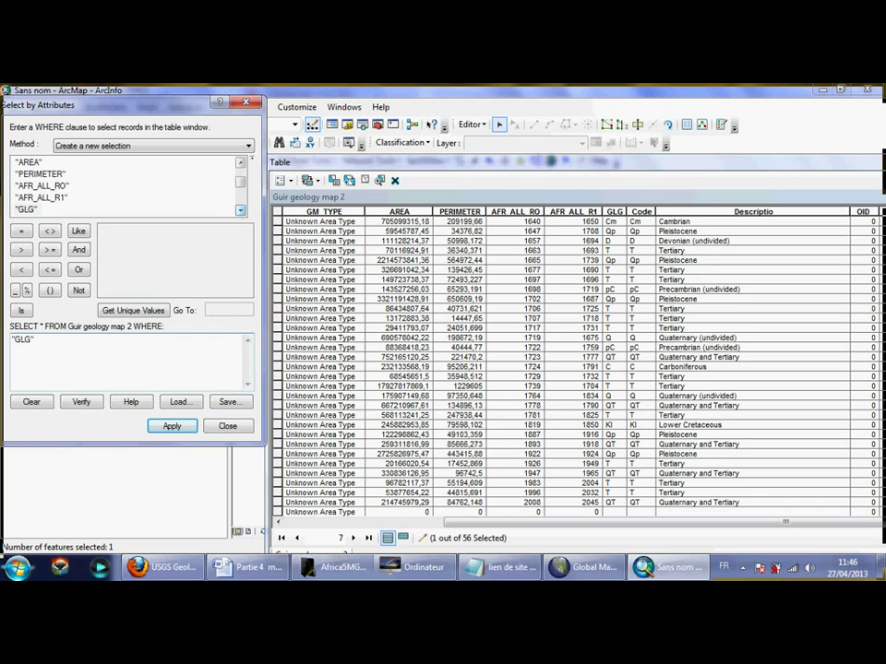
left_click(132, 310)
left_click(247, 291)
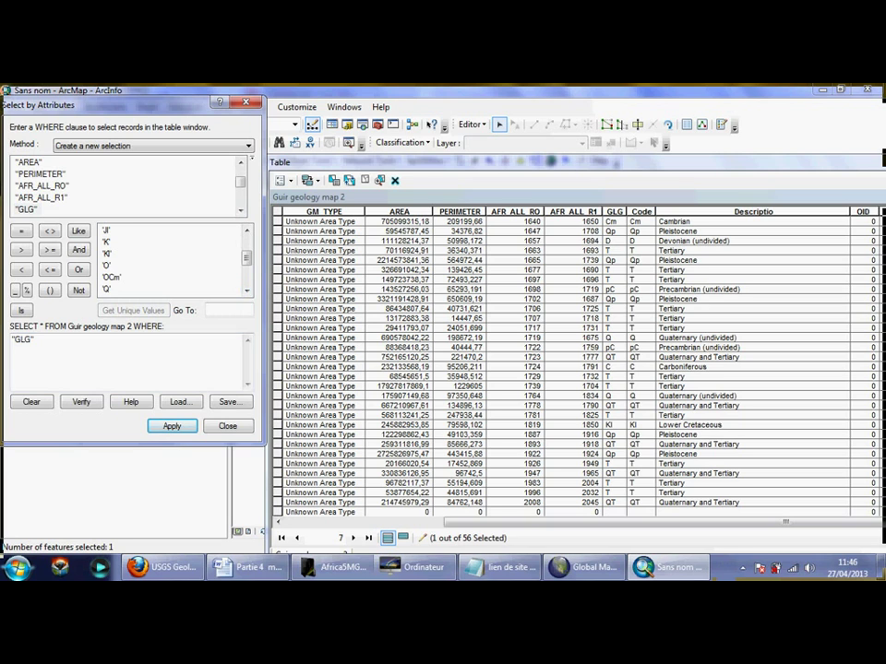
double_click(106, 288)
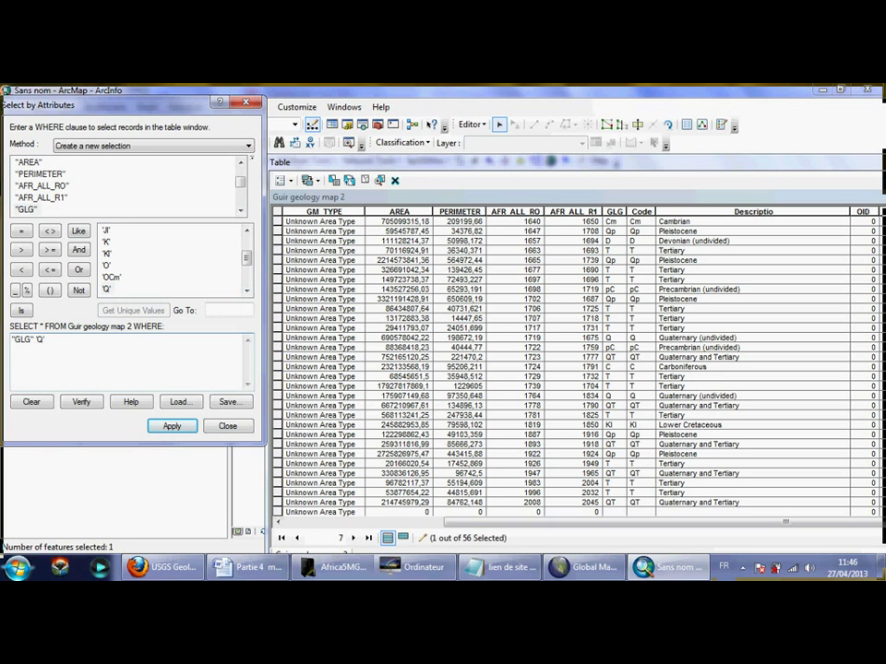
left_click(36, 339)
key("BackSpace")
key("BackSpace")
key("BackSpace")
left_click_drag(35, 340, 11, 340)
double_click(27, 209)
left_click(42, 198)
left_click(39, 341)
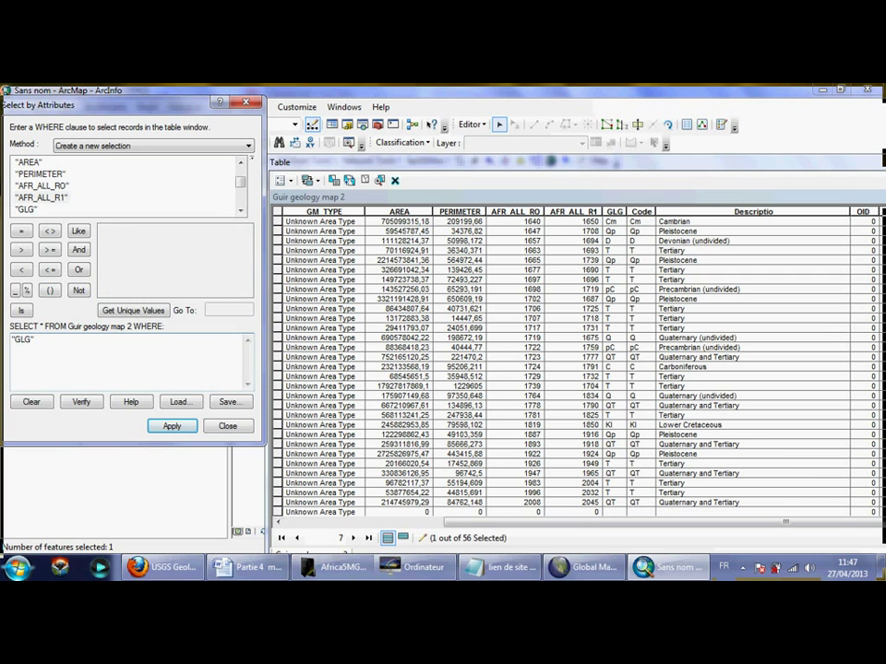
left_click(133, 310)
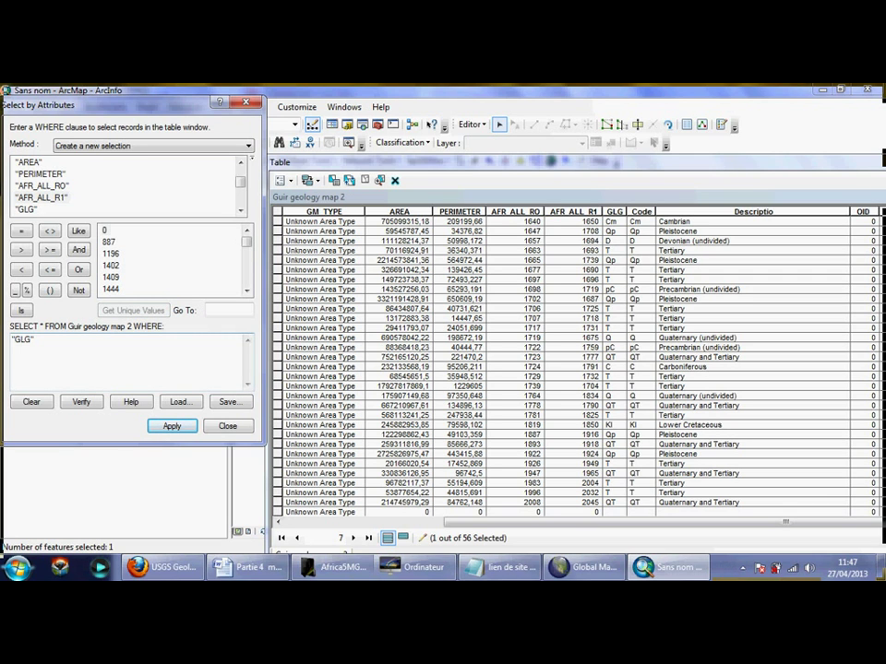
double_click(27, 209)
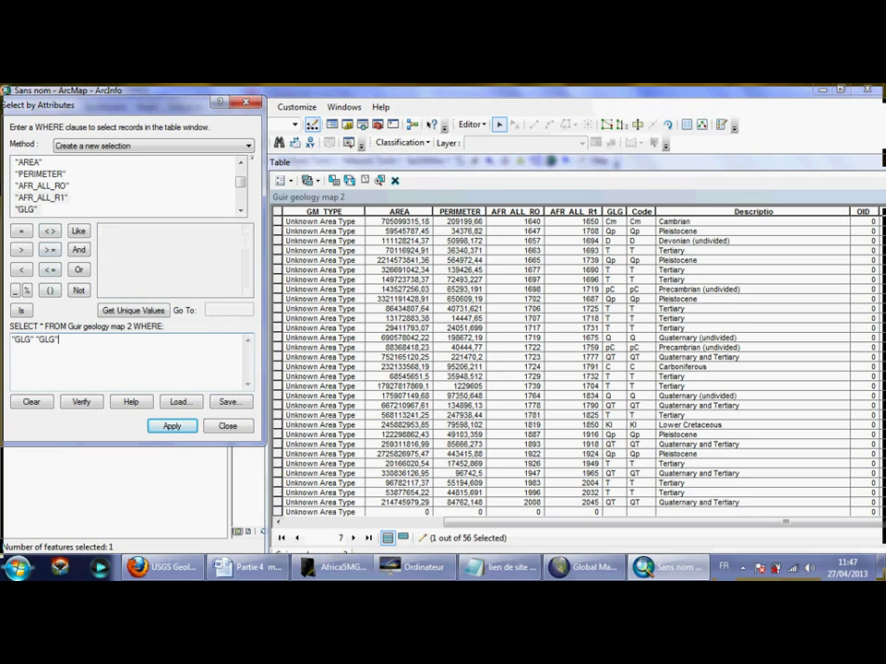
- Rebuild the query as "GLG"= 'Q', select its records and merge these undivided Quaternary polygons into one feature
key("ctrl+a")
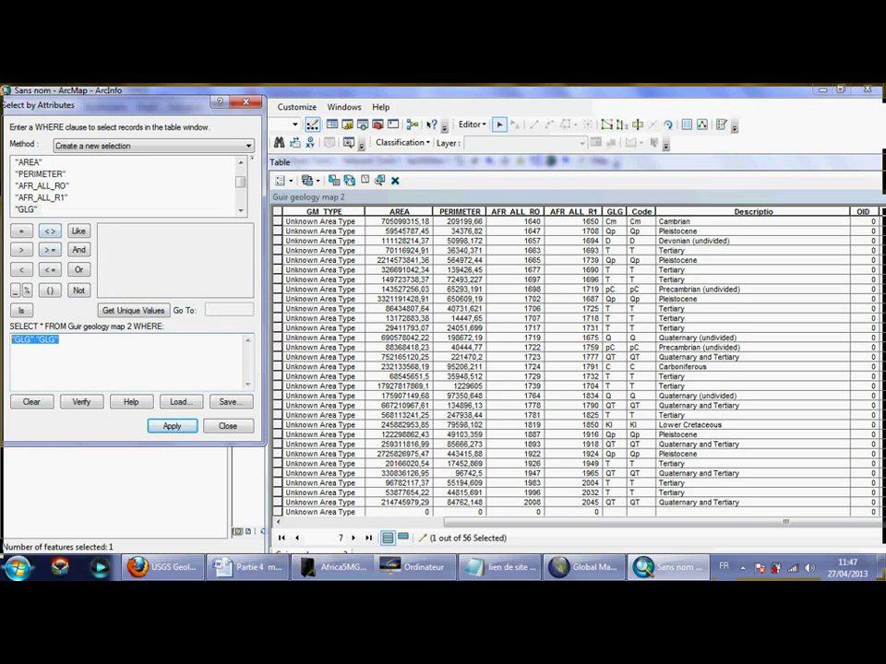
double_click(27, 209)
left_click(134, 311)
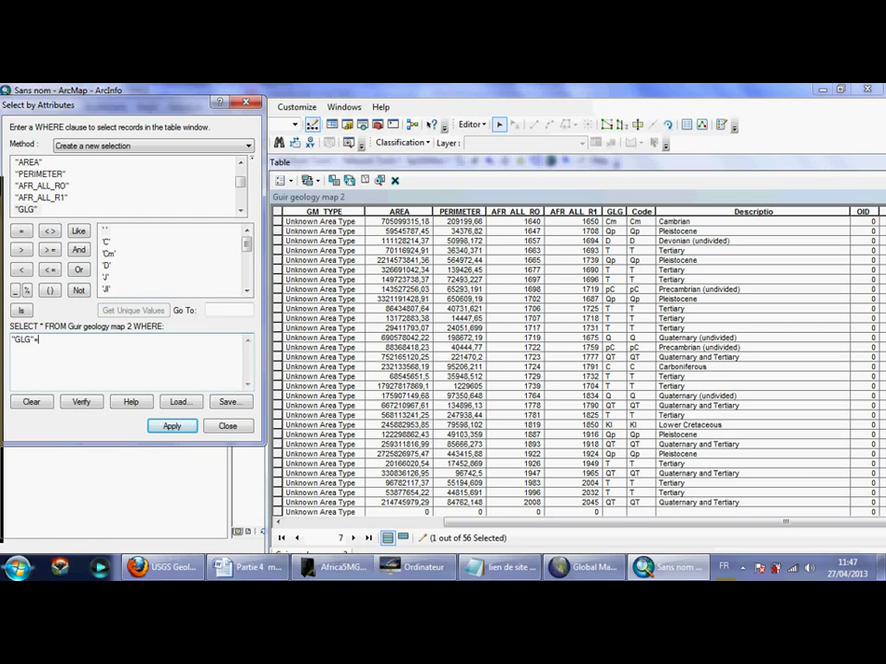
left_click(247, 291)
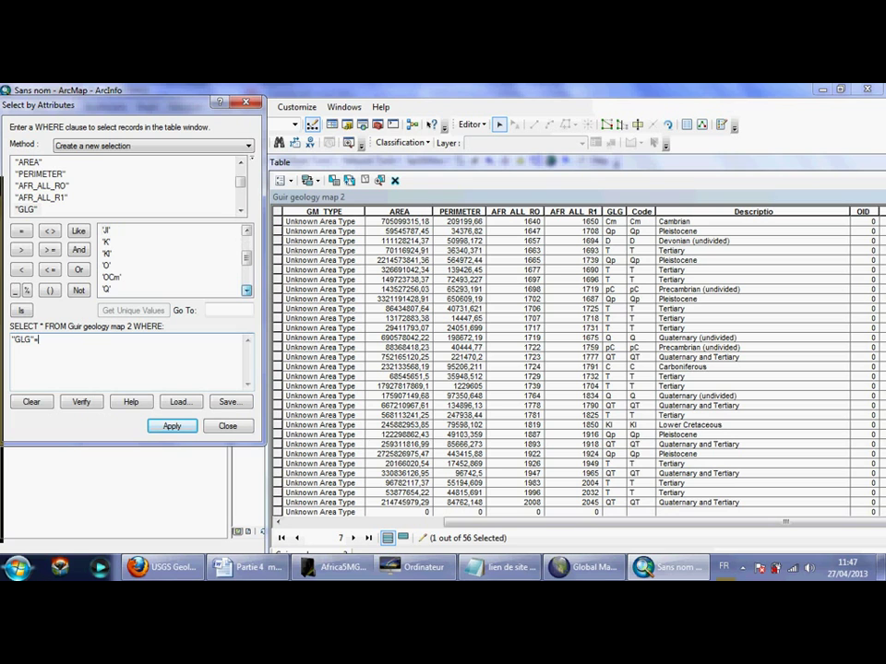
double_click(106, 289)
left_click(173, 427)
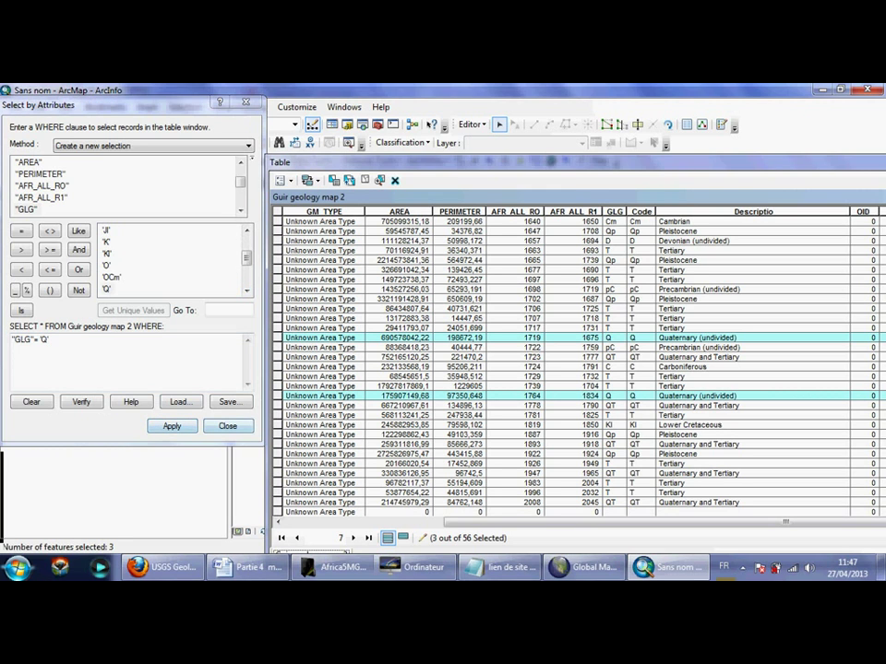
left_click(471, 123)
left_click(493, 250)
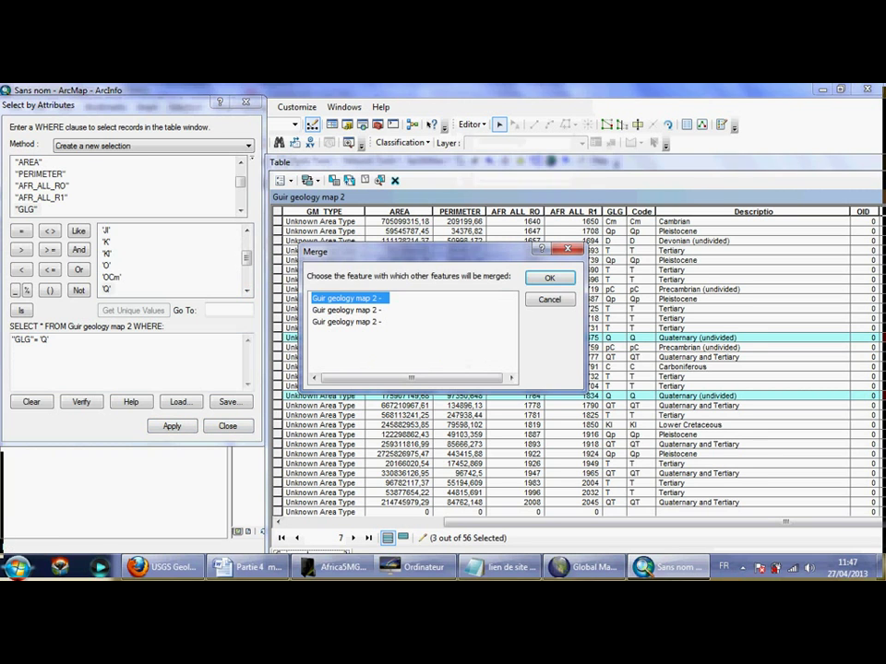
left_click(548, 277)
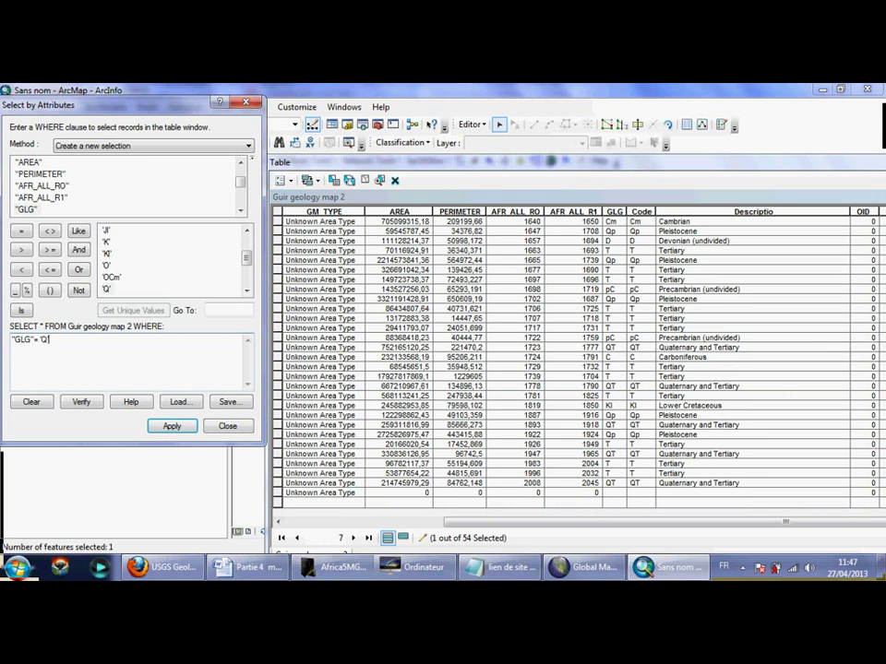
- Select the records with the query "GLG"= 'QT' and merge these Quaternary and Tertiary polygons into one feature
key("BackSpace")
key("BackSpace")
key("BackSpace")
key("BackSpace")
scroll(247, 289, "down", 1)
double_click(109, 265)
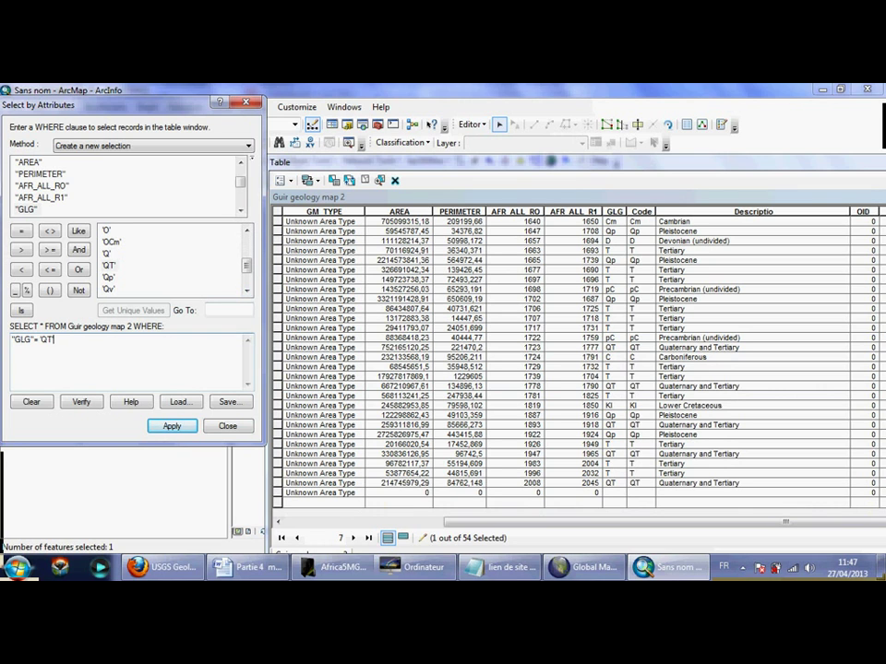
left_click(171, 426)
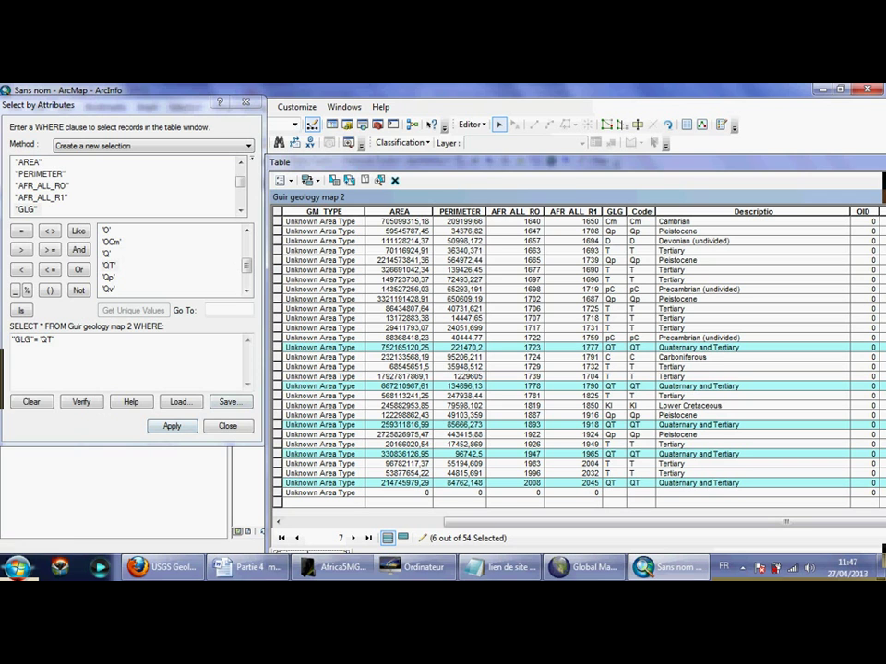
left_click(471, 125)
left_click(494, 251)
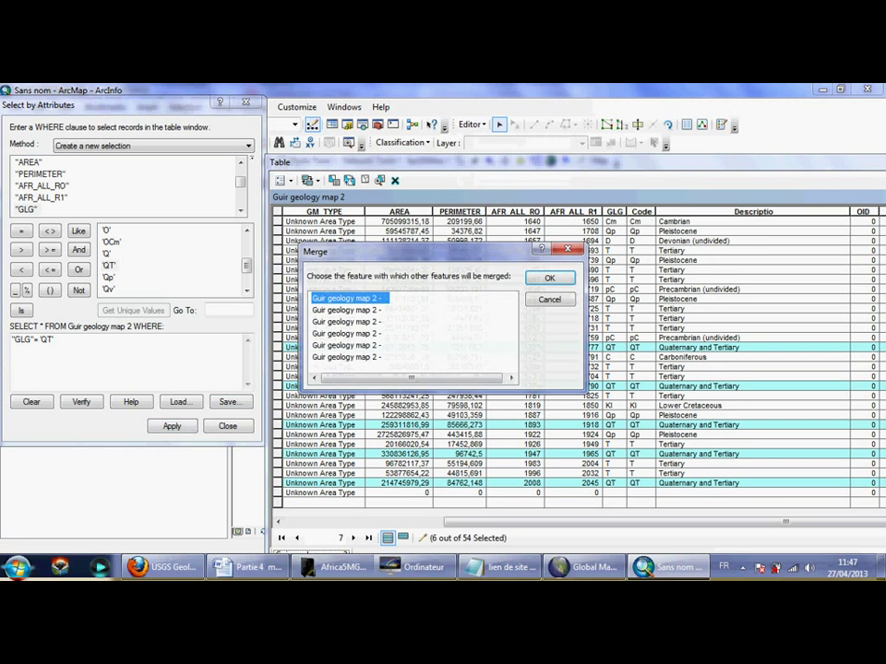
left_click(544, 278)
- Select the records with the query "GLG"= 'Qp' and merge these Pleistocene polygons into one feature
left_click(55, 340)
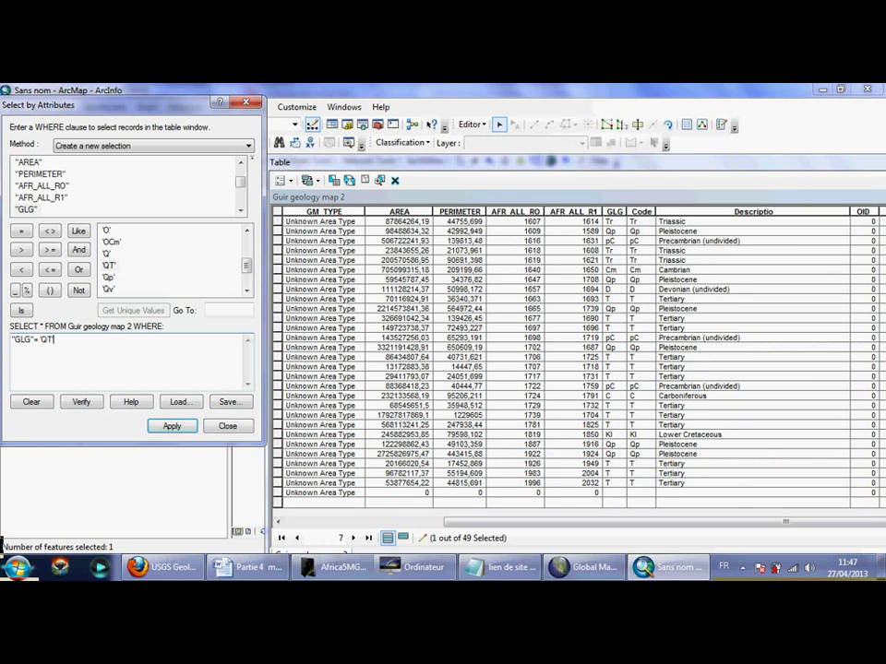
key("BackSpace")
key("BackSpace")
key("BackSpace")
key("BackSpace")
key("BackSpace")
double_click(108, 277)
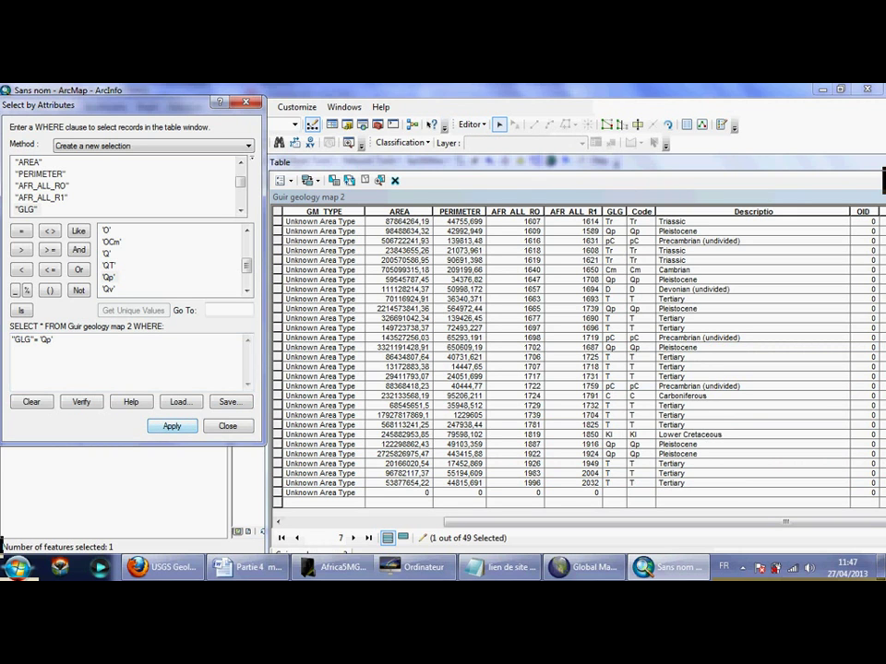
left_click(172, 425)
left_click(471, 124)
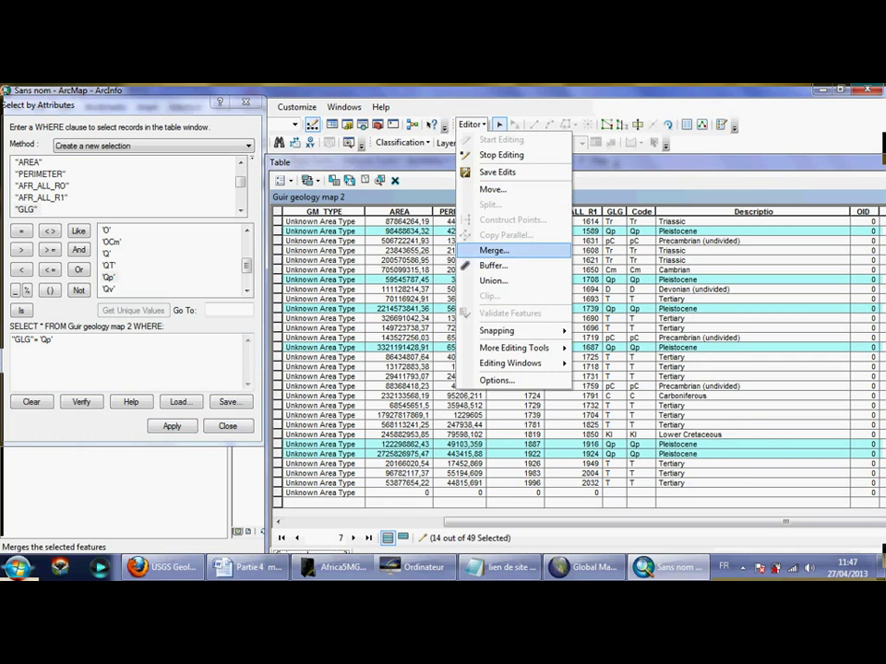
left_click(494, 250)
left_click(549, 278)
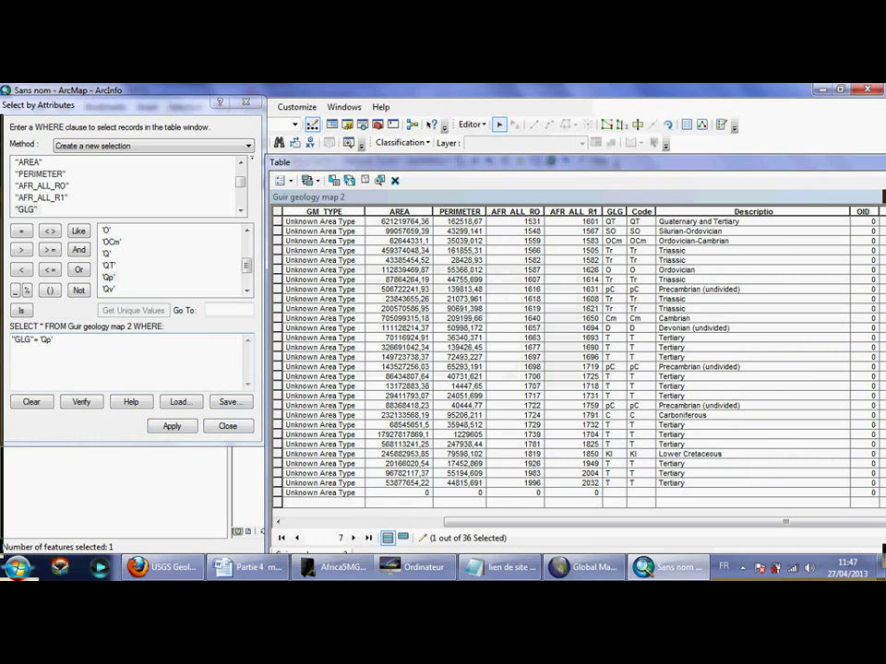
- Select the Quaternary extrusive and intrusive rock records with the query "GLG"= 'Qv' and check whether merging is available
left_click(56, 340)
key("BackSpace")
key("BackSpace")
key("BackSpace")
type("'Qv'")
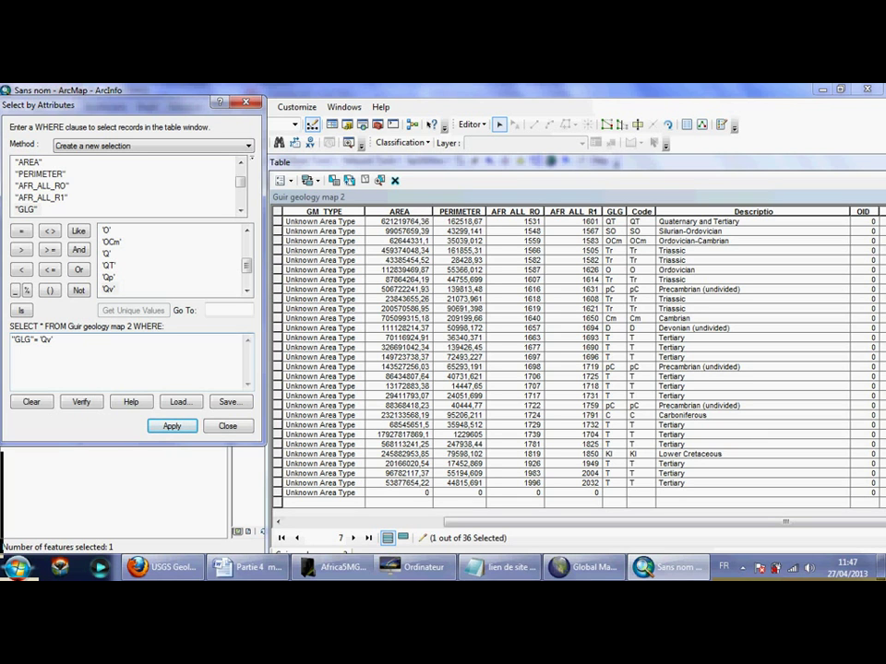
left_click(172, 425)
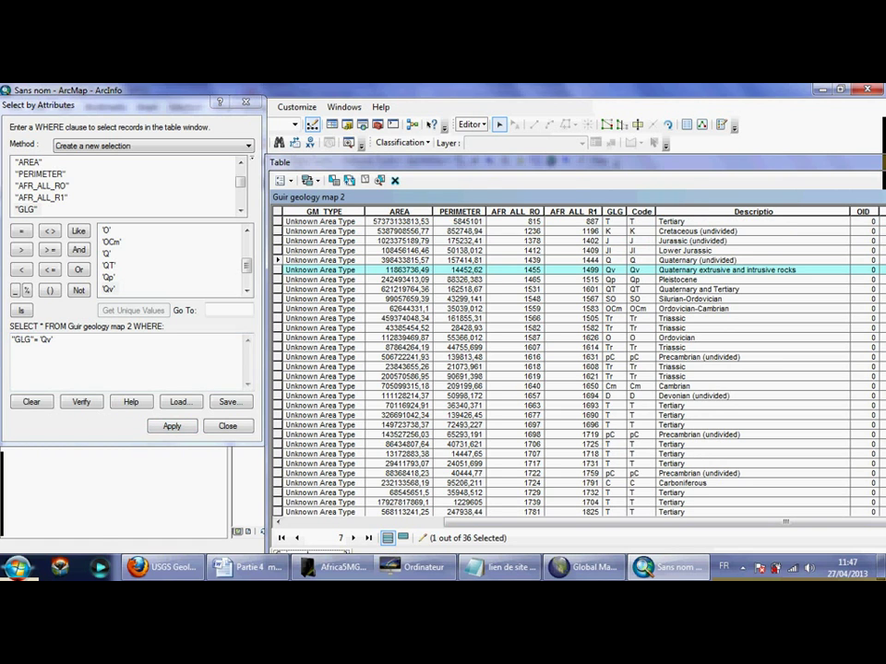
left_click(472, 124)
- Select the Silurian-Ordovician records with the query "GLG"= 'SO' and check whether merging is available
left_click(56, 341)
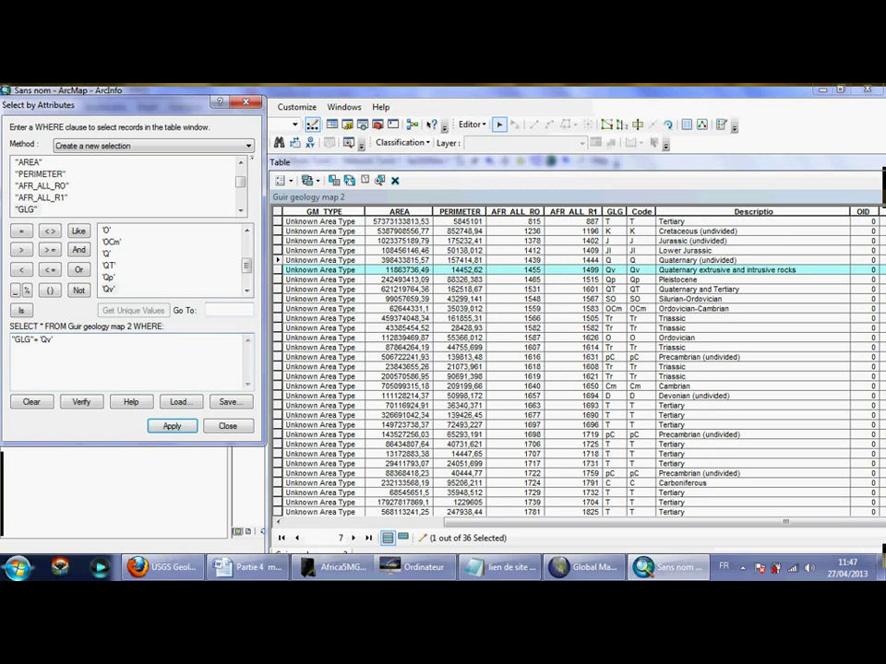
key("BackSpace")
key("BackSpace")
key("BackSpace")
key("BackSpace")
key("BackSpace")
left_click(247, 289)
left_click(246, 290)
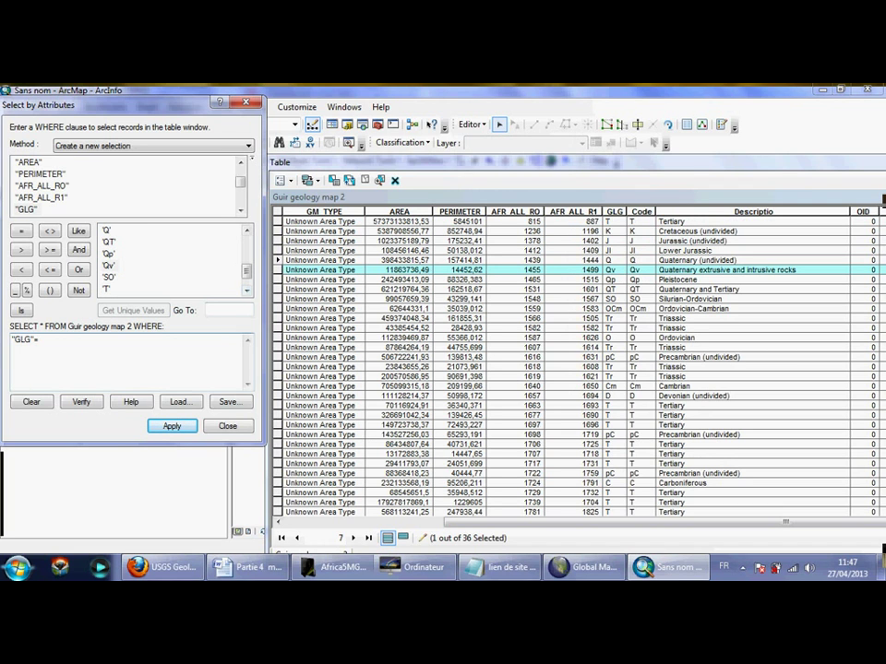
double_click(109, 277)
left_click(171, 426)
left_click(470, 124)
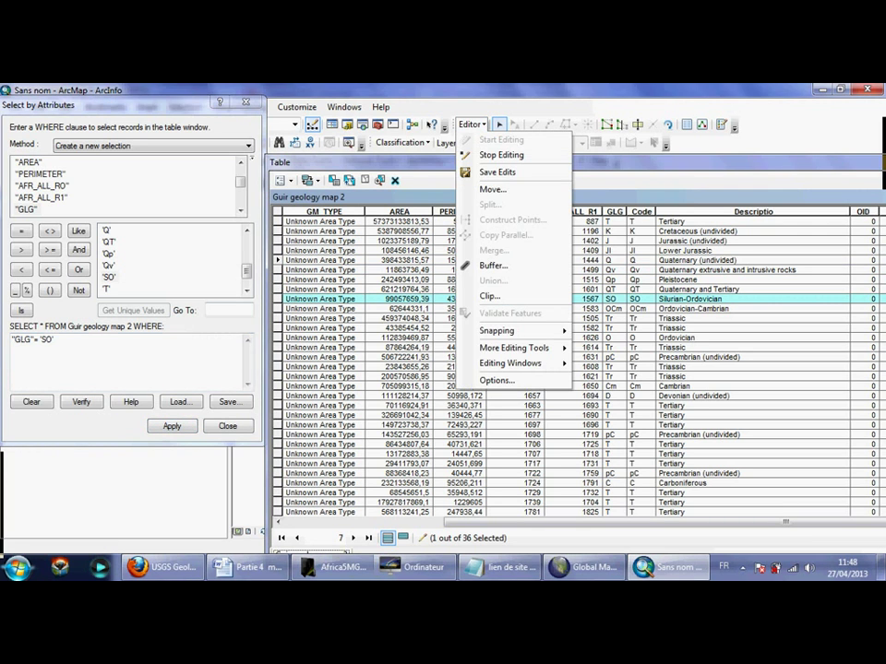
- Select the records with the query "GLG"= 'T' and merge these Tertiary polygons into one feature
left_click(57, 339)
key("BackSpace")
key("BackSpace")
key("BackSpace")
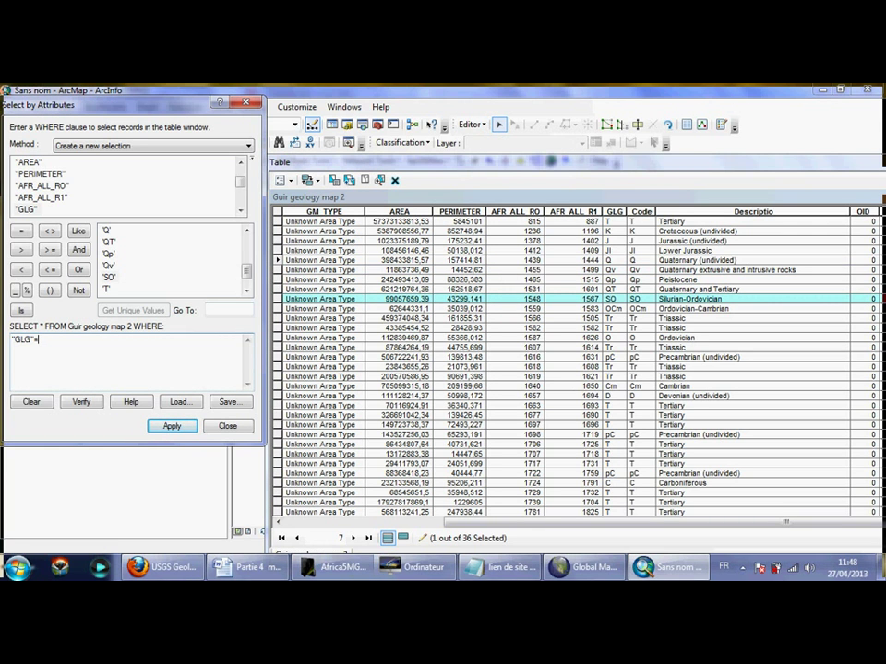
type("'T'")
left_click(172, 425)
left_click(470, 123)
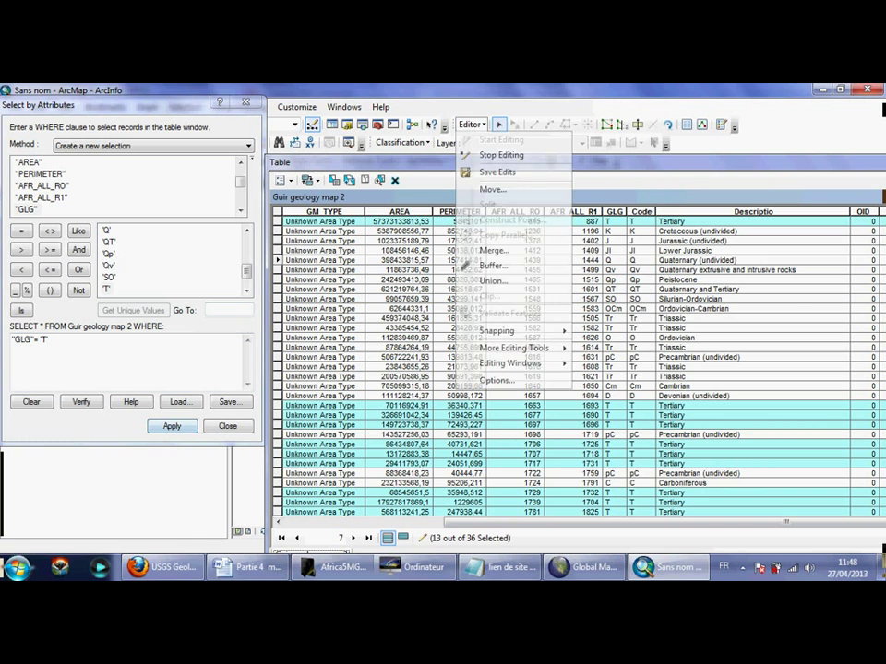
left_click(498, 250)
left_click(547, 278)
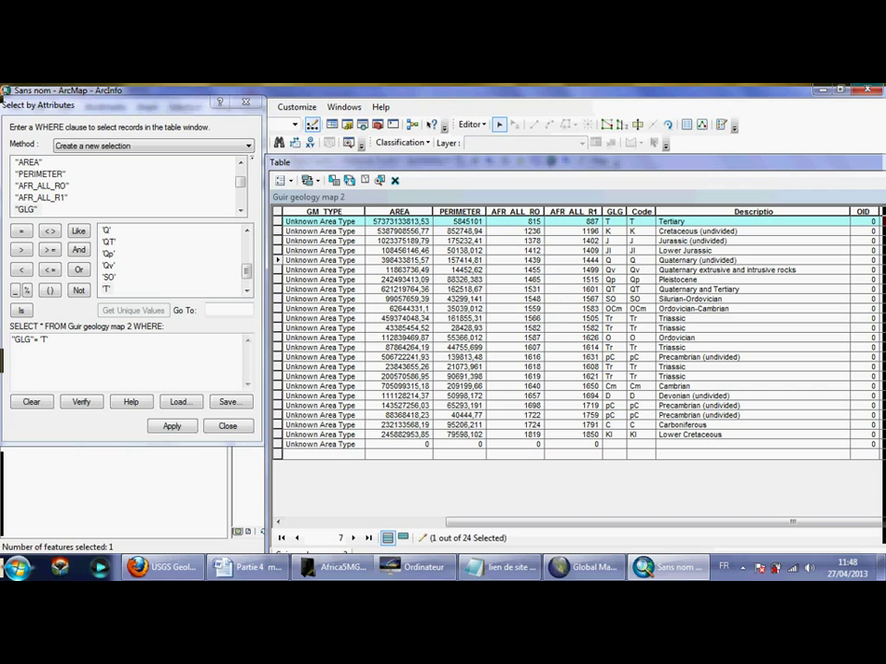
- Select the records with the query "GLG"= 'Tr' and merge these Triassic polygons into one feature
left_click(246, 230)
left_click(247, 230)
left_click(246, 230)
left_click(247, 230)
left_click(246, 230)
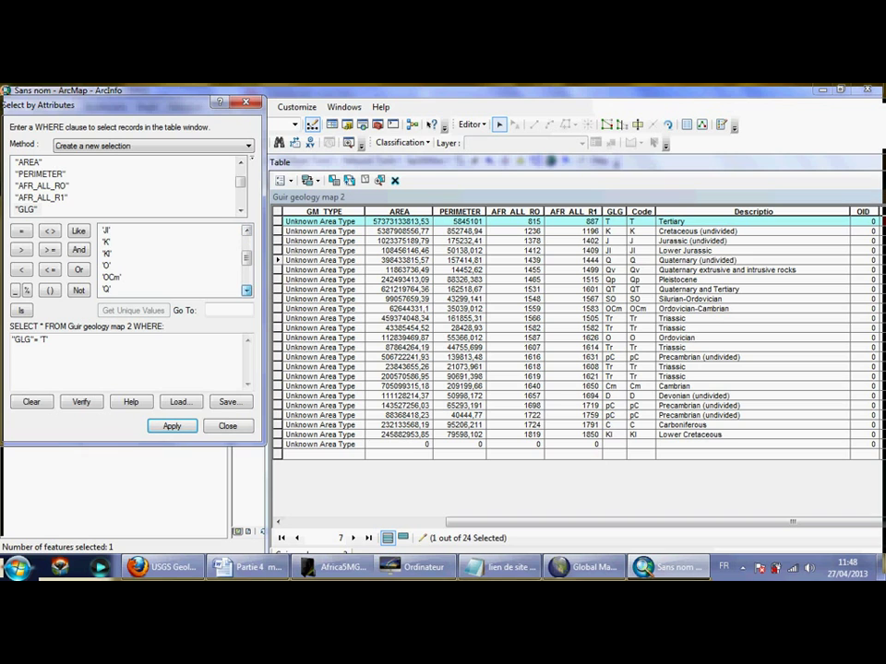
left_click(247, 289)
left_click(246, 289)
left_click(246, 290)
left_click(246, 289)
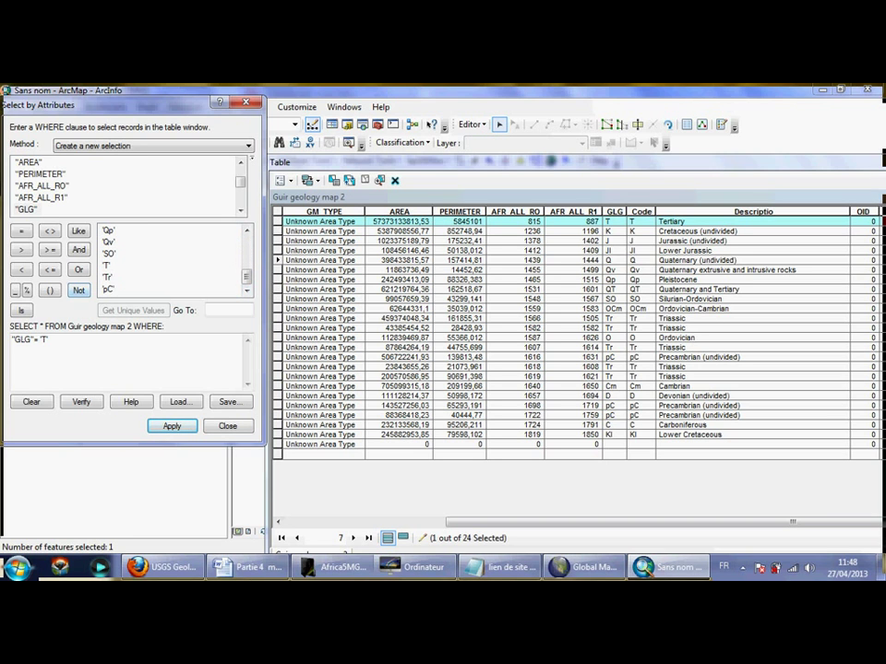
left_click_drag(49, 339, 38, 340)
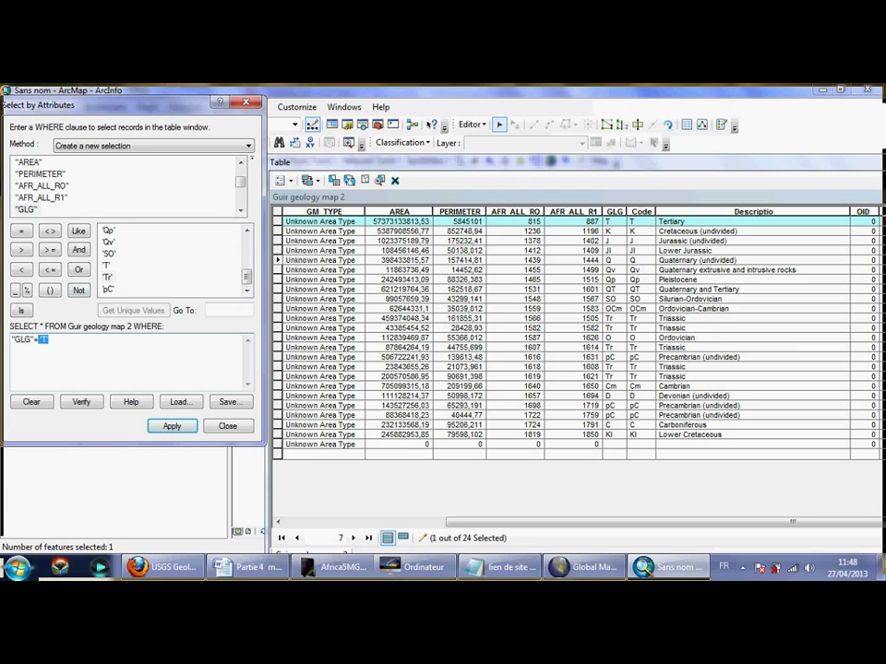
double_click(107, 277)
left_click(172, 426)
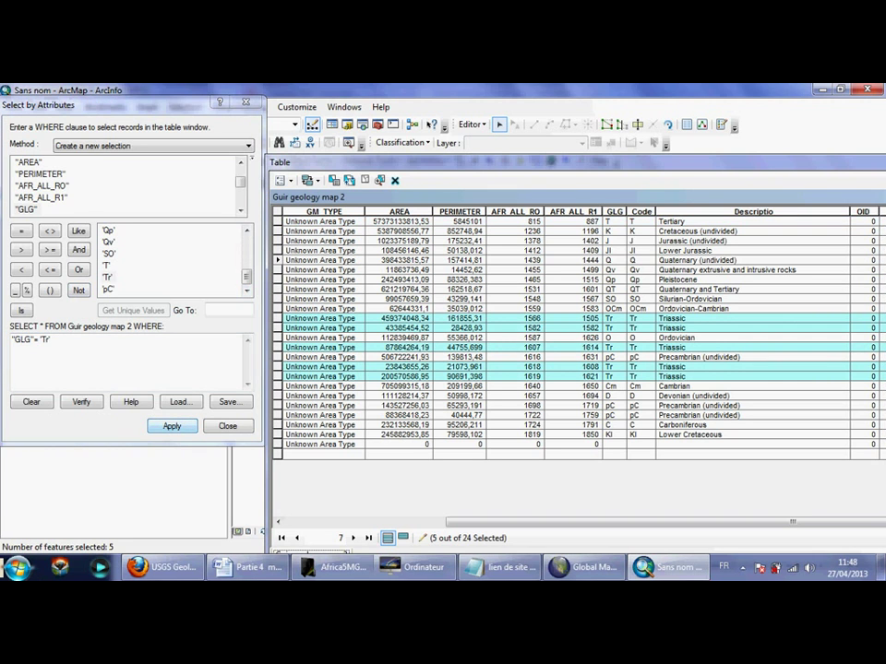
left_click(471, 123)
left_click(508, 250)
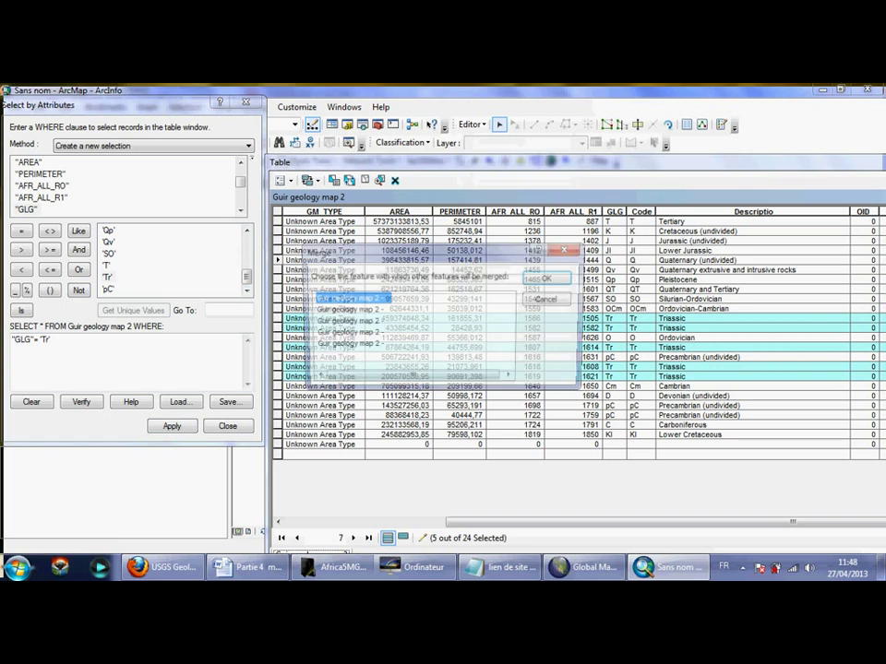
left_click(547, 277)
- Select the records with the query "GLG"= 'pC' and merge these undivided Precambrian polygons into one feature
left_click(613, 367)
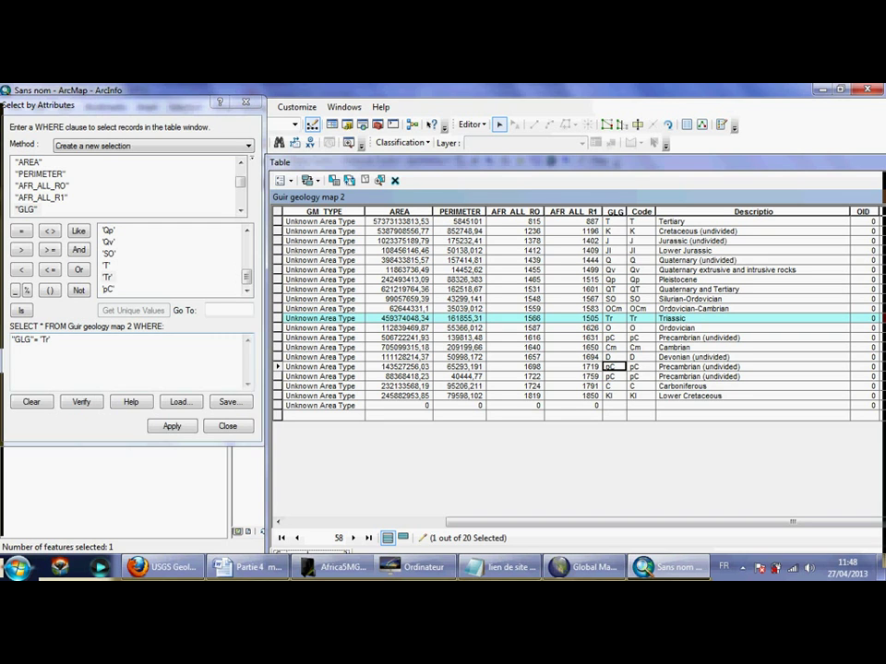
double_click(45, 339)
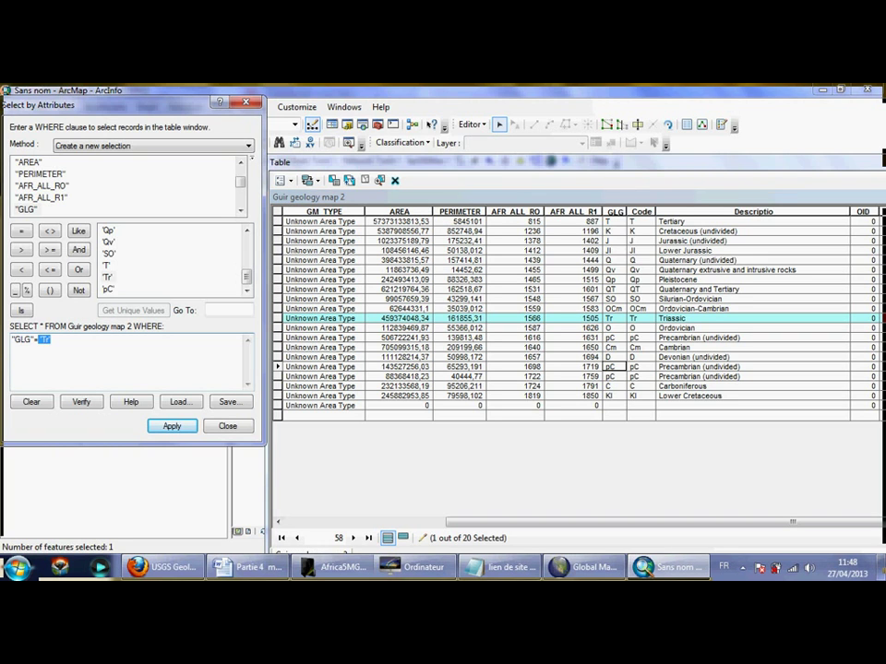
key("Delete")
type("'pC'")
key("Return")
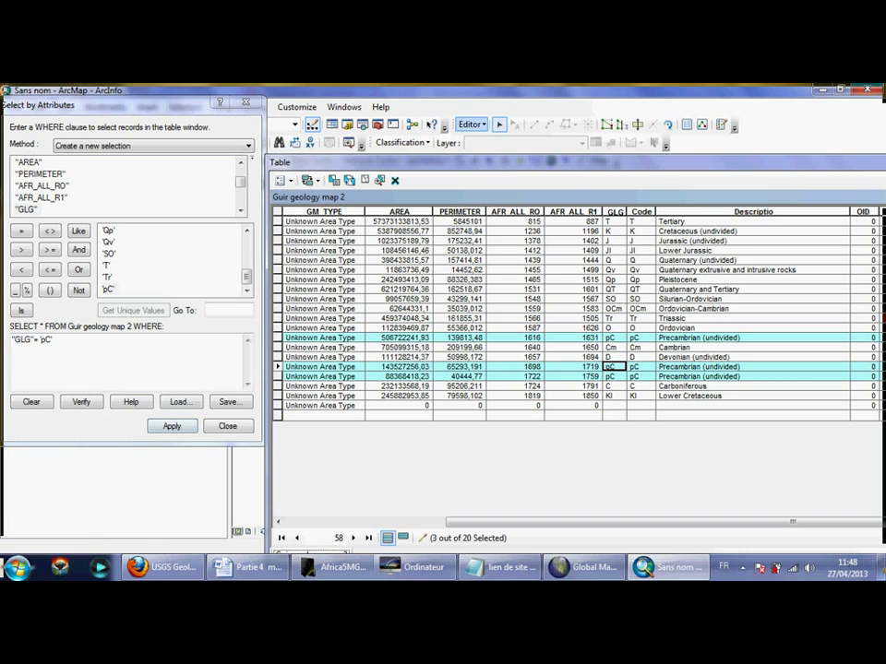
left_click(470, 124)
left_click(494, 250)
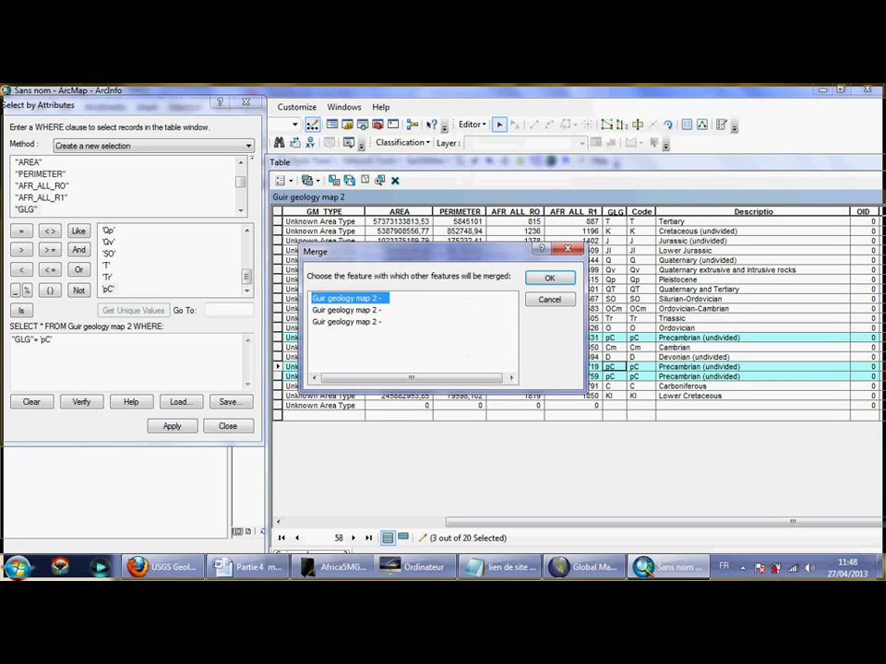
left_click(547, 276)
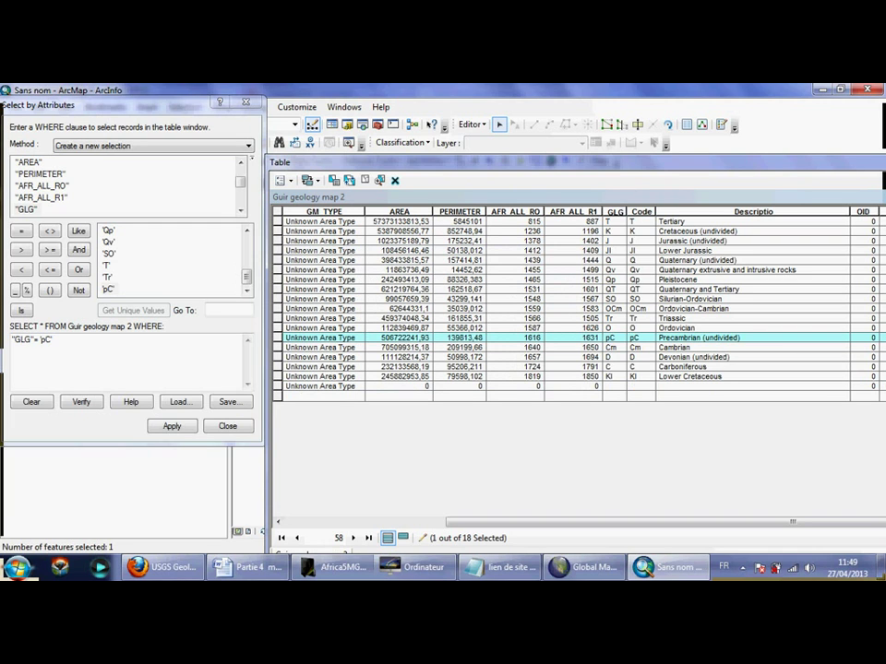
- Close the attribute selection dialog, stop editing with the edits saved, and close the attribute table
left_click(228, 427)
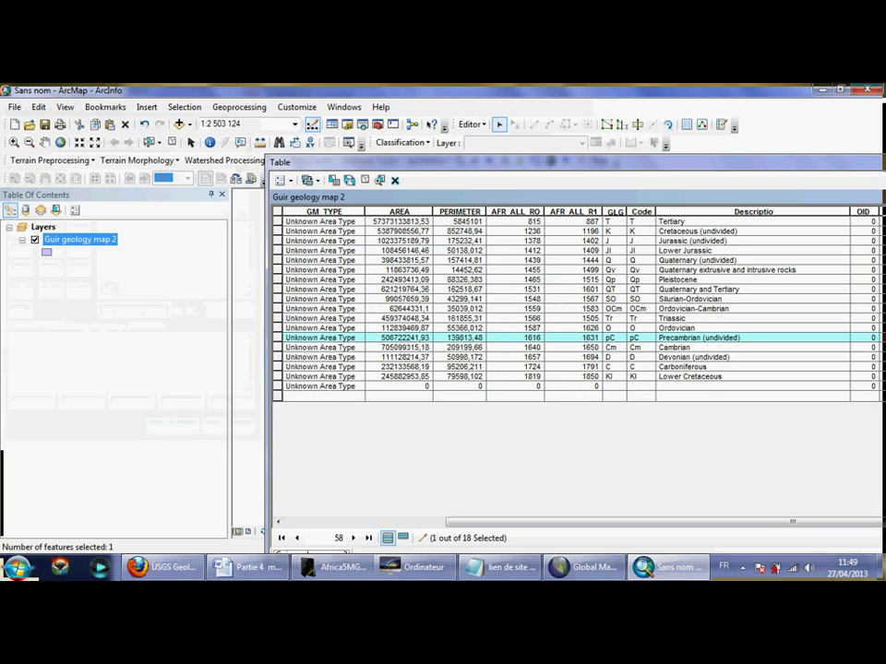
left_click(471, 124)
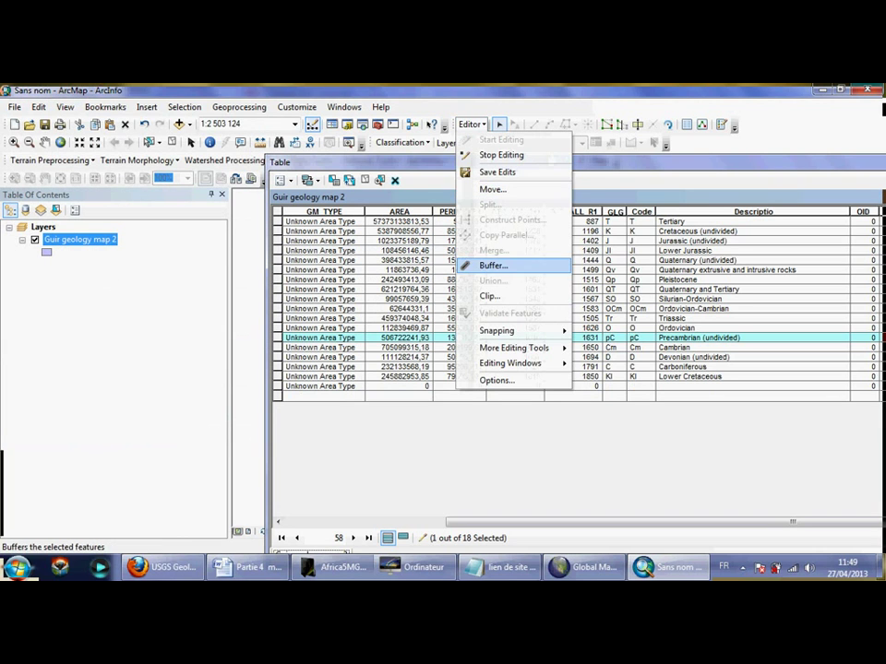
left_click(501, 155)
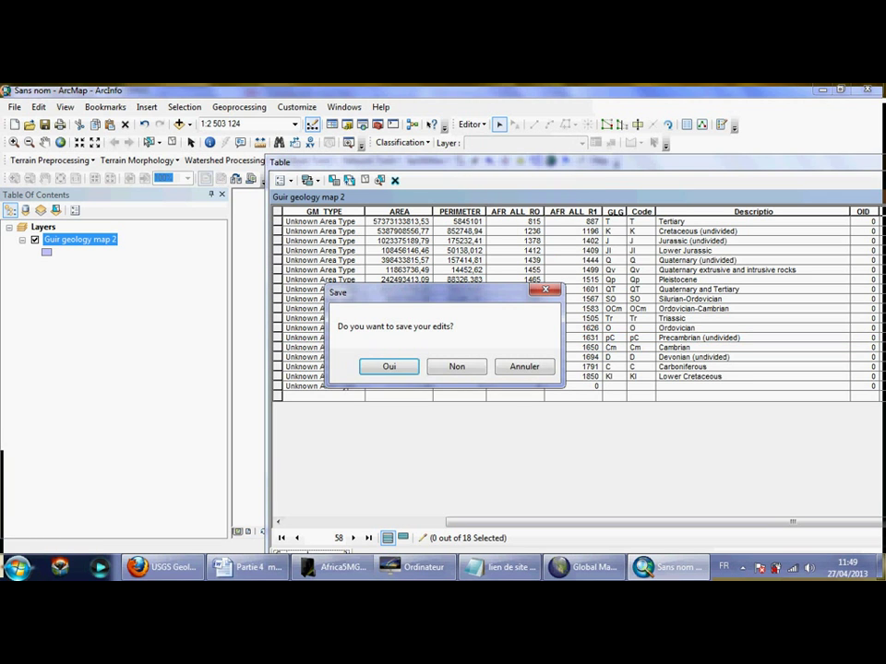
left_click(388, 367)
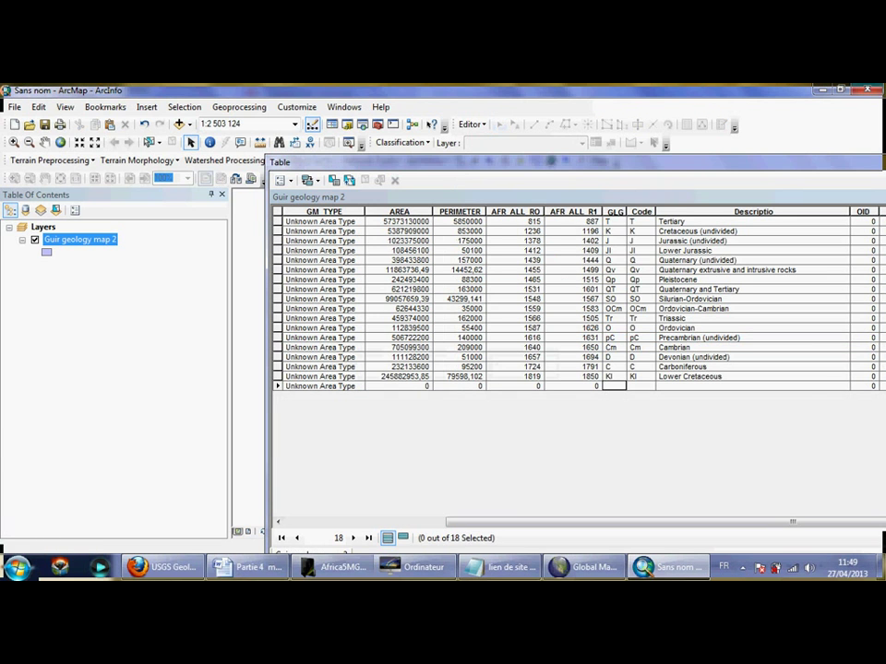
left_click_drag(701, 162, 348, 224)
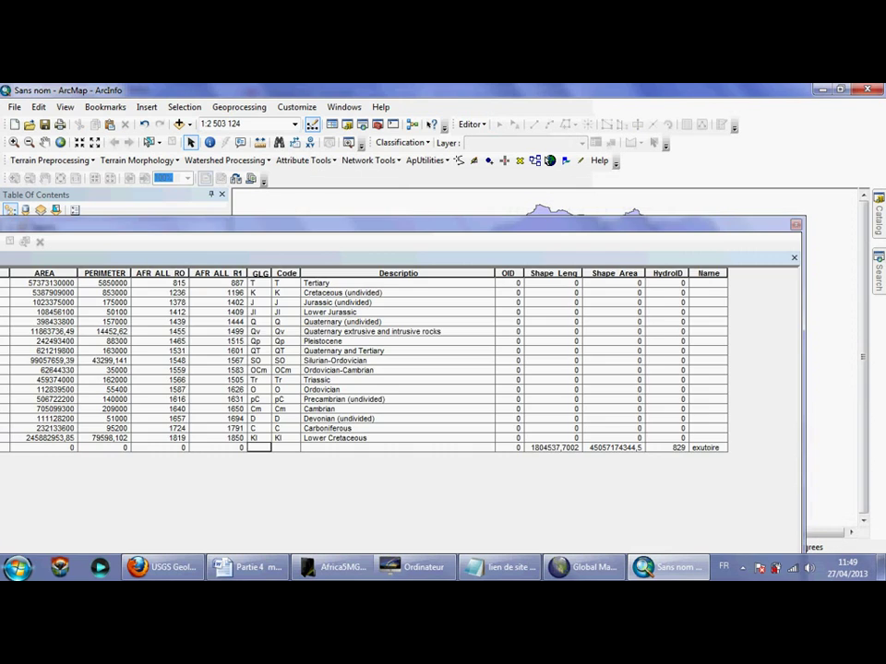
left_click(794, 225)
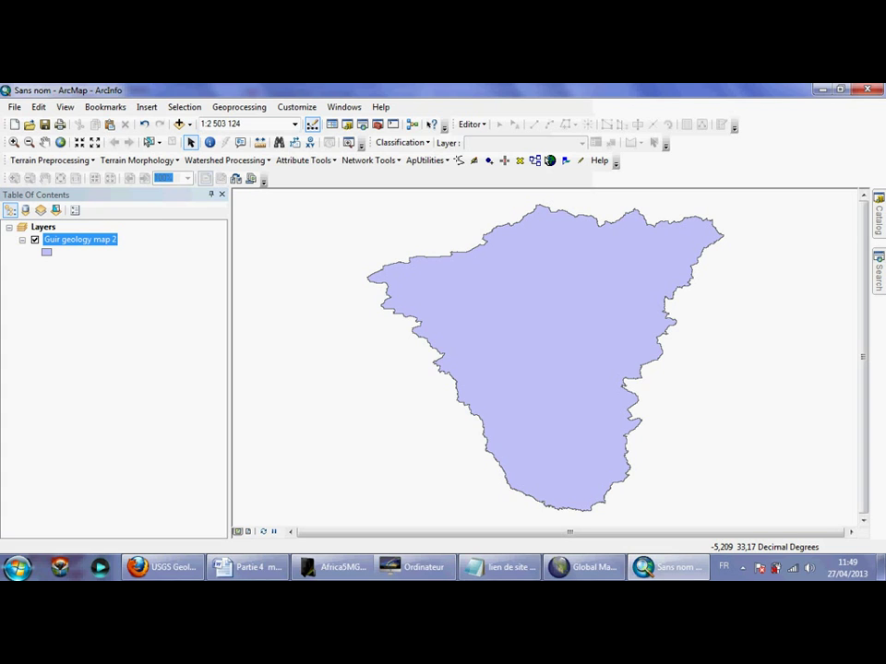
- Open the Polygon to Raster conversion tool from ArcToolbox
left_click(378, 125)
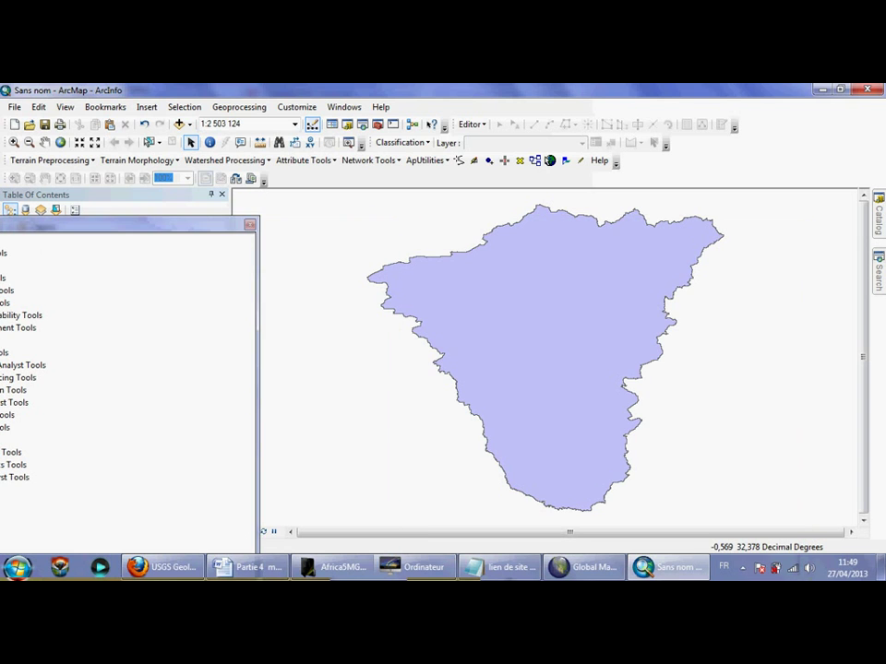
left_click_drag(99, 226, 554, 171)
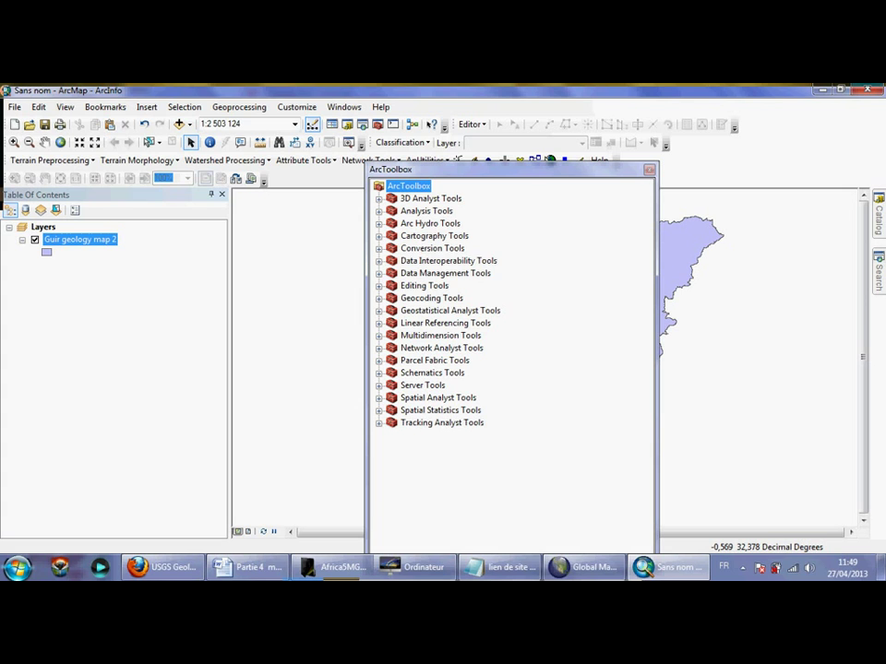
left_click(378, 248)
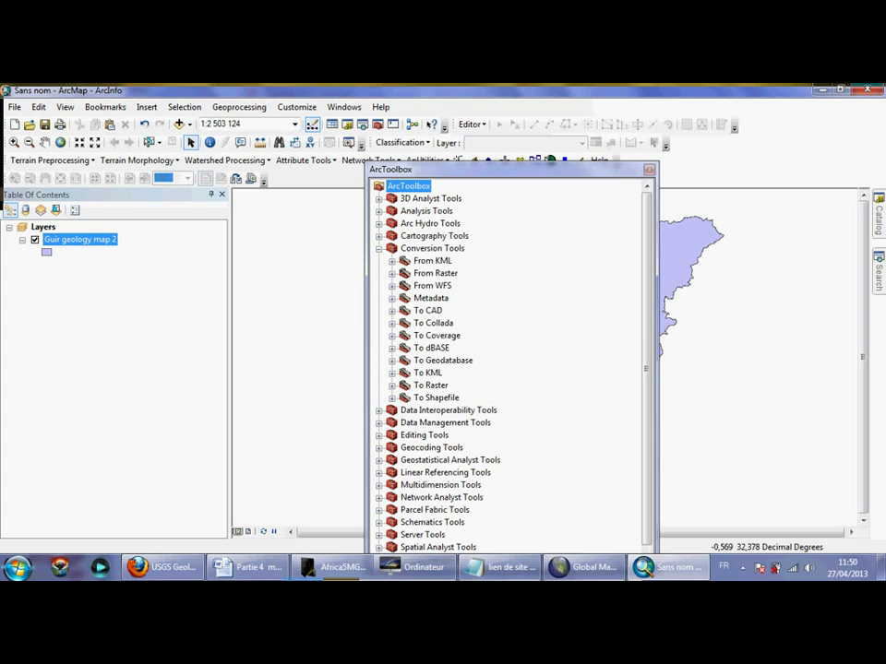
left_click(391, 385)
left_click(459, 461)
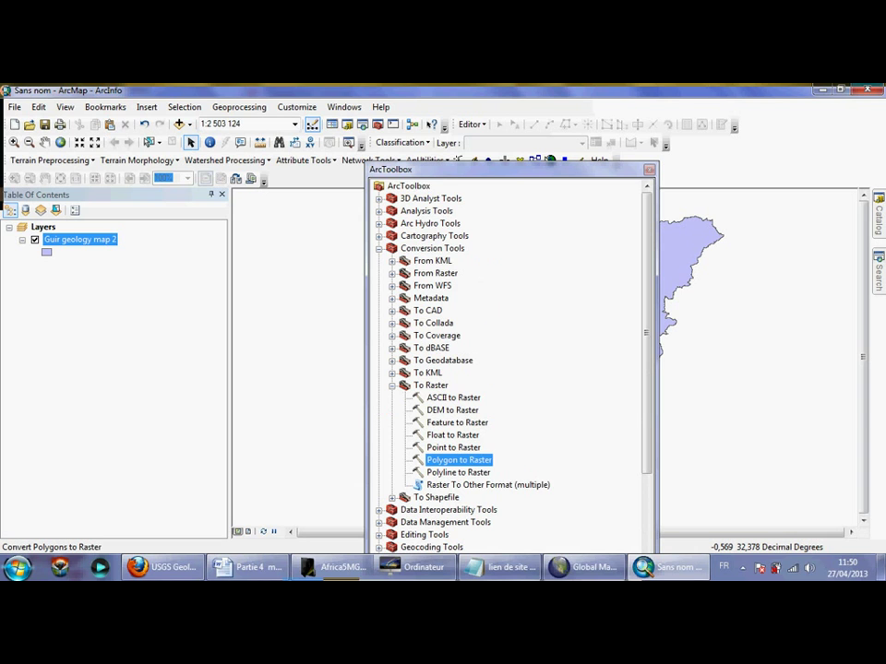
double_click(459, 460)
- Set the input features to Guir geology map 2 and the value field to GLG for the raster conversion
left_click(706, 176)
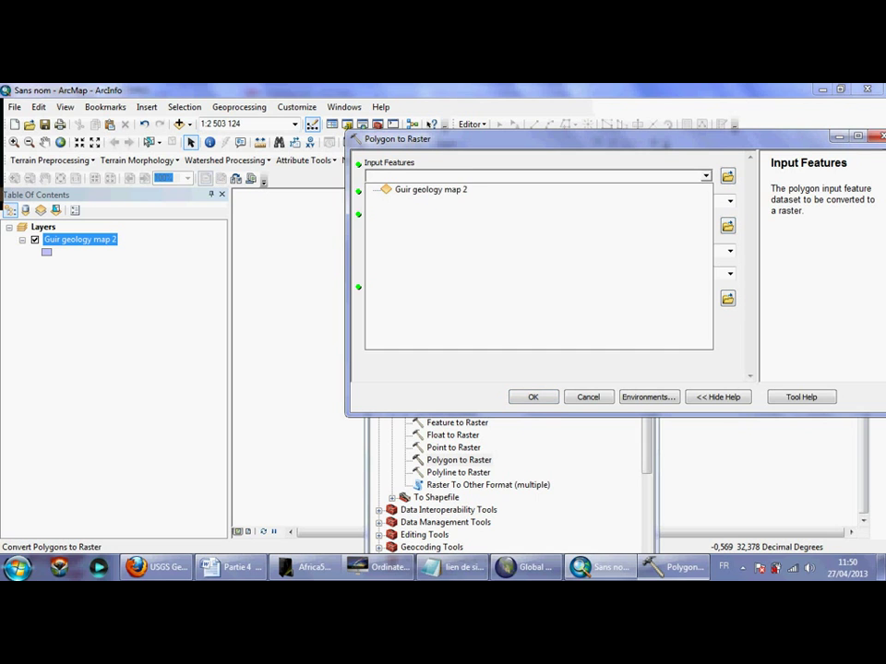
left_click(431, 189)
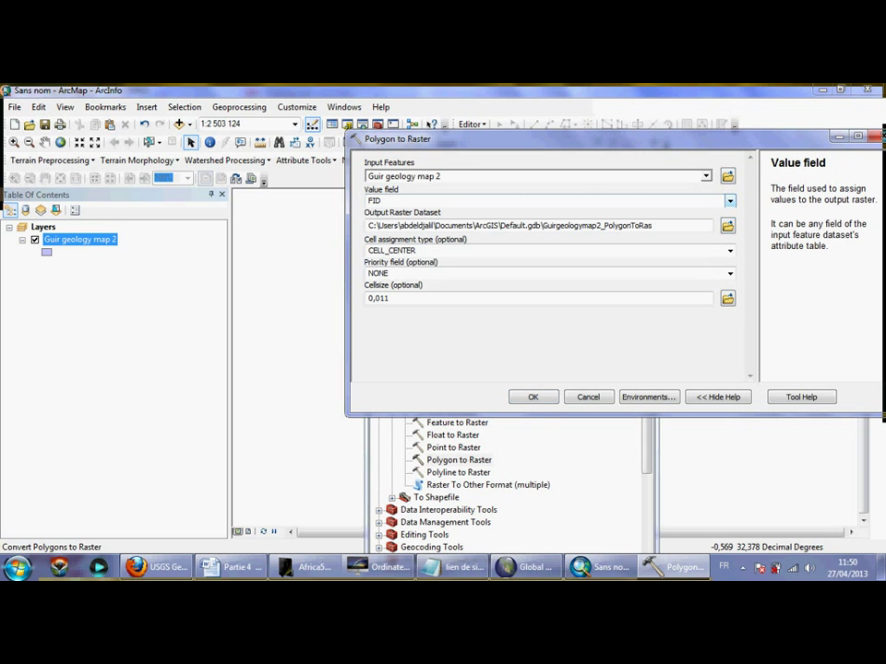
left_click(730, 201)
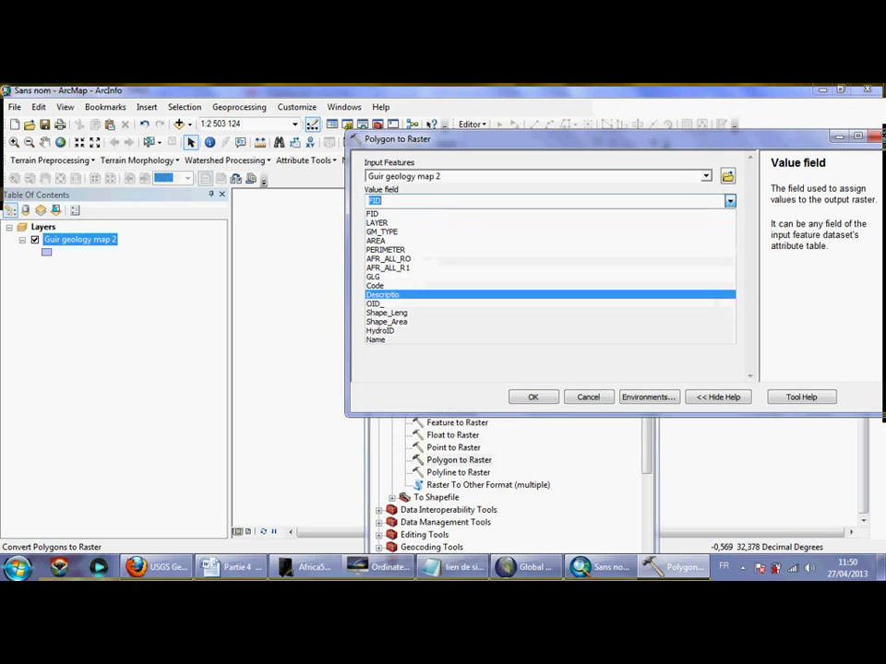
left_click(396, 277)
left_click_drag(554, 139, 455, 114)
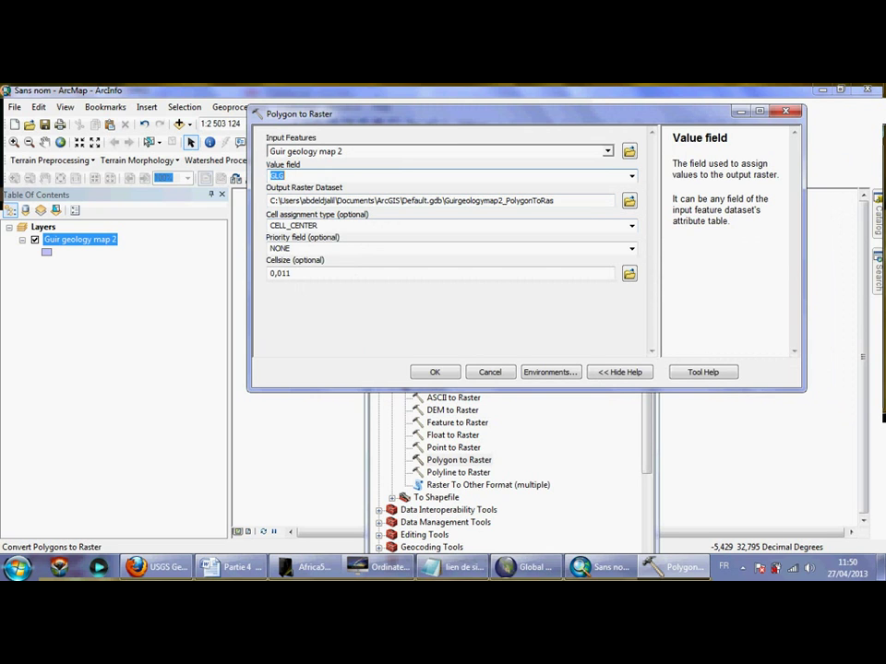
- Set the output cell size to 0,0005 and run the polygon to raster conversion
left_click(304, 274)
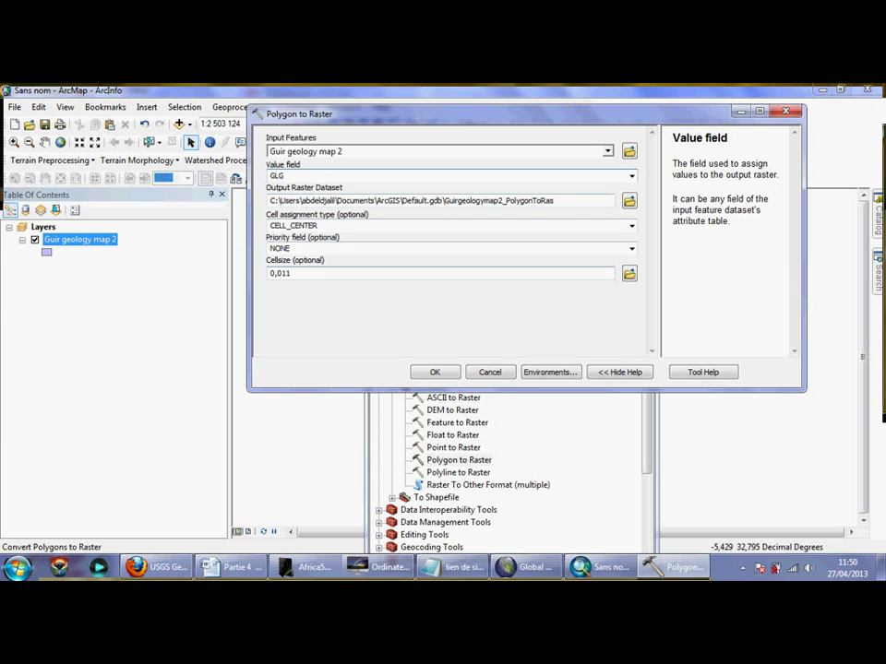
left_click(279, 273)
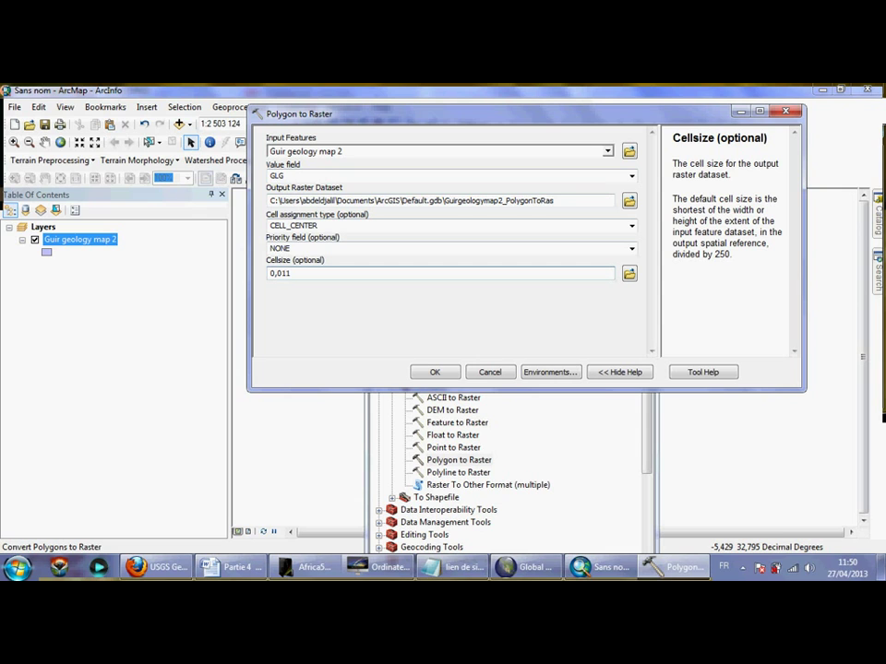
left_click_drag(293, 274, 268, 273)
left_click(292, 273)
left_click(286, 273)
left_click_drag(286, 273, 282, 273)
type("01")
type("0")
key("shift+Left")
type("5")
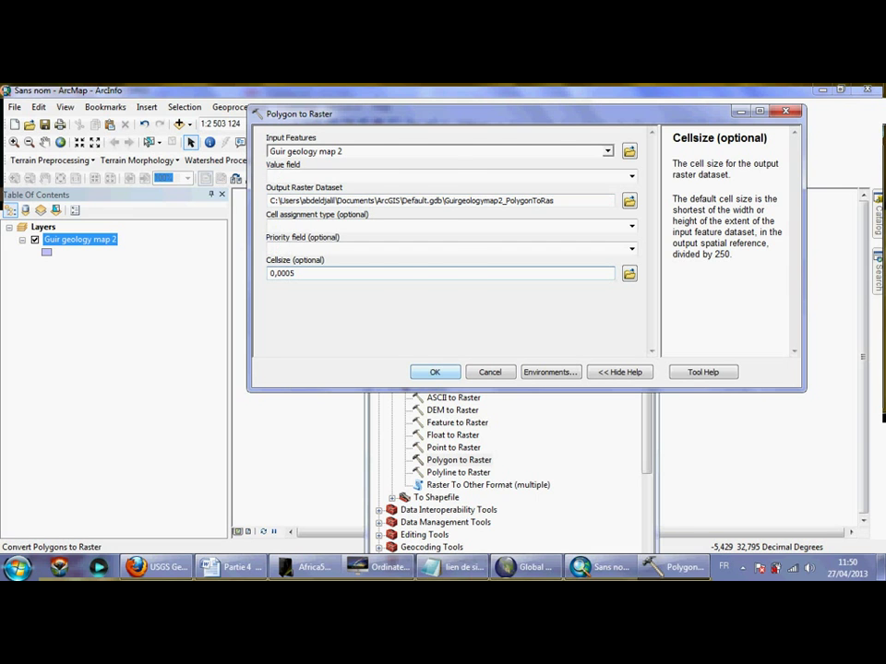
left_click(434, 372)
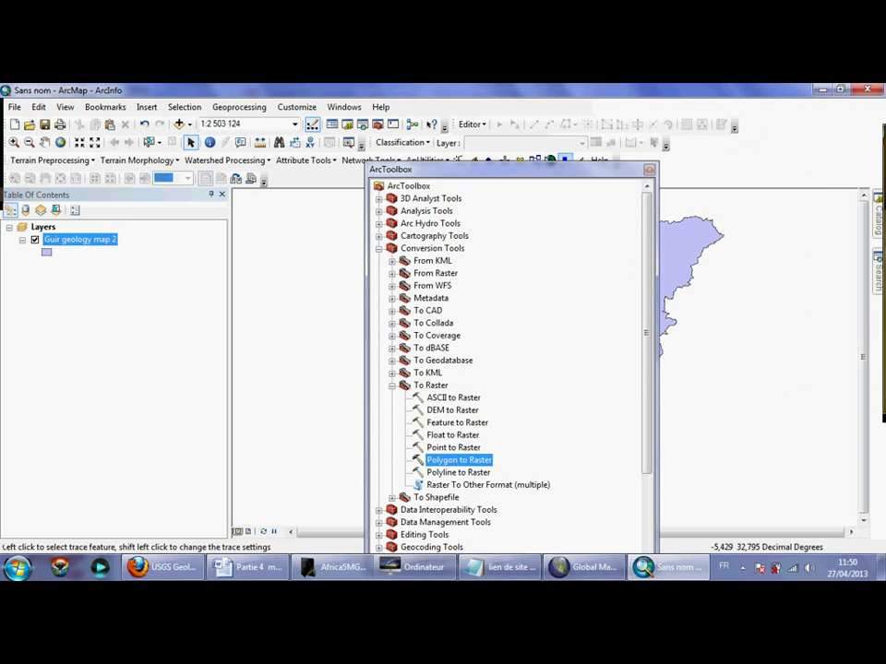
- Narrow the ArcToolbox window and move it beside the table of contents to uncover more of the map
left_click_drag(658, 369, 524, 369)
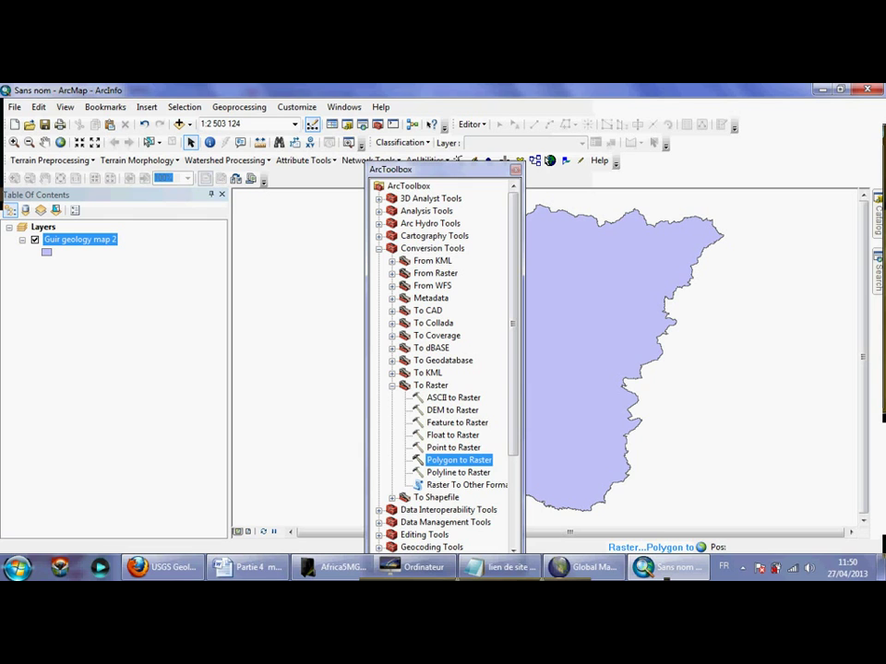
left_click_drag(433, 169, 314, 197)
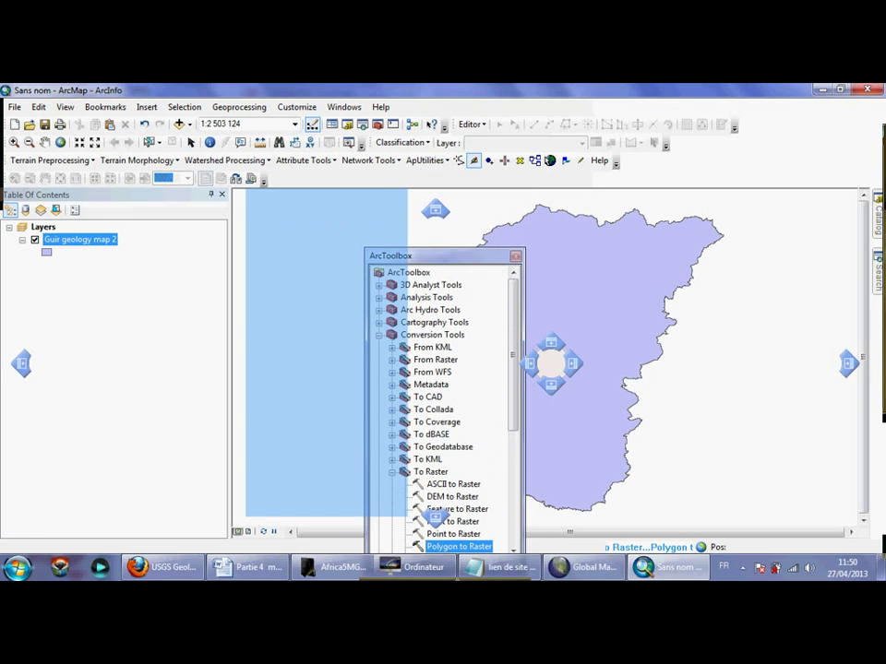
left_click_drag(532, 363, 531, 363)
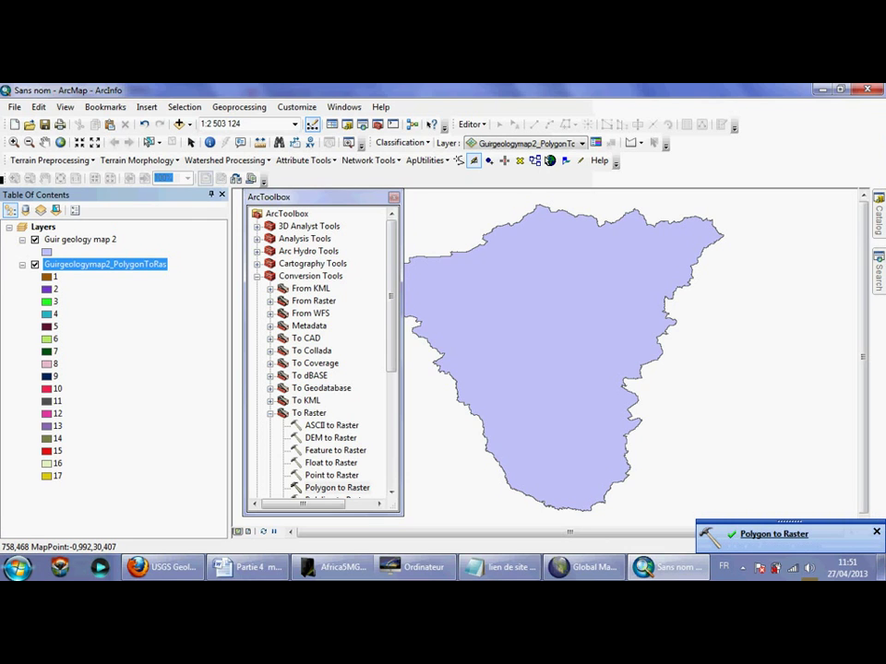
- Hide the Guir geology map 2 polygon layer and inspect the converted geology raster
left_click(35, 240)
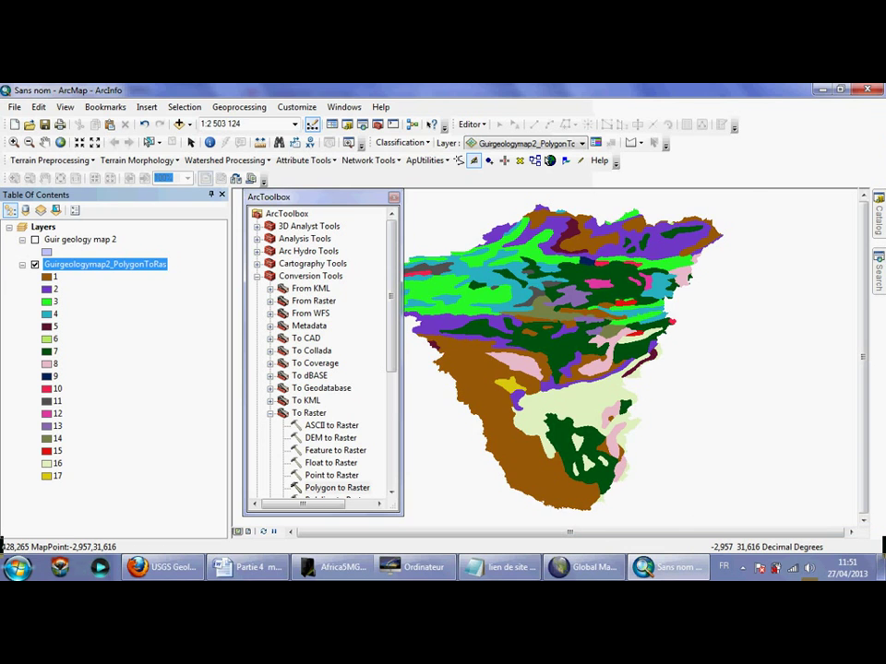
scroll(521, 343, "up", 1)
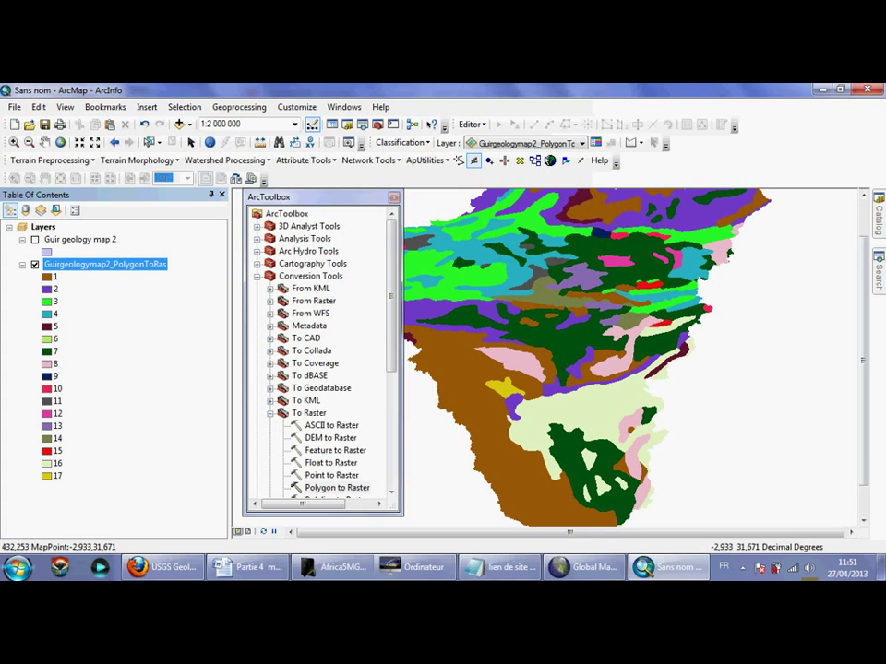
scroll(521, 343, "down", 1)
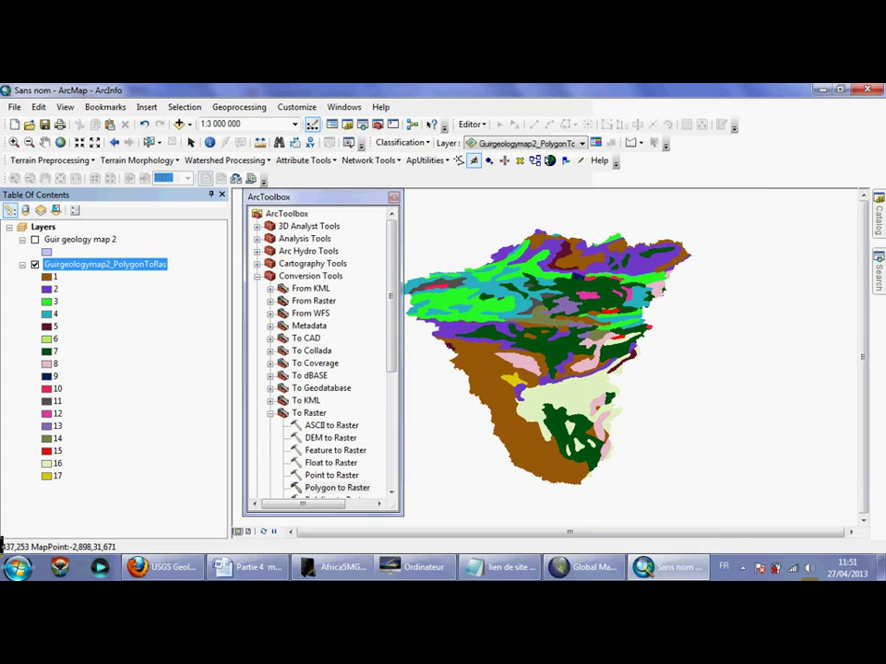
scroll(523, 342, "up", 1)
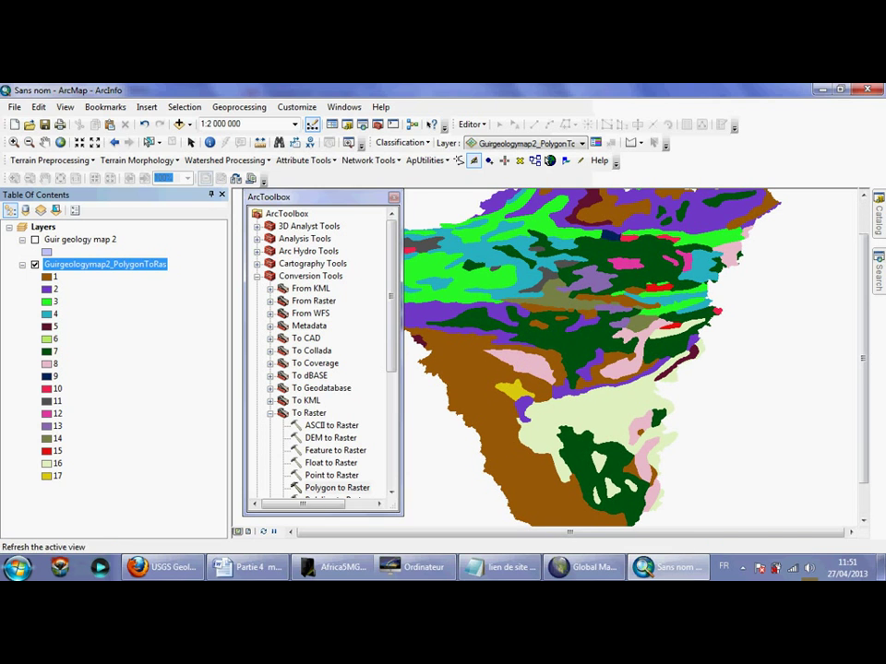
- Separate ArcToolbox from the table of contents so that the table of contents is docked alone and ArcToolbox floats over the map
left_click_drag(347, 197, 251, 216)
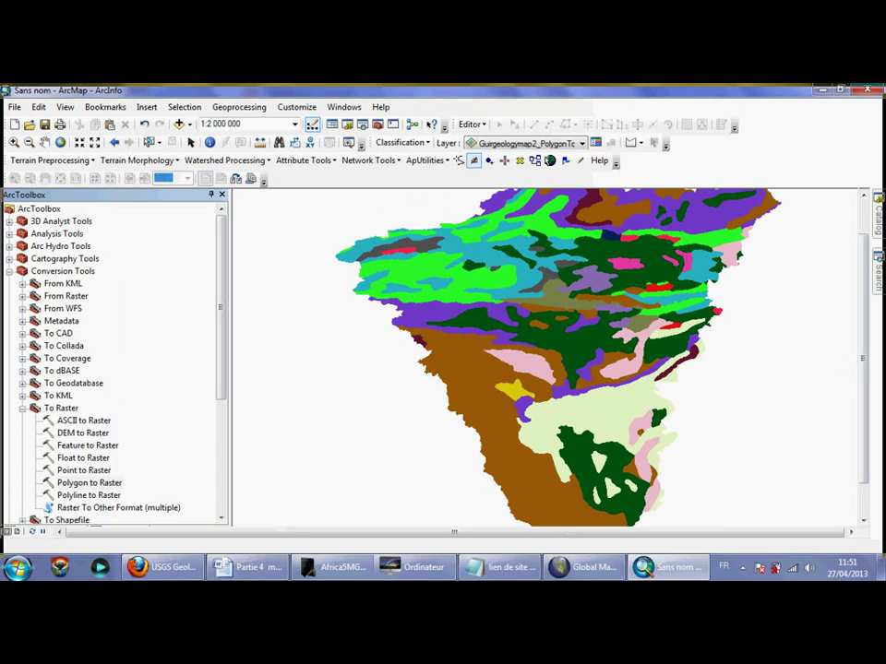
left_click_drag(173, 215, 282, 198)
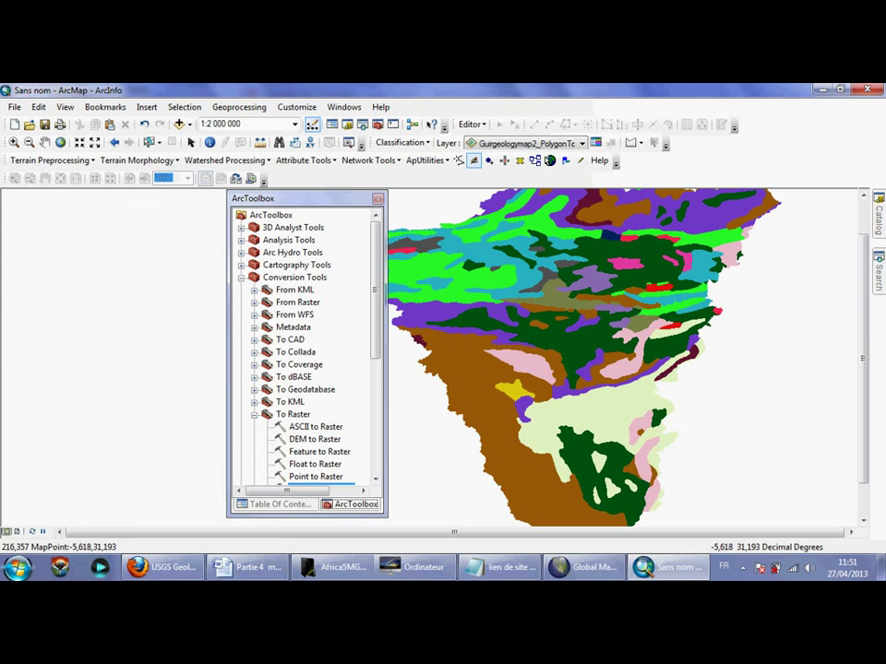
middle_click(197, 417)
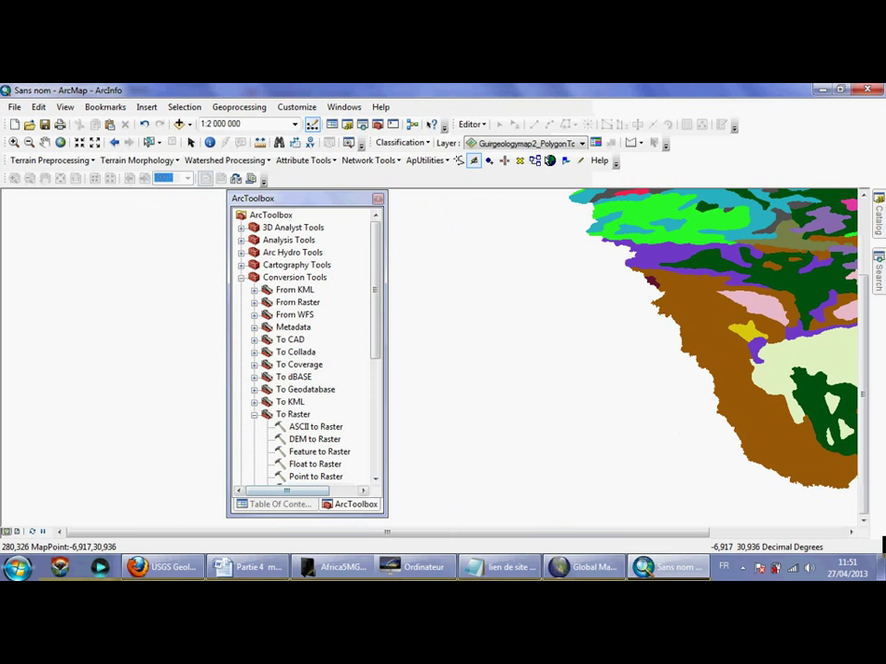
left_click(277, 504)
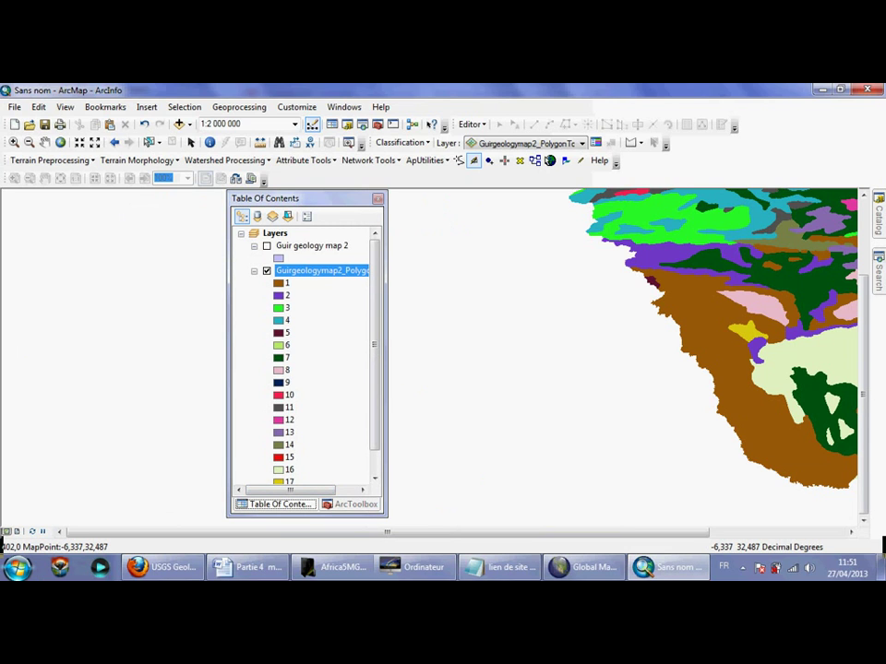
left_click_drag(267, 198, 36, 190)
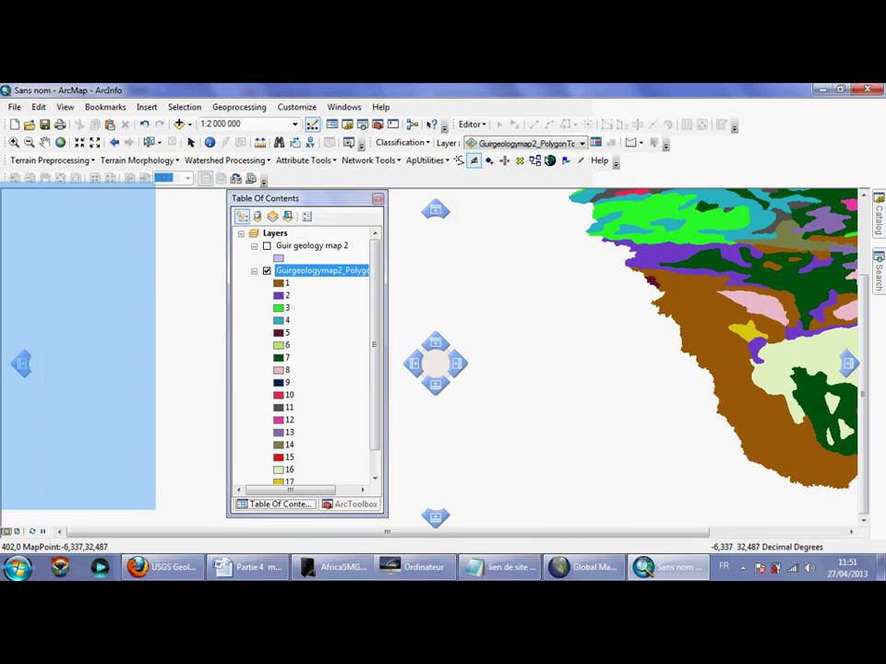
left_click_drag(22, 364, 22, 363)
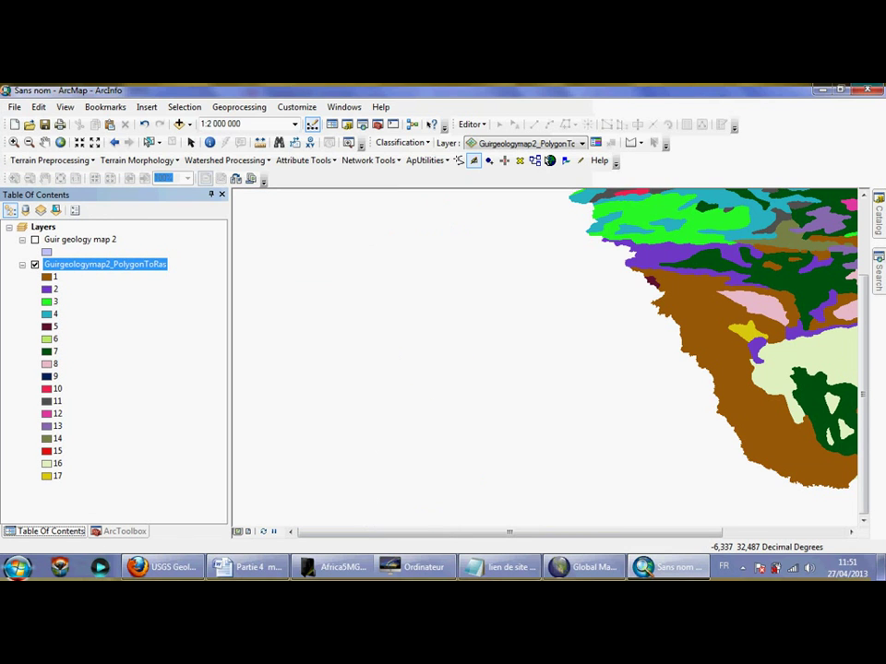
left_click_drag(122, 531, 212, 401)
left_click_drag(166, 100, 246, 197)
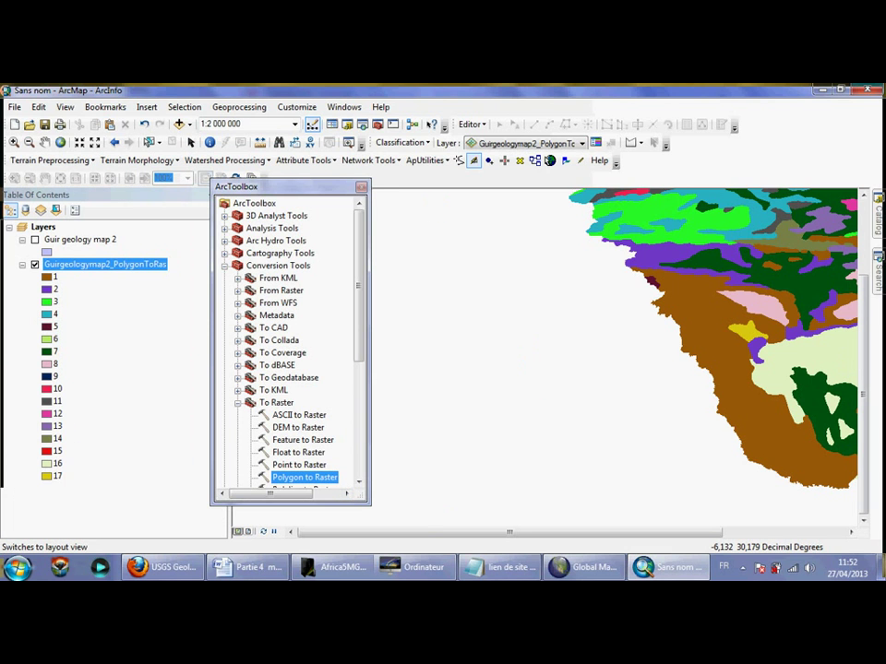
left_click_drag(247, 187, 402, 218)
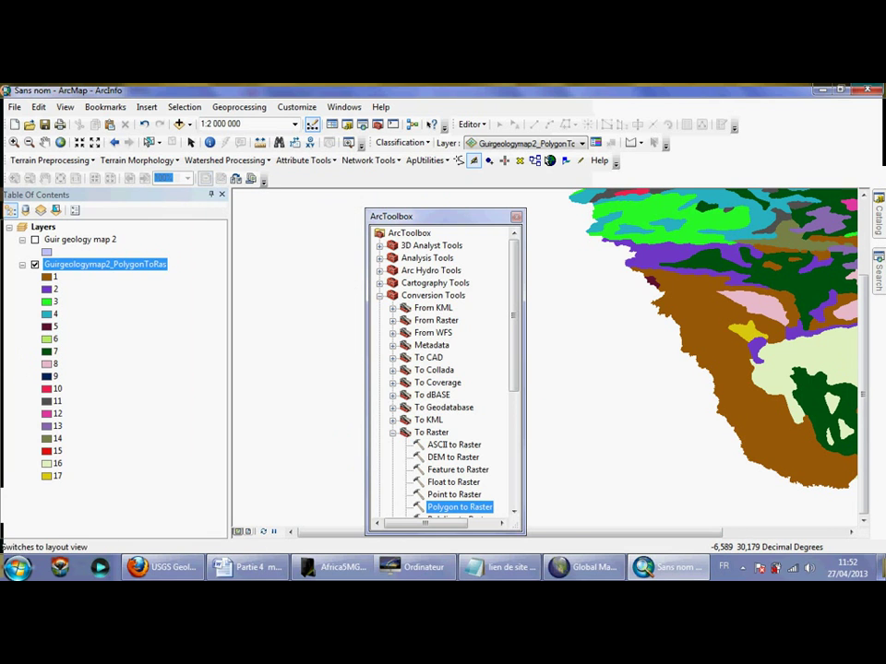
- Switch to layout view, move ArcToolbox clear of the page and zoom the data frame to the raster's full extent
left_click(248, 532)
left_click_drag(464, 217, 314, 226)
right_click(513, 292)
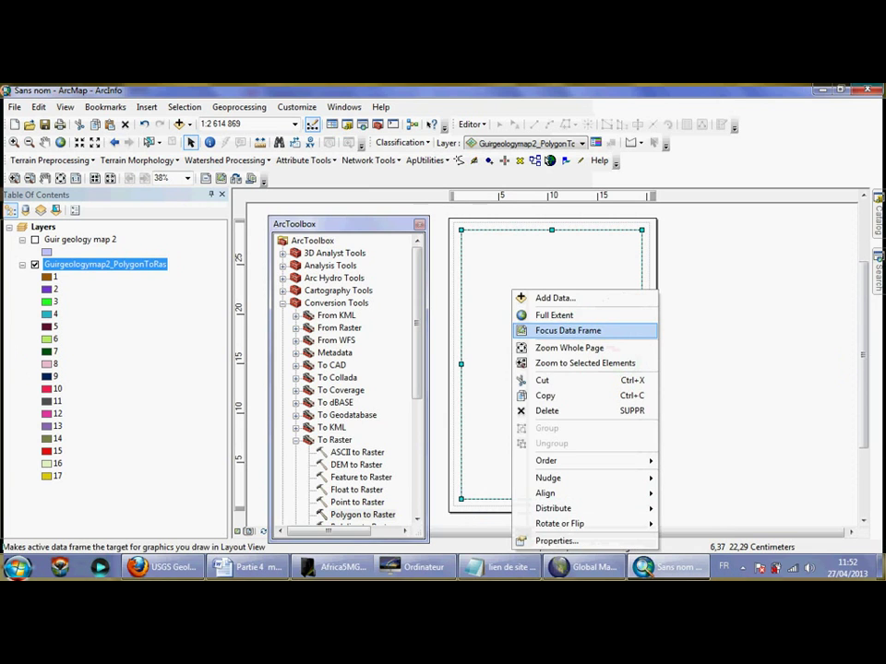
left_click(553, 315)
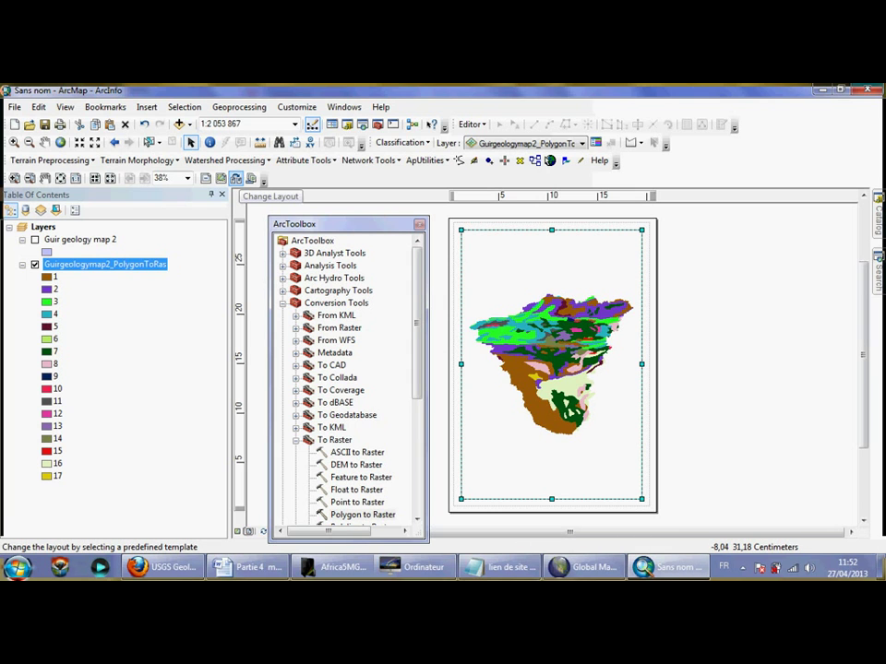
- Change the layout to the ARCH E Landscape template and move ArcToolbox away from the table of contents to the map's opposite edge
left_click(236, 178)
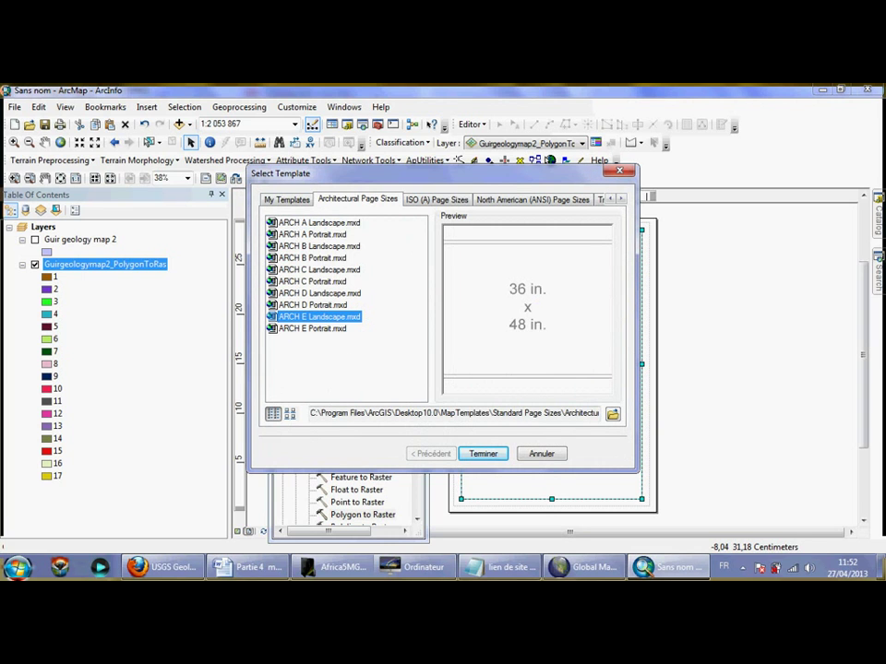
left_click_drag(425, 174, 390, 130)
left_click(449, 411)
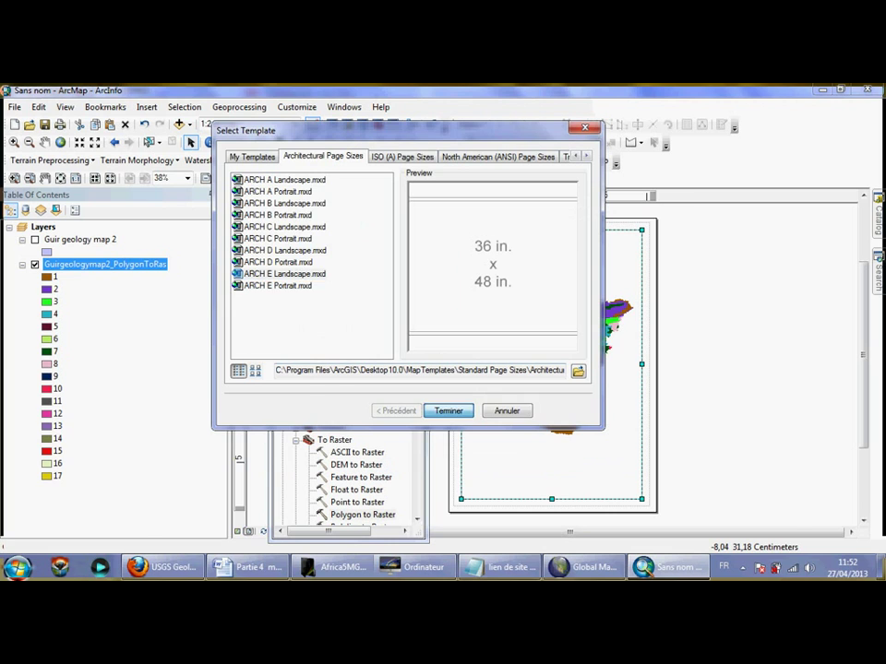
key("Return")
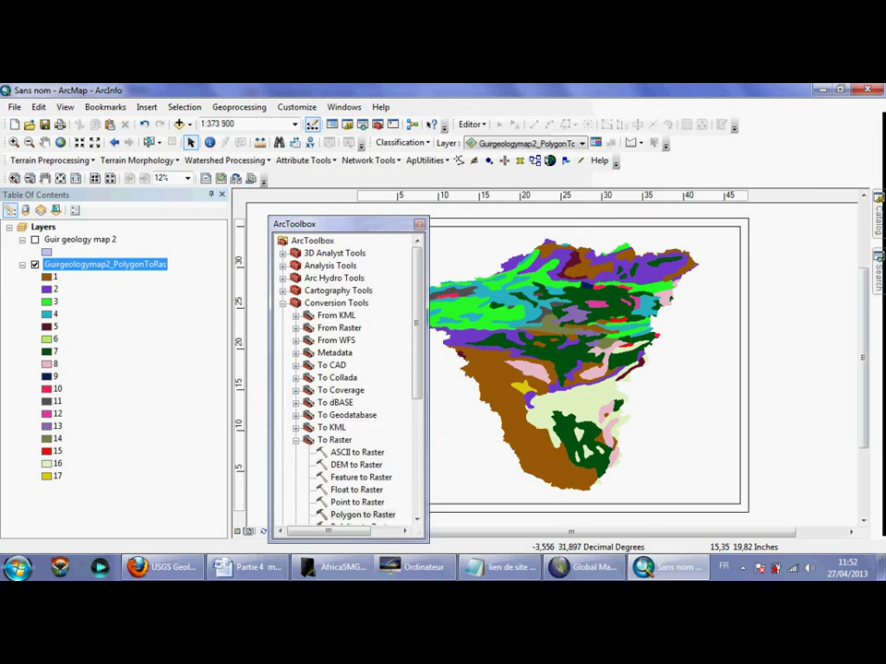
left_click_drag(338, 225, 715, 224)
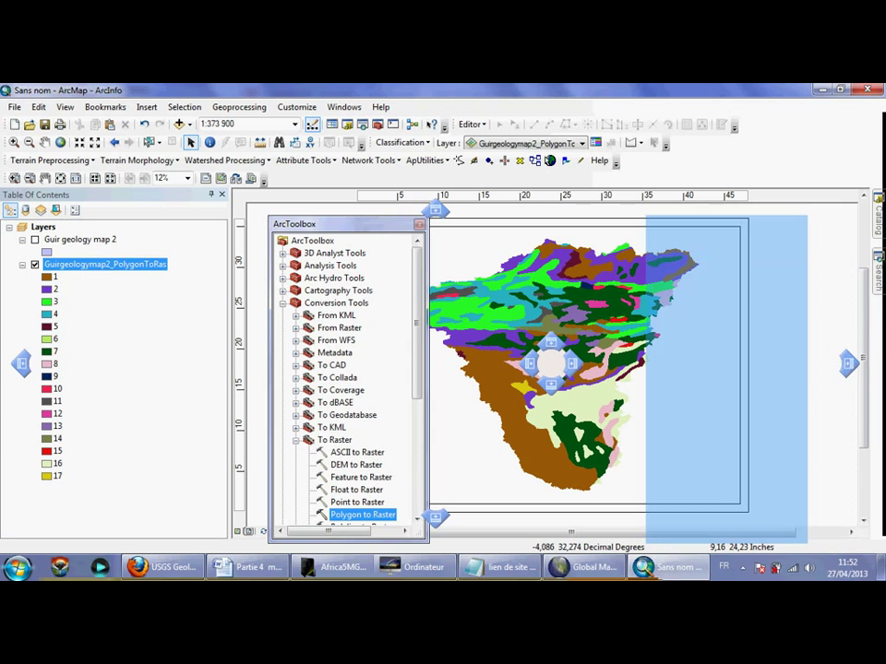
left_click_drag(572, 363, 572, 364)
- Start a new graticule with labels for the Layers data frame, with parallels and meridians every 1 degree
left_click(44, 227)
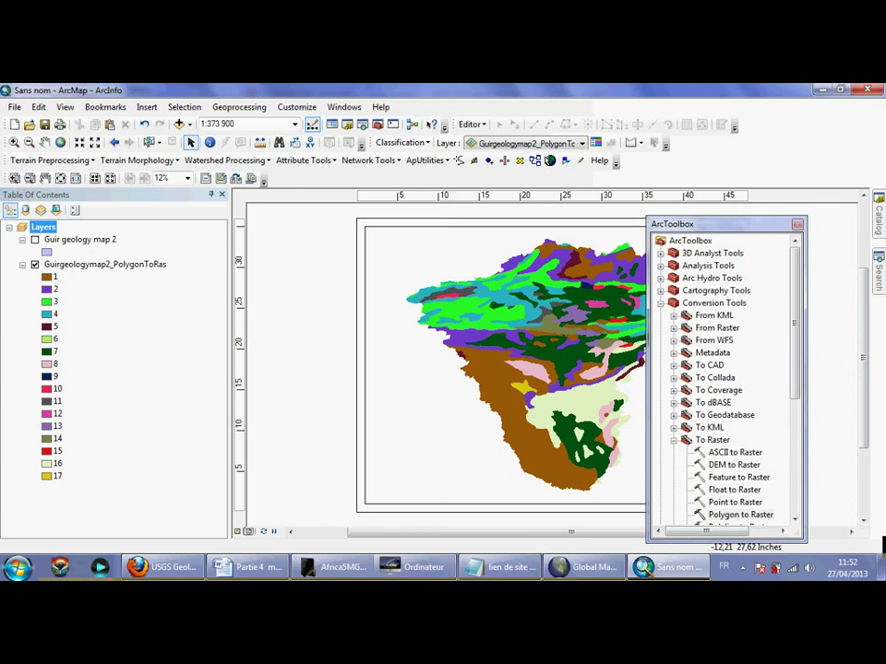
double_click(43, 227)
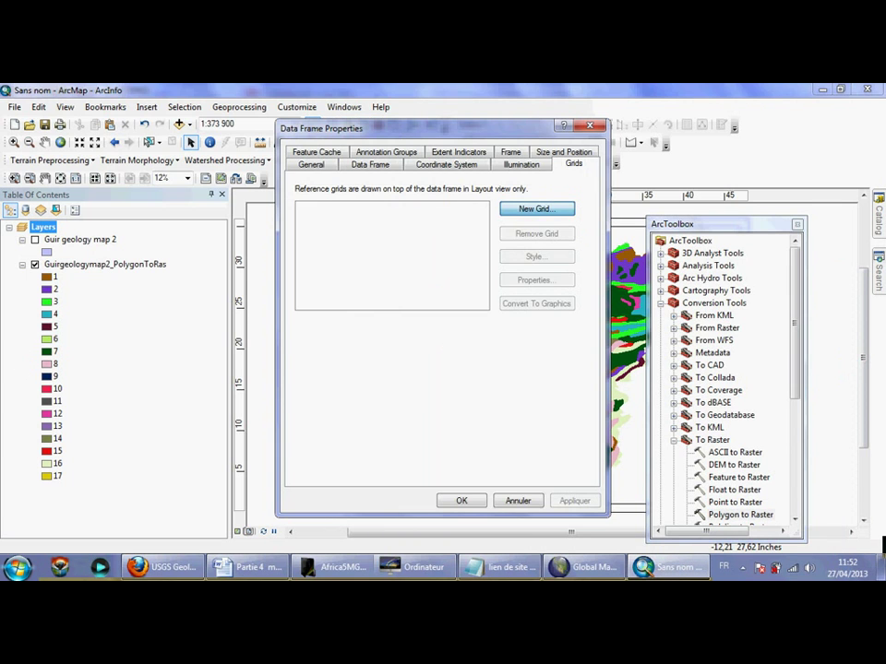
left_click(535, 209)
left_click(539, 443)
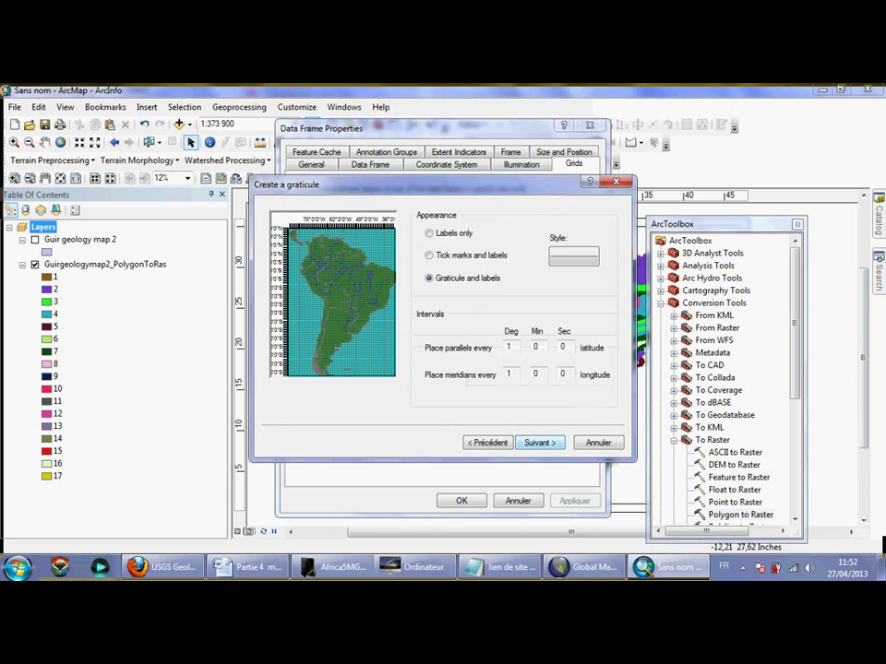
key("Return")
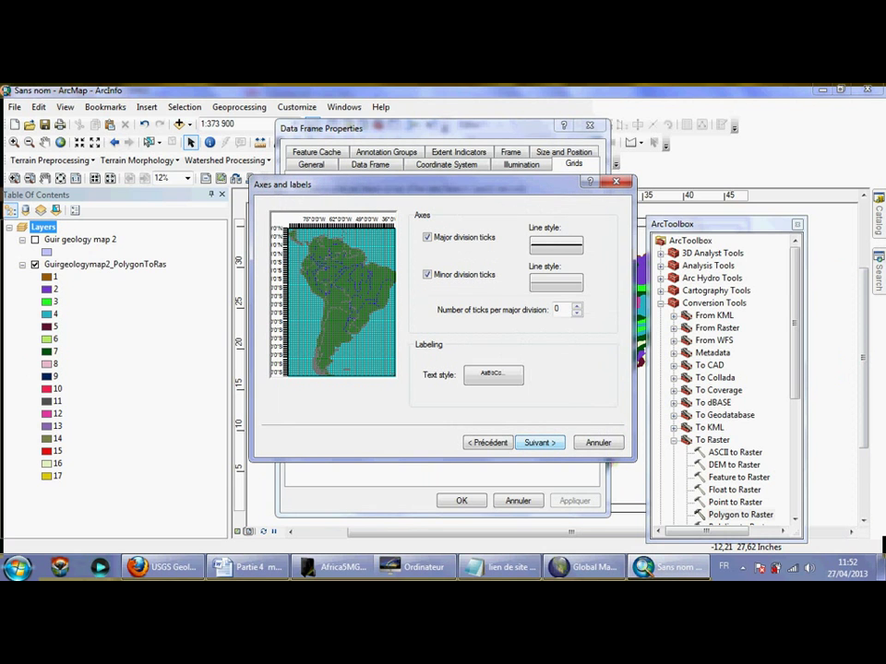
- Set the graticule's label text size to 72 and finish creating the graticule with a simple border
left_click(492, 375)
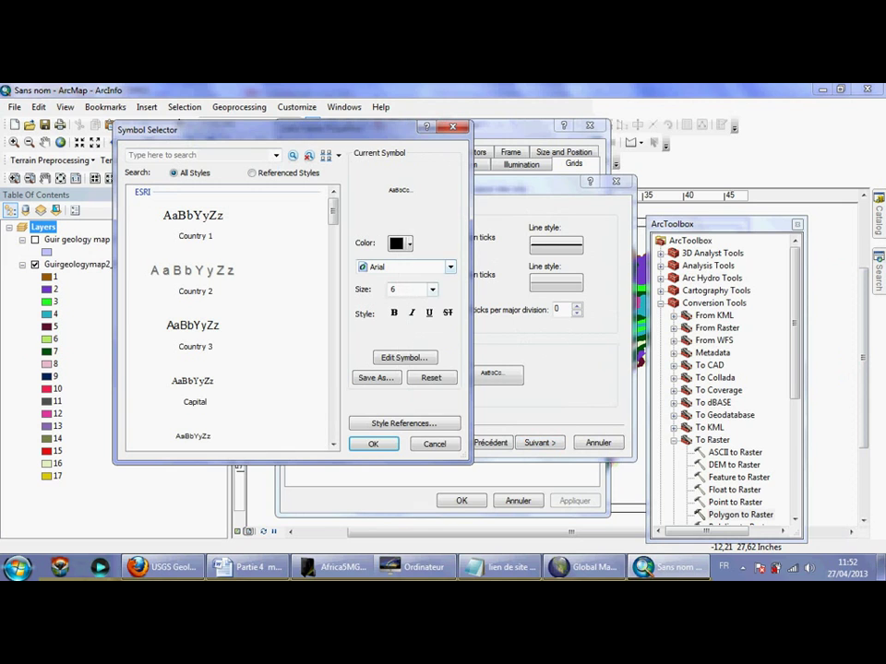
left_click(432, 290)
left_click_drag(433, 326, 433, 354)
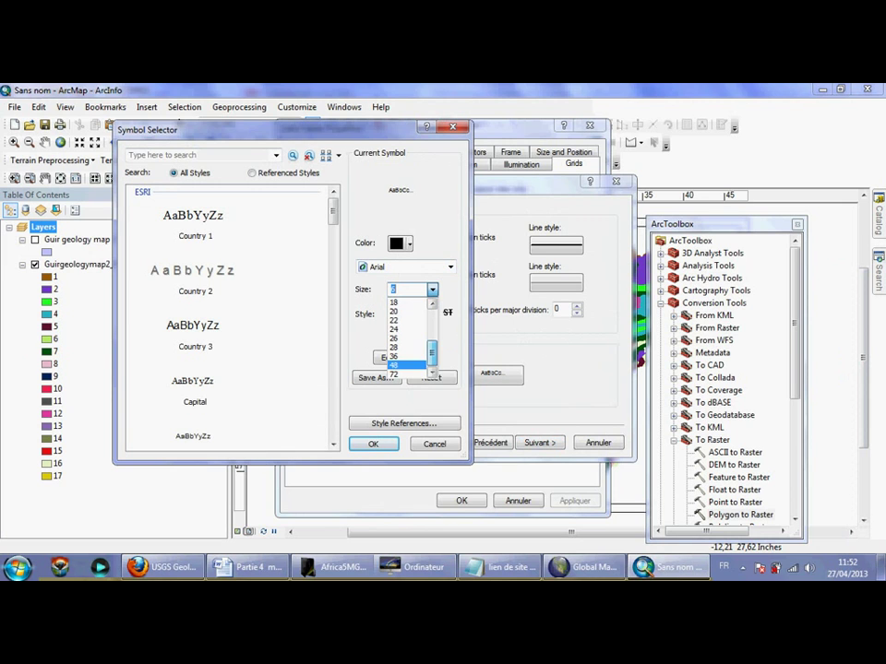
left_click(396, 364)
left_click(431, 290)
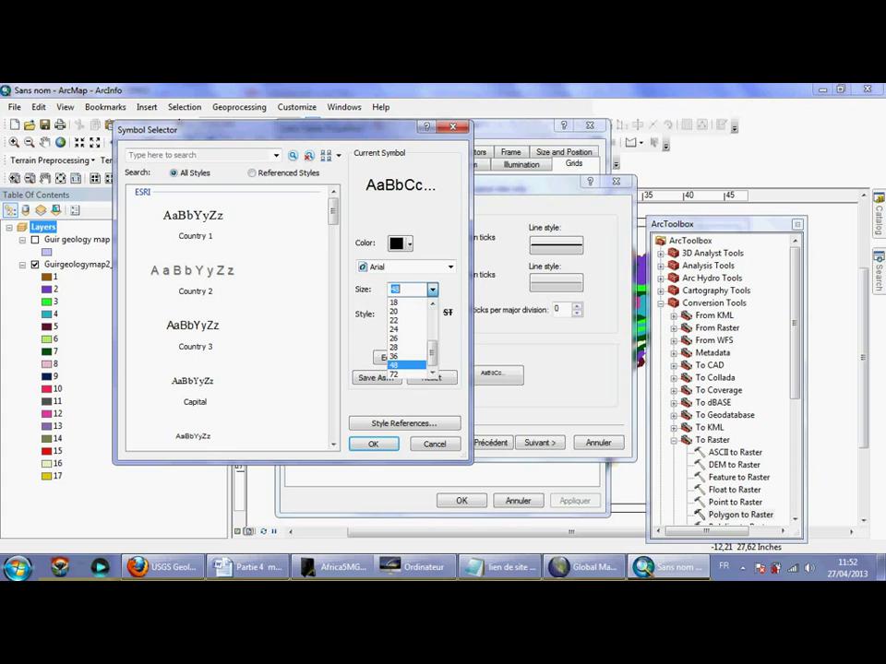
left_click(395, 375)
left_click(374, 444)
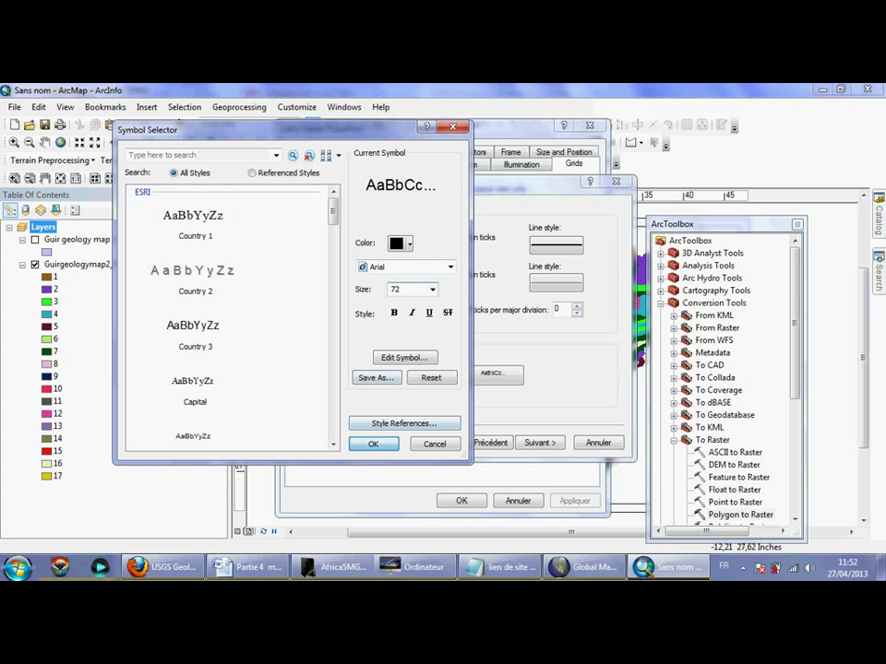
key("Return")
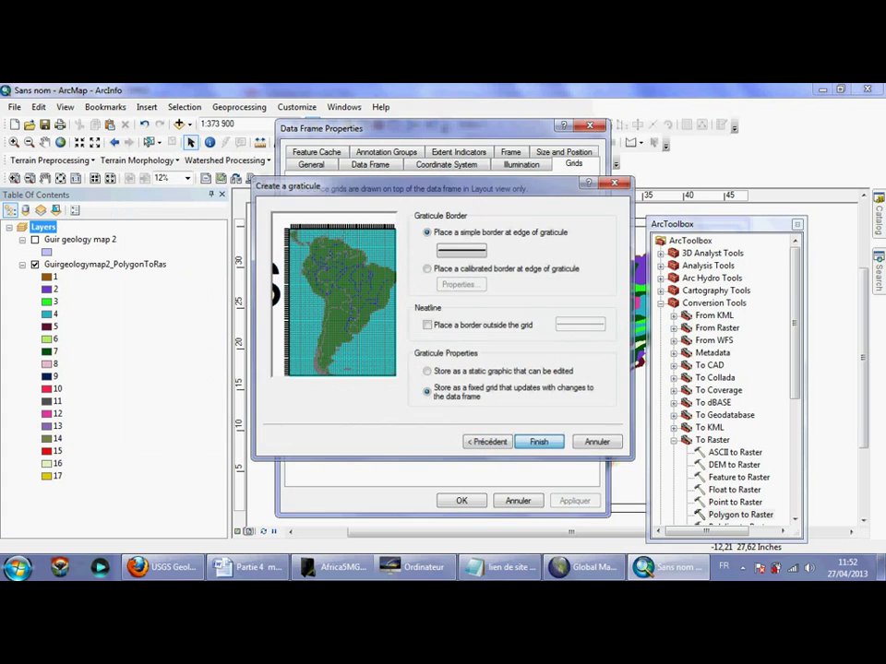
key("Return")
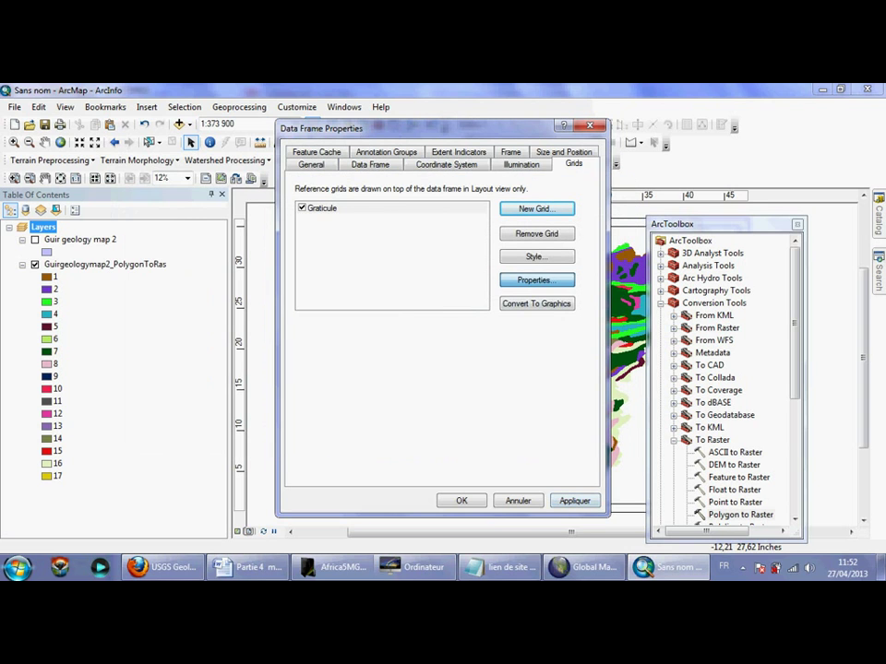
- In the graticule's reference system properties, choose to show it as a grid of lines
left_click(536, 280)
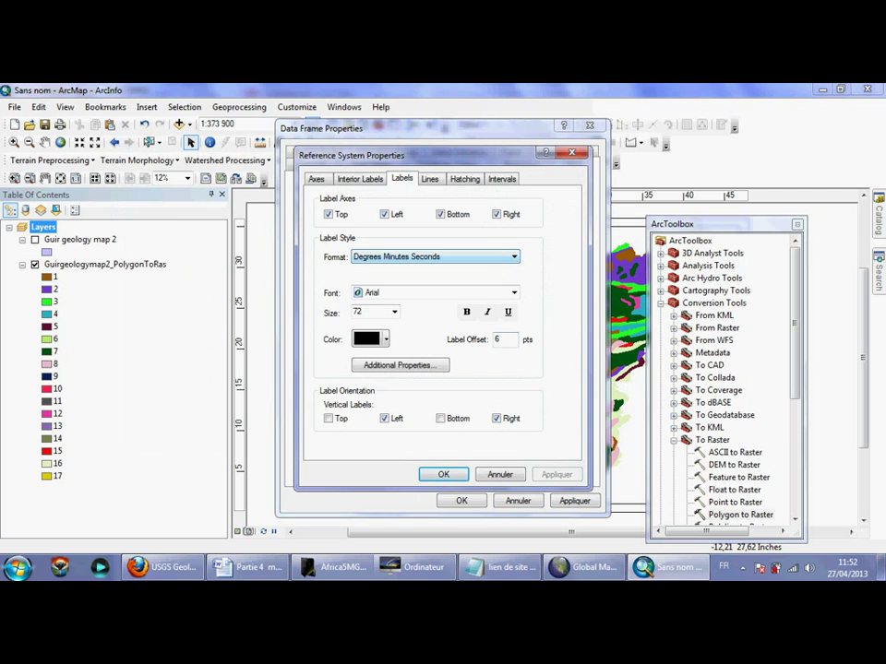
left_click(464, 179)
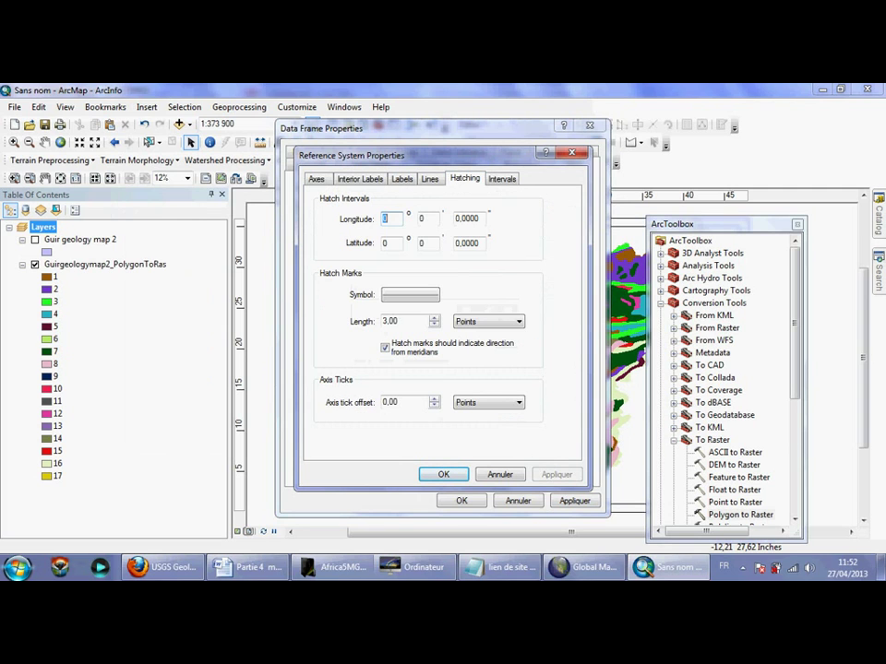
left_click(502, 179)
left_click(430, 179)
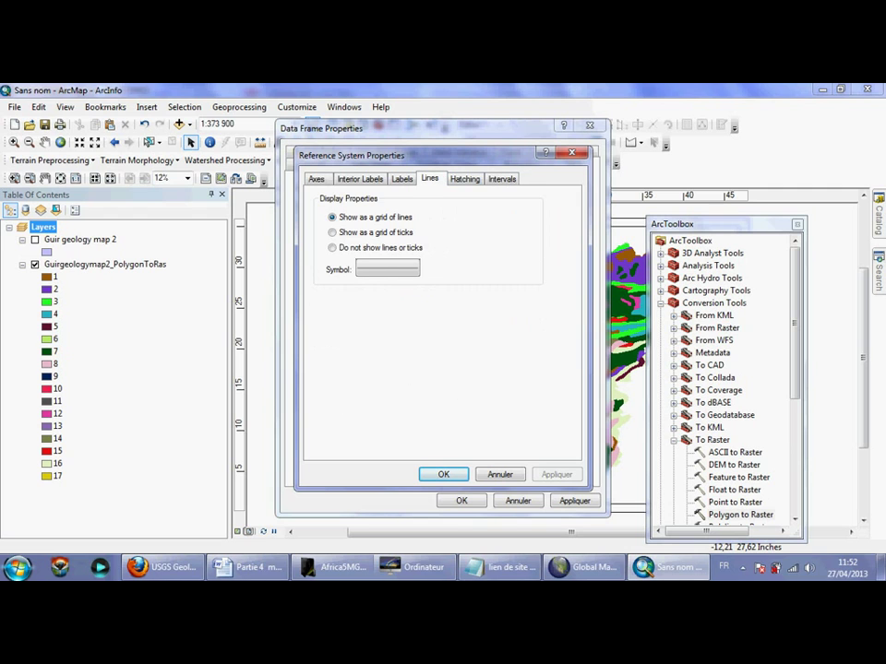
left_click(333, 248)
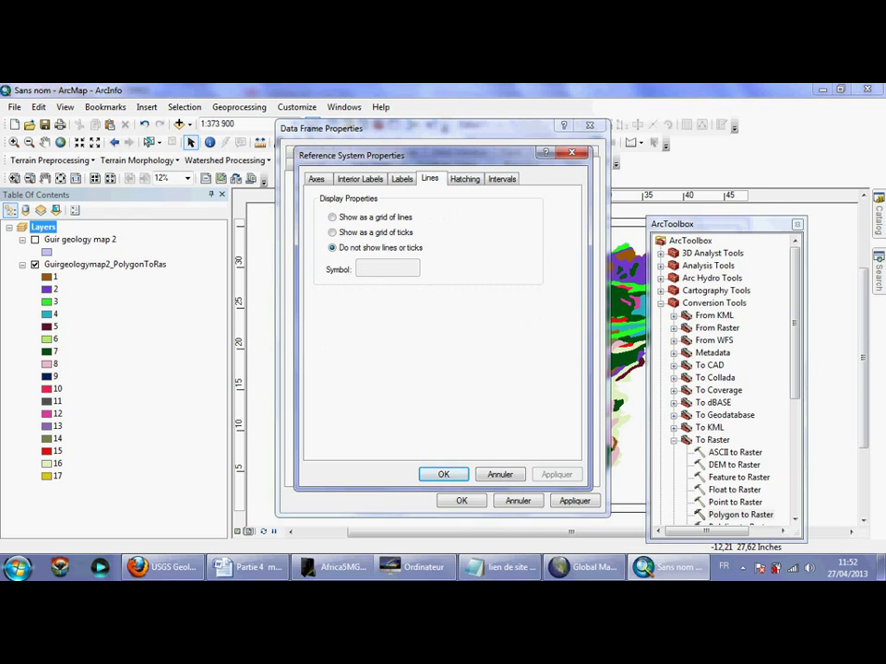
left_click(333, 218)
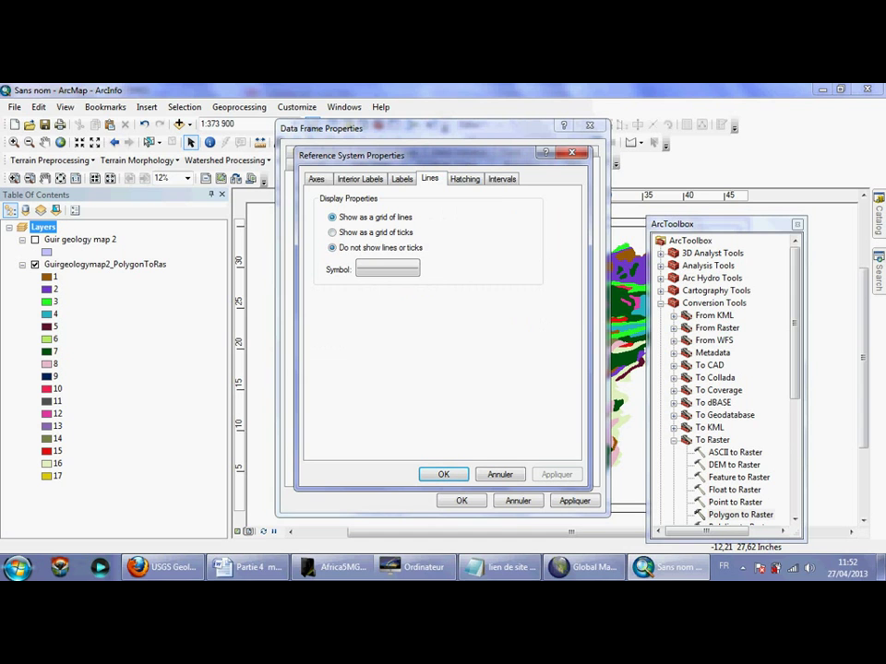
- Make the graticule lines black with a width of 4 and apply the change to the data frame
left_click(388, 268)
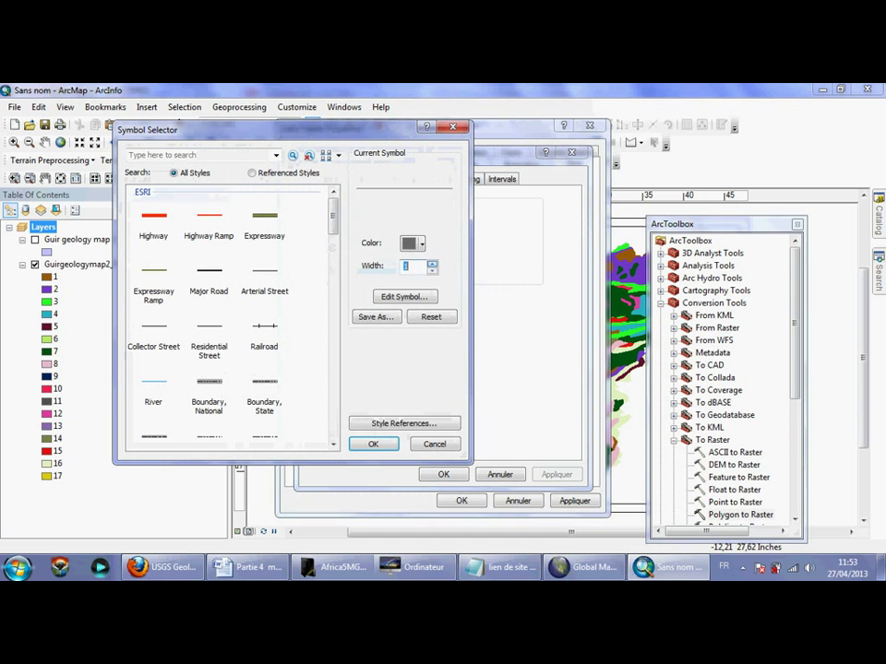
left_click(414, 243)
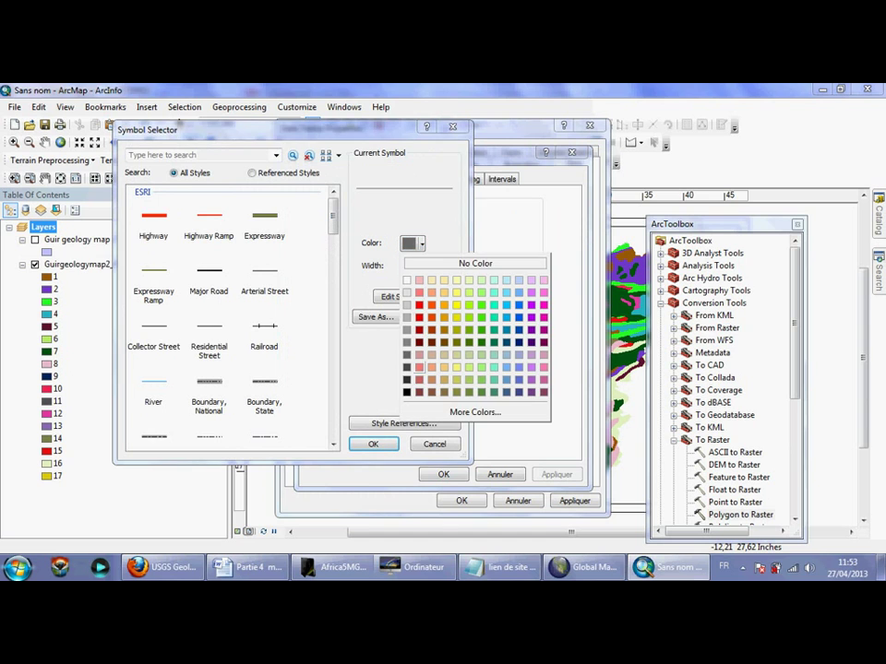
left_click(407, 393)
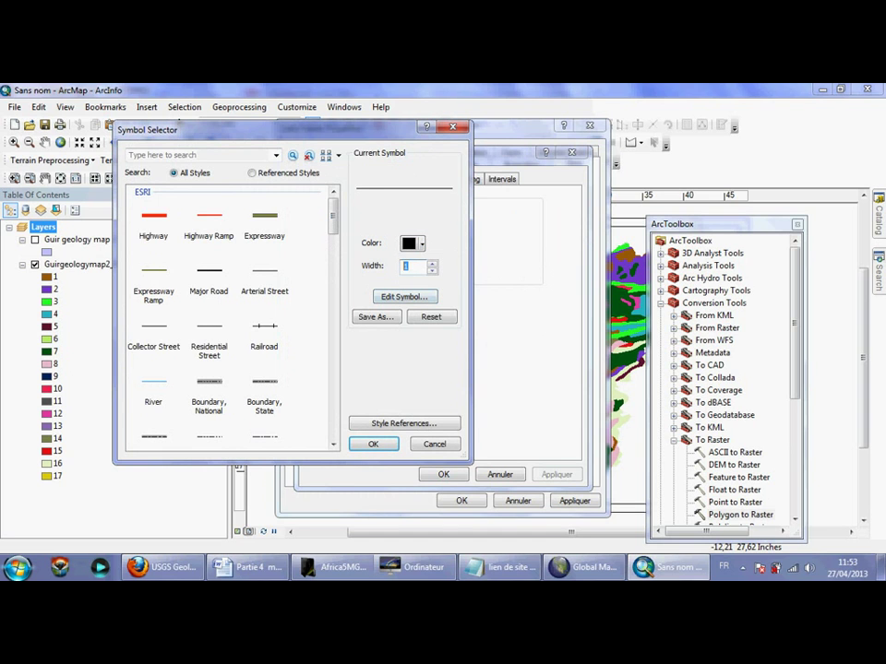
type("4")
left_click(373, 445)
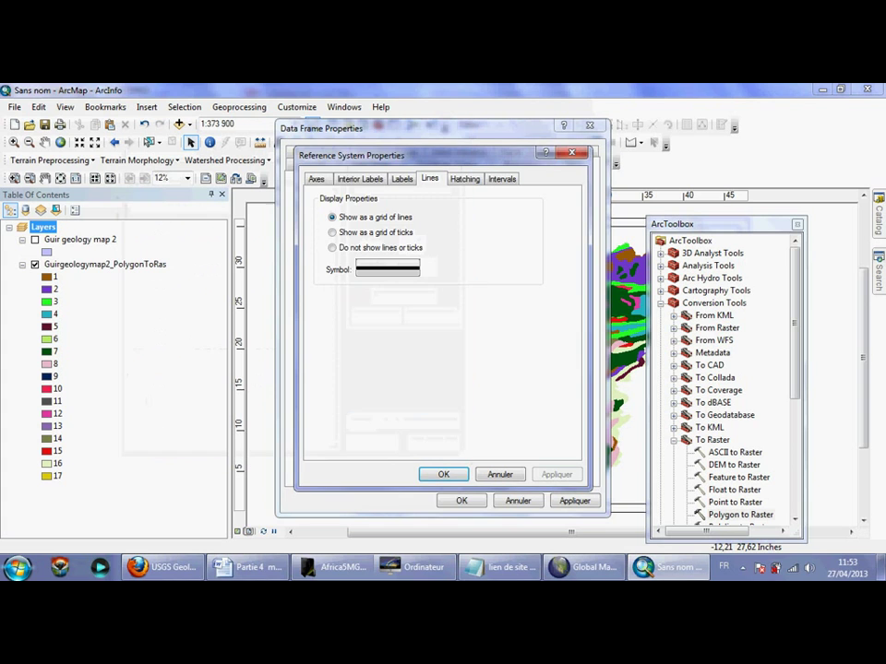
key("Return")
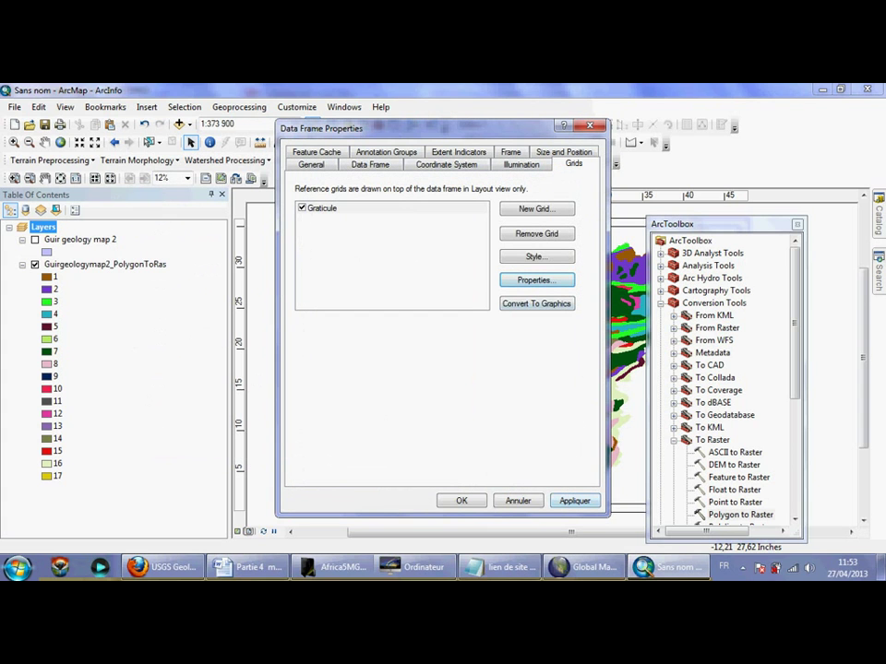
left_click(574, 501)
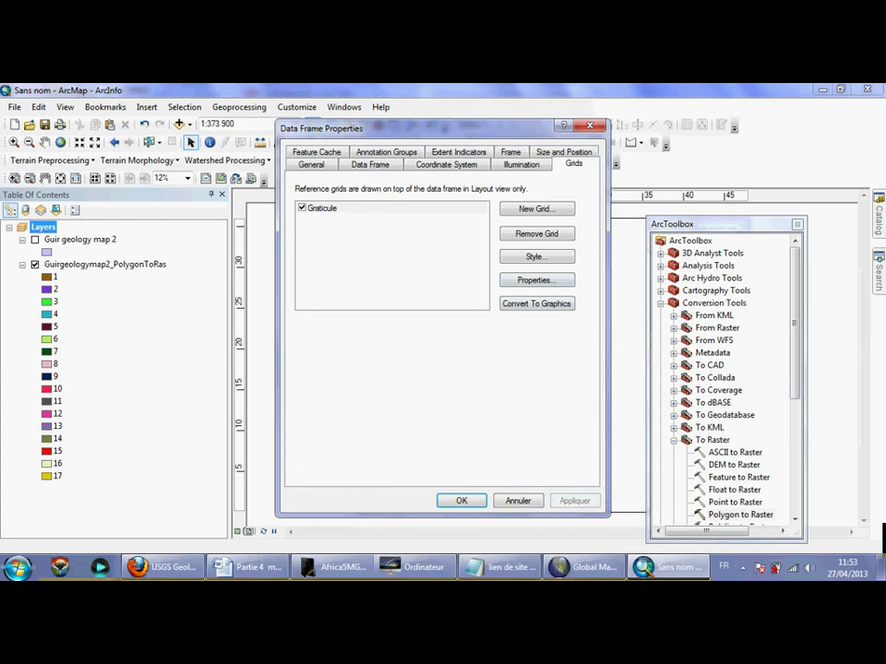
- Accept the graticule settings for the data frame and move the ArcToolbox window away from the map
left_click_drag(429, 128, 188, 127)
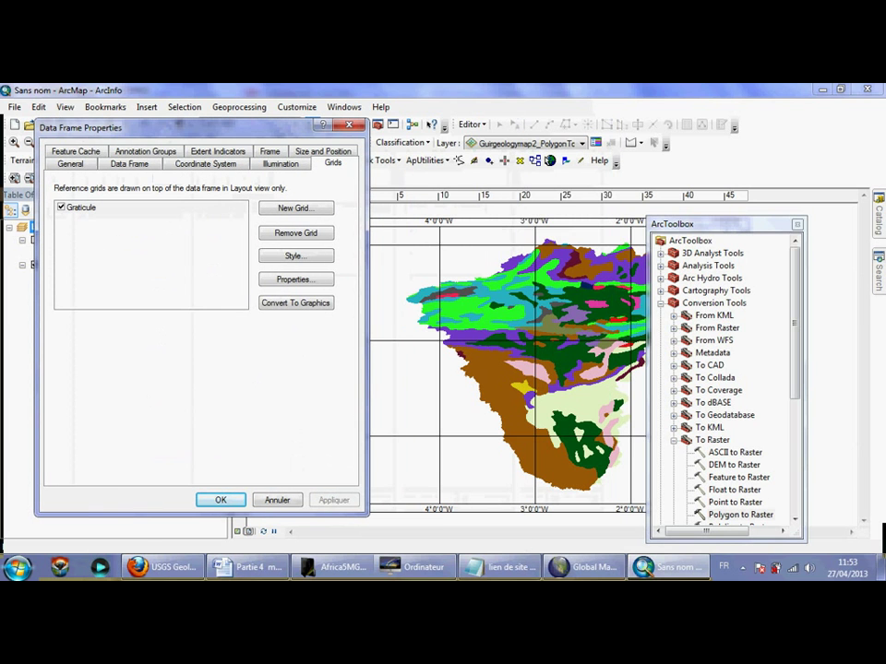
key("Return")
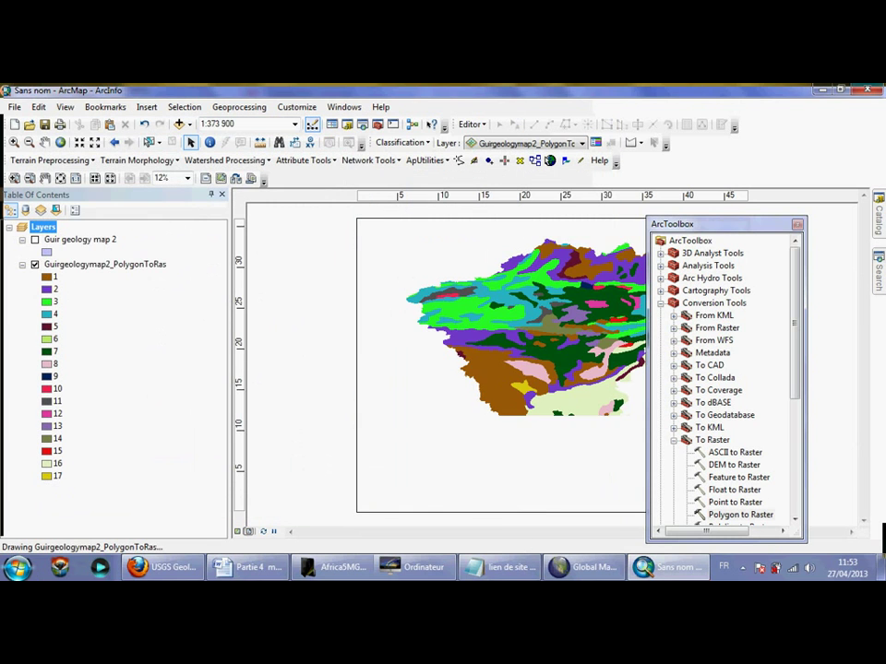
mouse_move(691, 224)
left_mouse_down()
mouse_move(774, 239)
mouse_move(697, 223)
left_mouse_up()
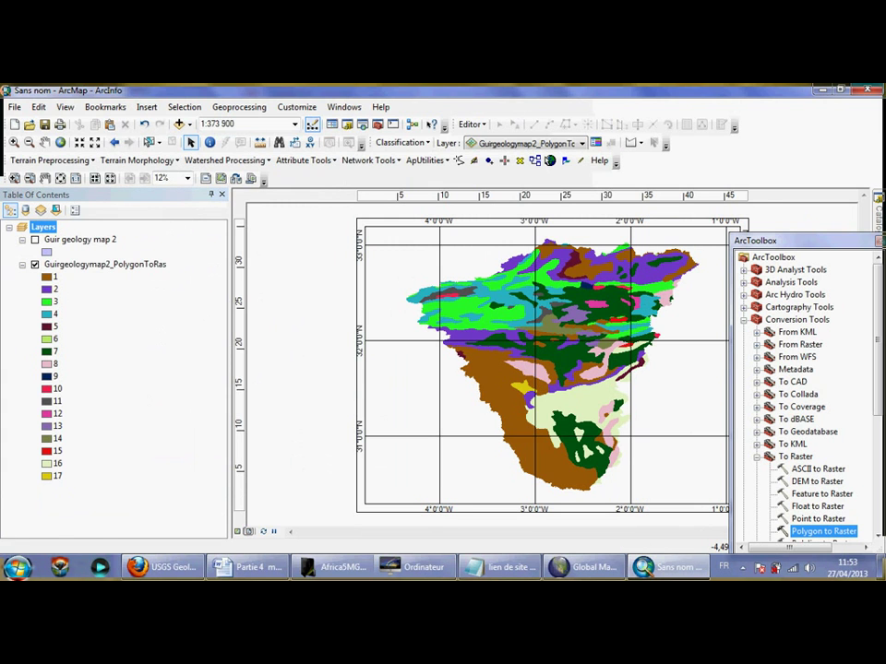
- Start a one-column legend for the Guirgeologymap2_PolygonToRas layer, titled Legend, with the title size set to 36
left_click(147, 107)
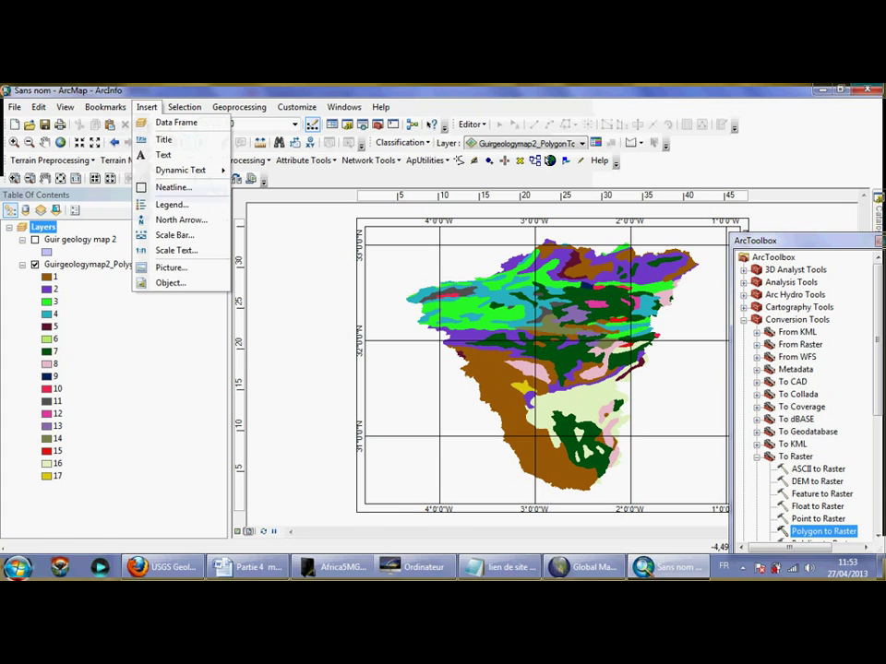
left_click(171, 204)
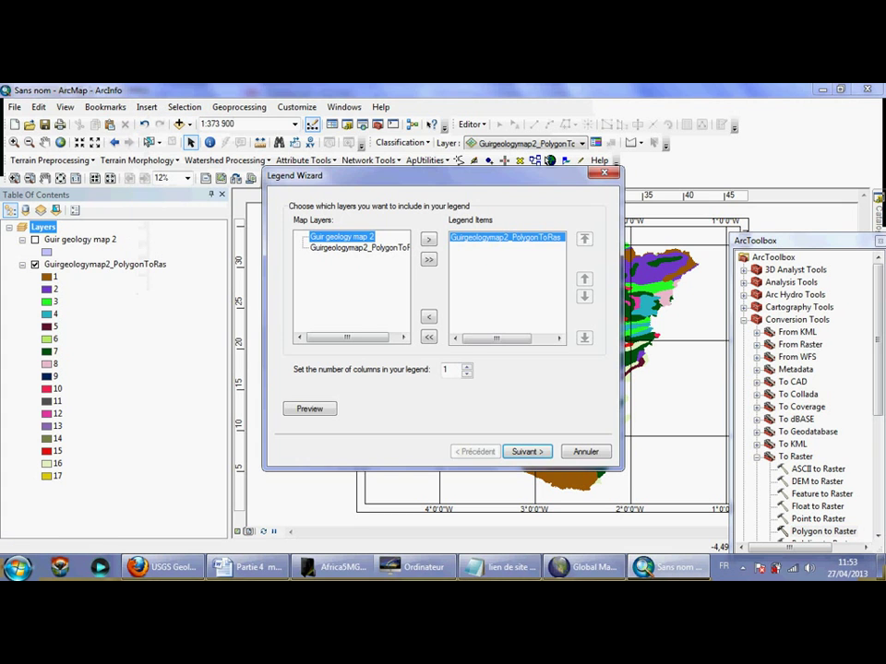
left_click(527, 452)
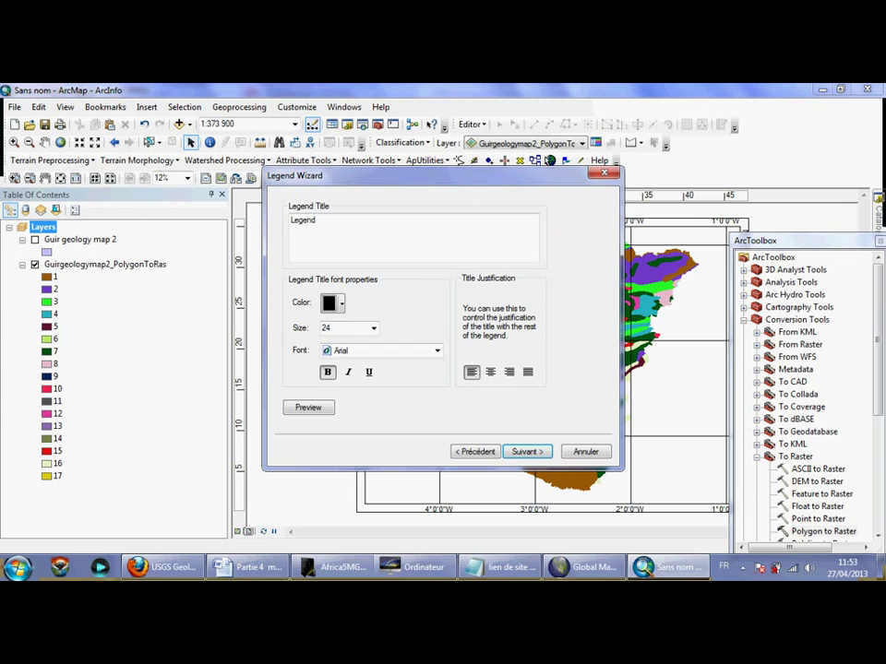
left_click(373, 327)
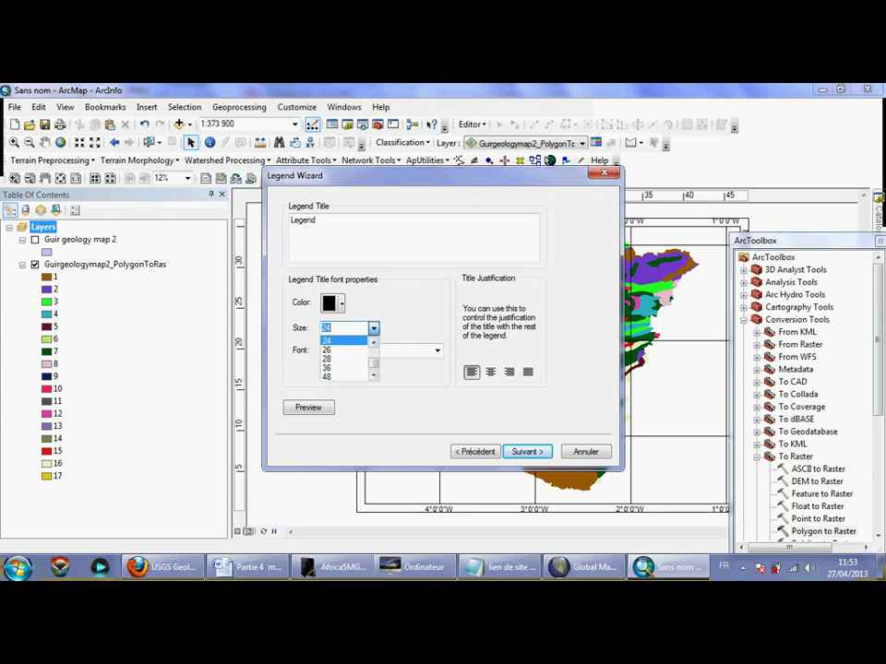
left_click(342, 368)
left_click(527, 452)
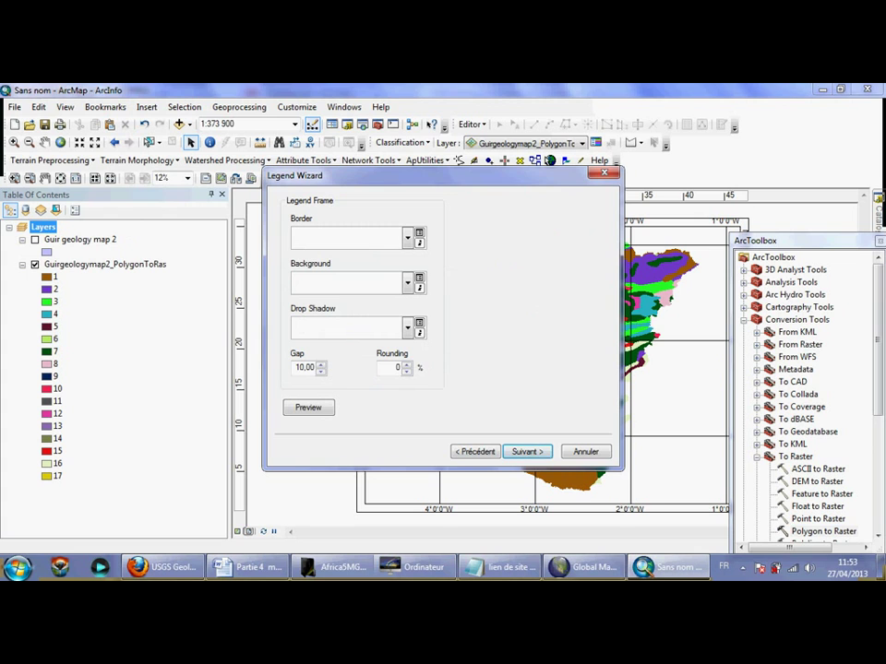
- Give the legend a Sepia background and finish it with the default patches and spacing
left_click(408, 283)
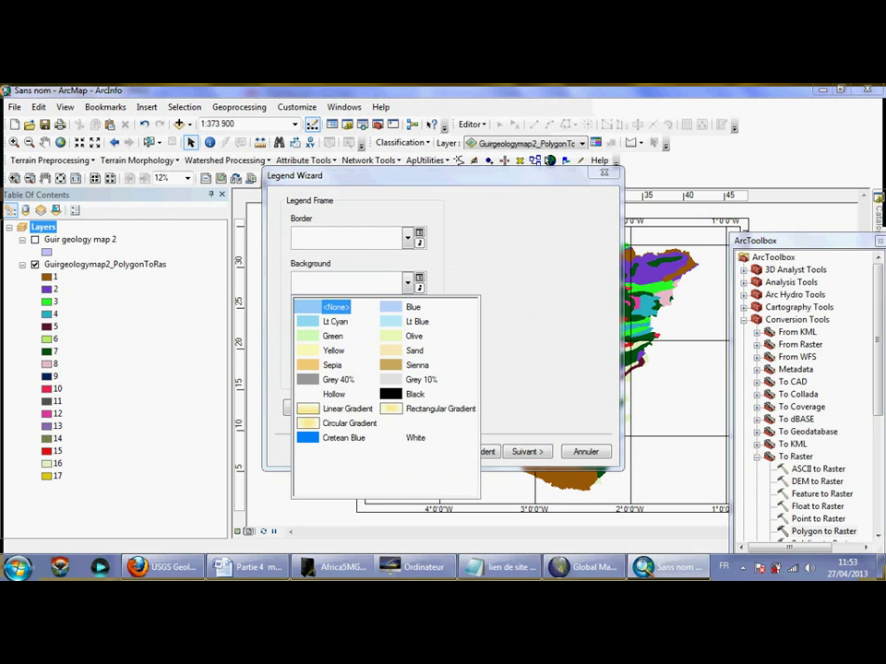
left_click(331, 365)
left_click(527, 452)
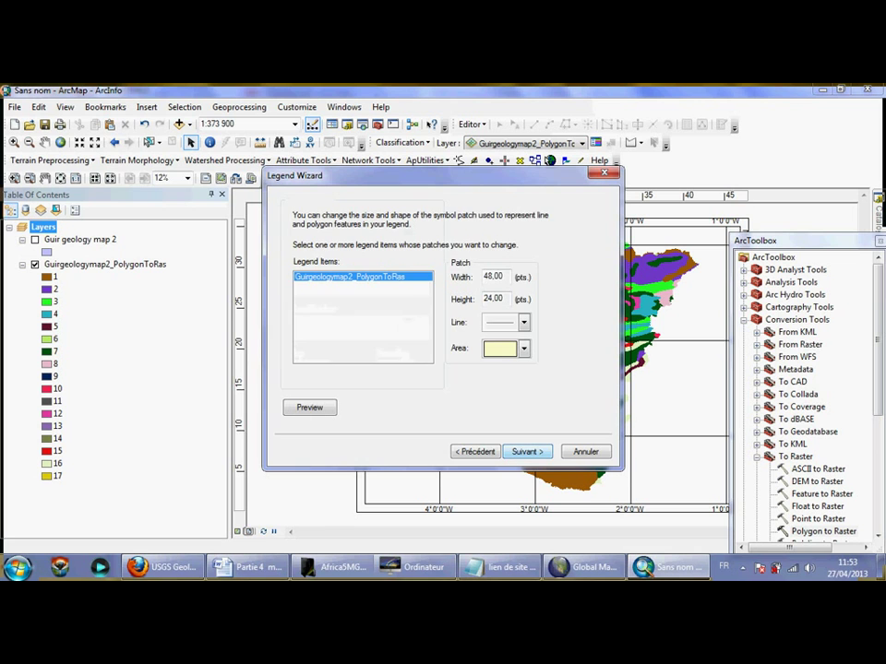
key("Return")
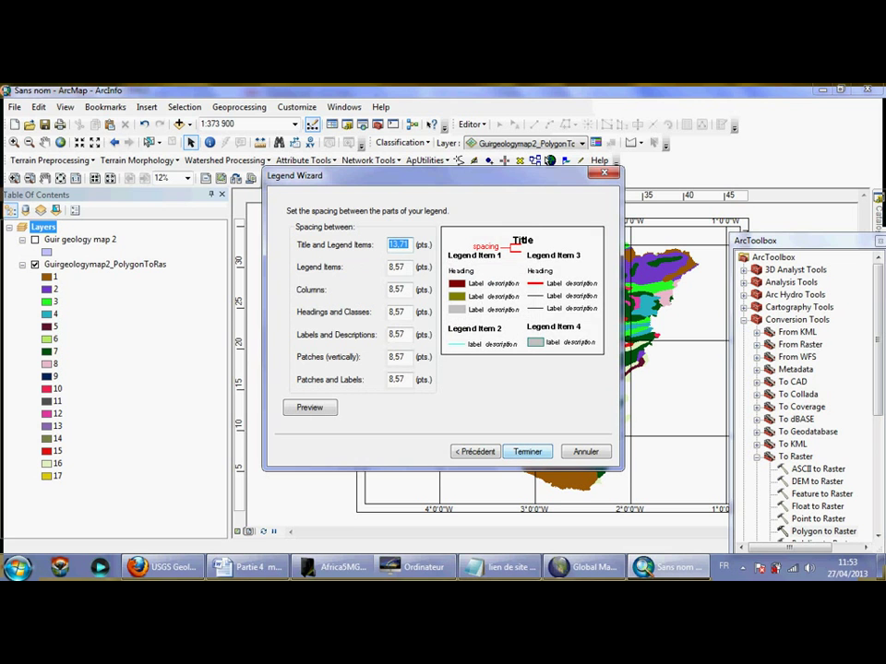
key("Return")
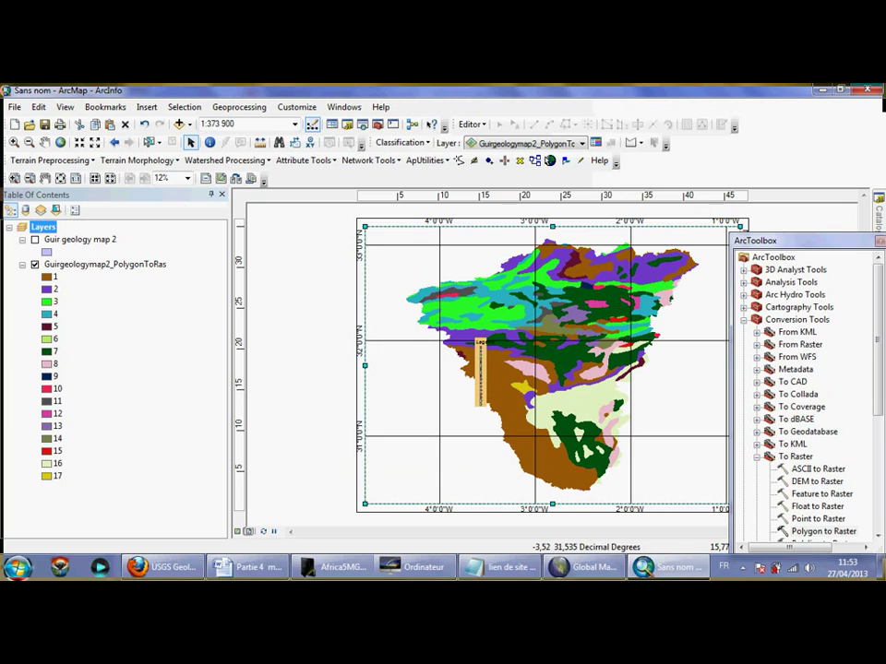
- Enlarge the legend and move it to the empty area in the lower-left part of the map frame
left_click(485, 386)
left_click_drag(487, 406, 468, 447)
left_click_drag(477, 358, 407, 389)
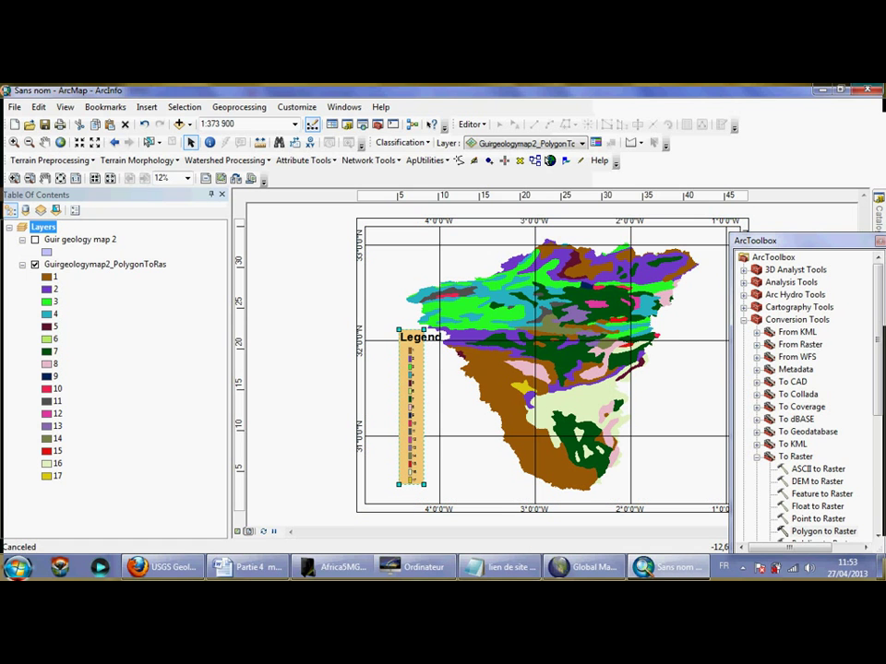
- Examine the symbology, fields, joins, general and display properties of the Guirgeologymap2_PolygonToRas layer
double_click(105, 265)
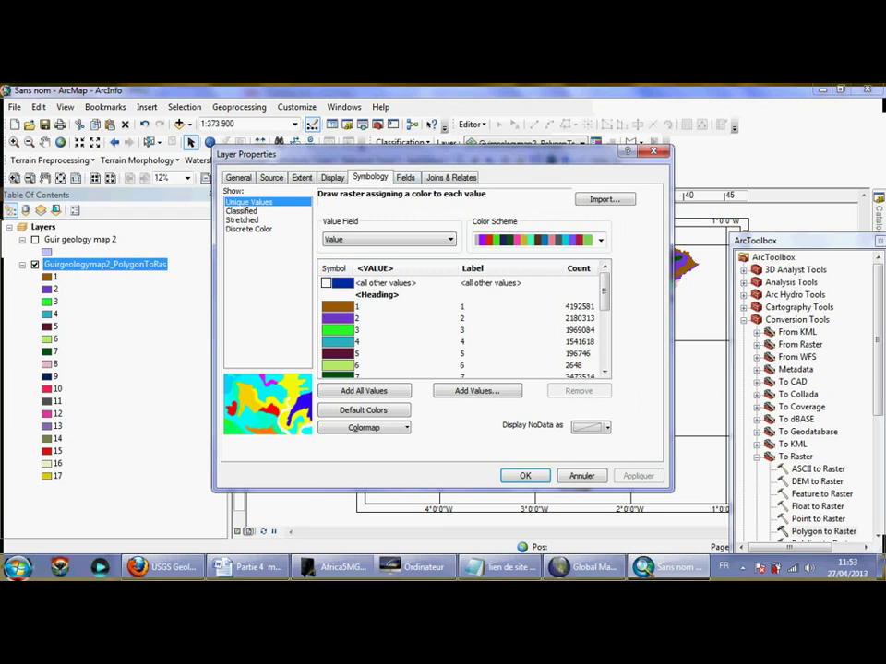
left_click(406, 177)
left_click(370, 177)
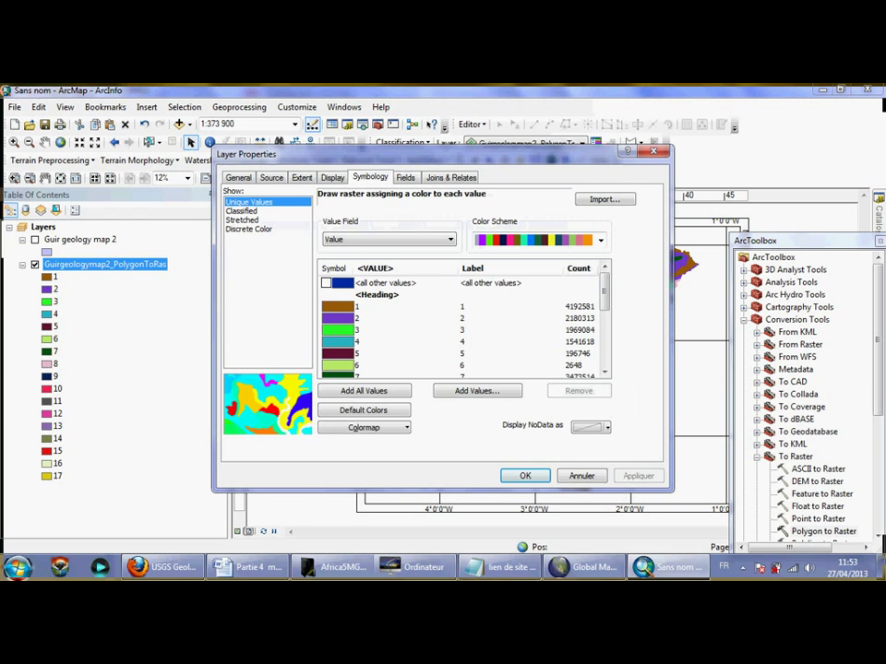
left_click(406, 177)
left_click(452, 177)
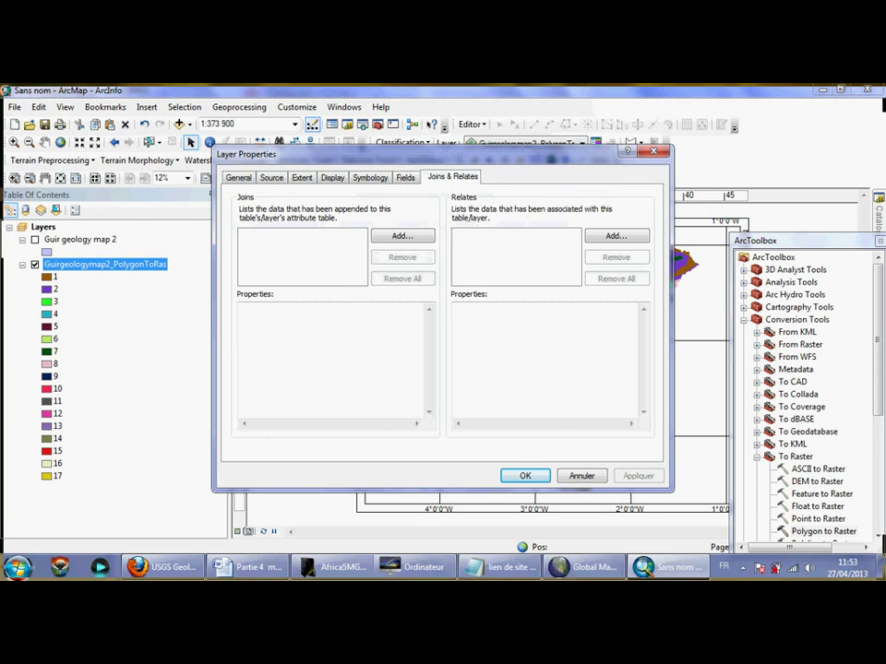
key("ctrl+Tab")
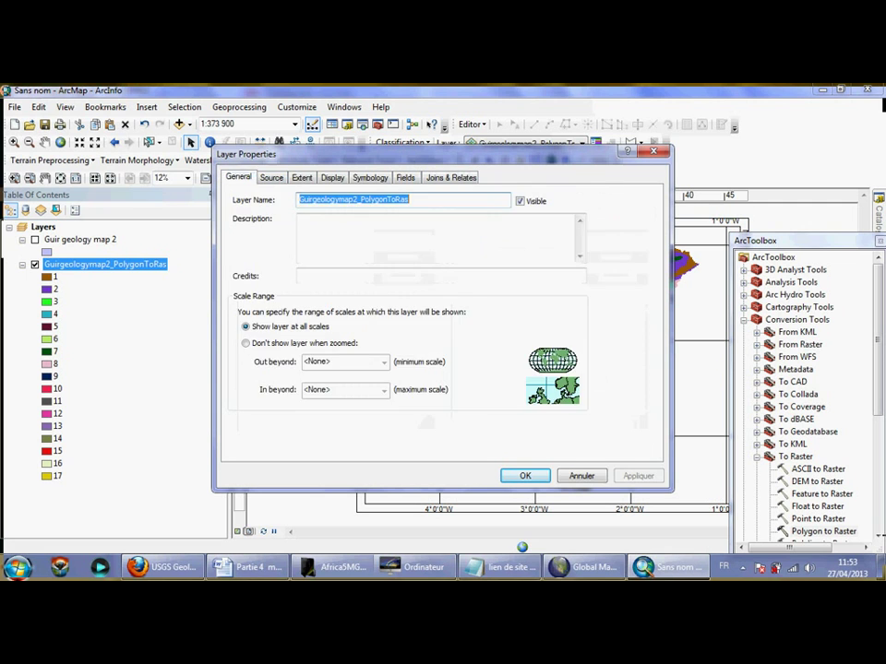
key("ctrl+Tab")
left_click(332, 177)
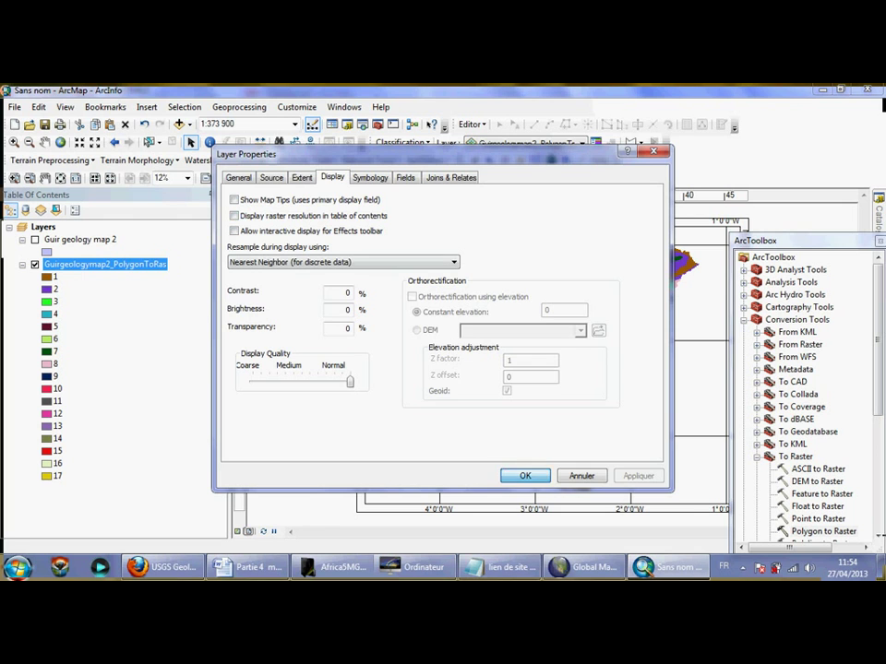
key("Return")
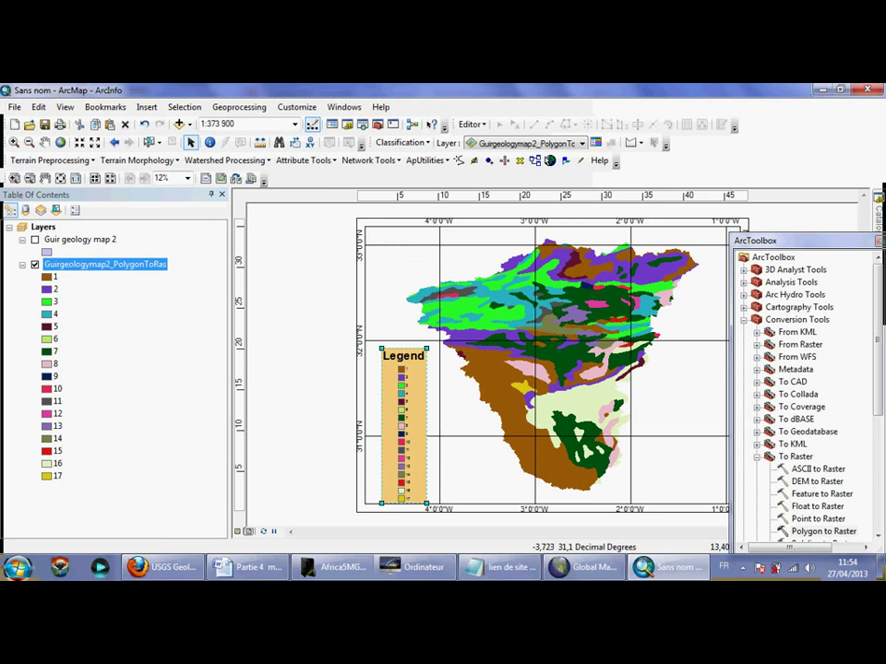
- Insert the ESRI North 7 north arrow, enlarge it and place it in the upper-left corner of the map frame
left_click(146, 107)
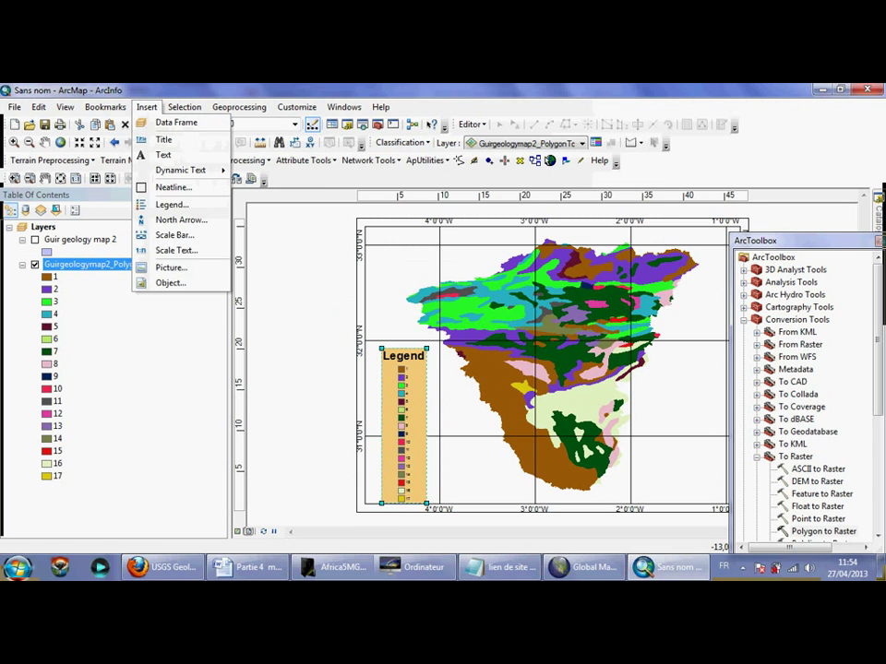
left_click(181, 220)
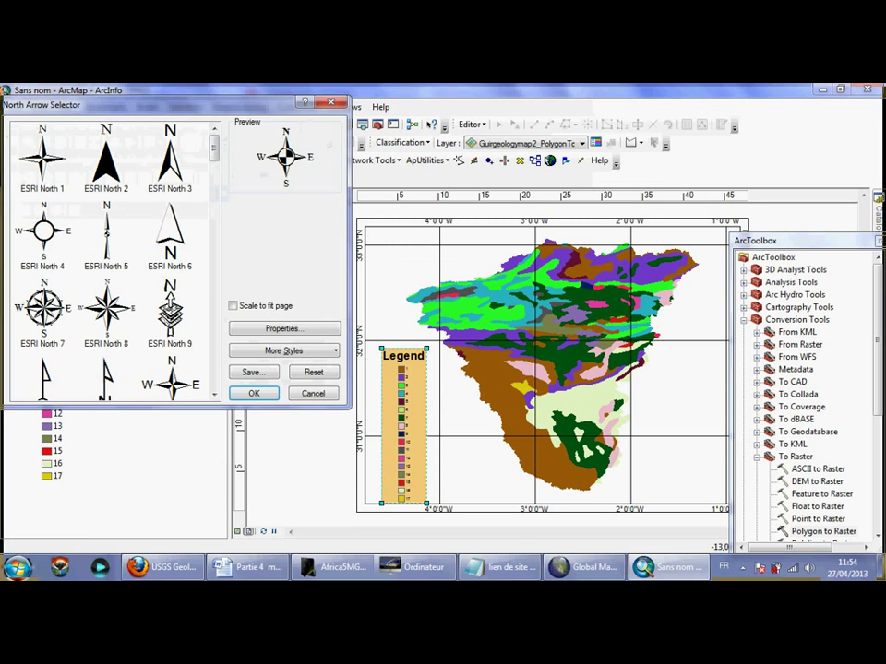
left_click(43, 309)
left_click(254, 393)
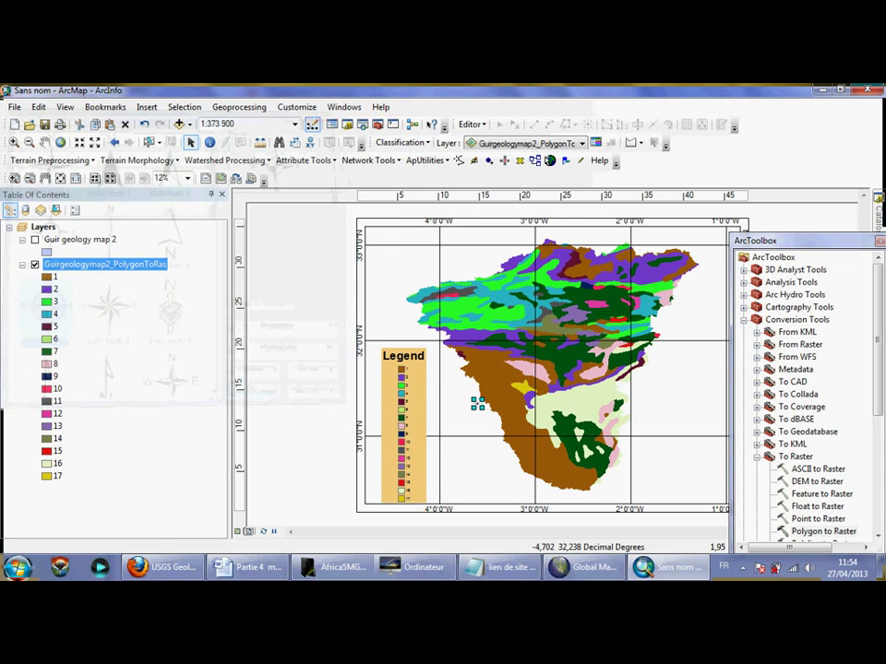
left_click_drag(477, 403, 365, 299)
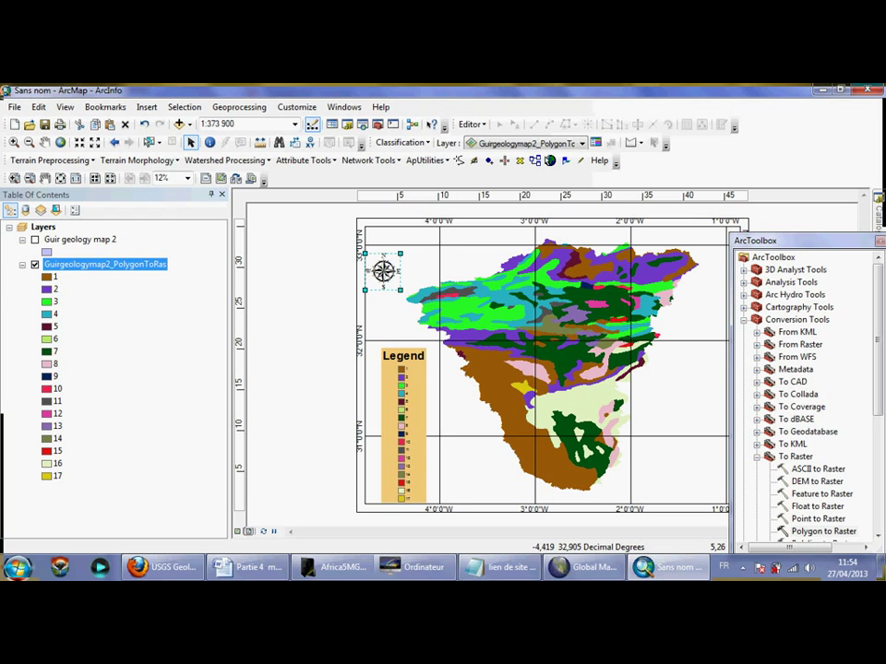
left_click_drag(403, 251, 431, 235)
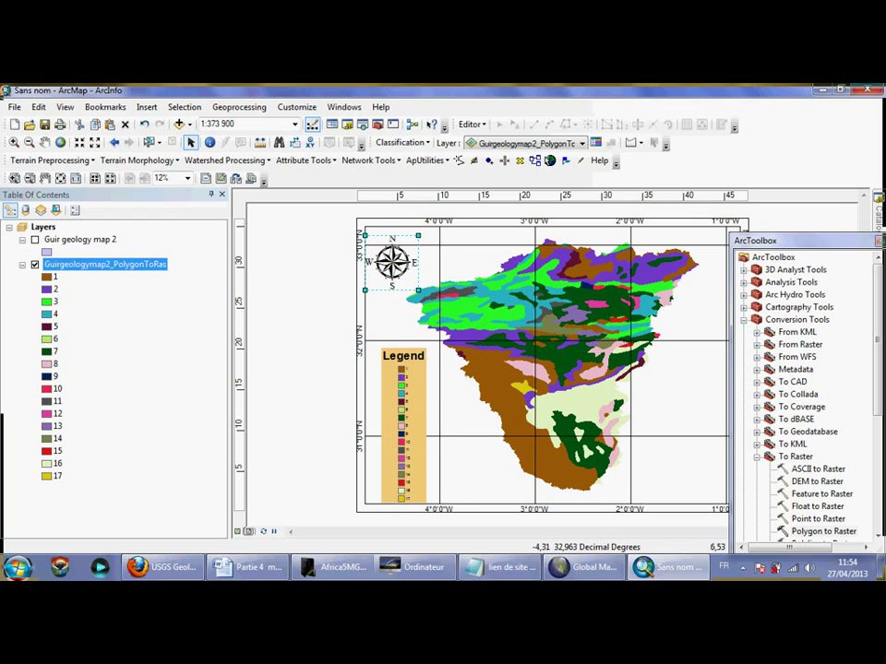
left_click_drag(395, 259, 408, 260)
left_click(499, 211)
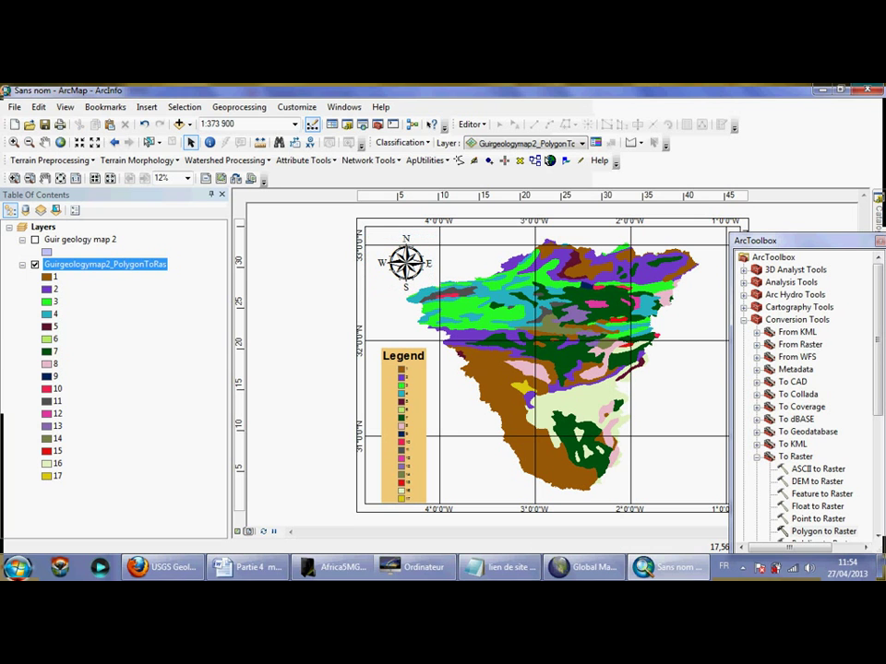
- Insert a Scale Line 2 scale bar and place it in the lower-right corner of the map frame
left_click_drag(754, 240, 347, 217)
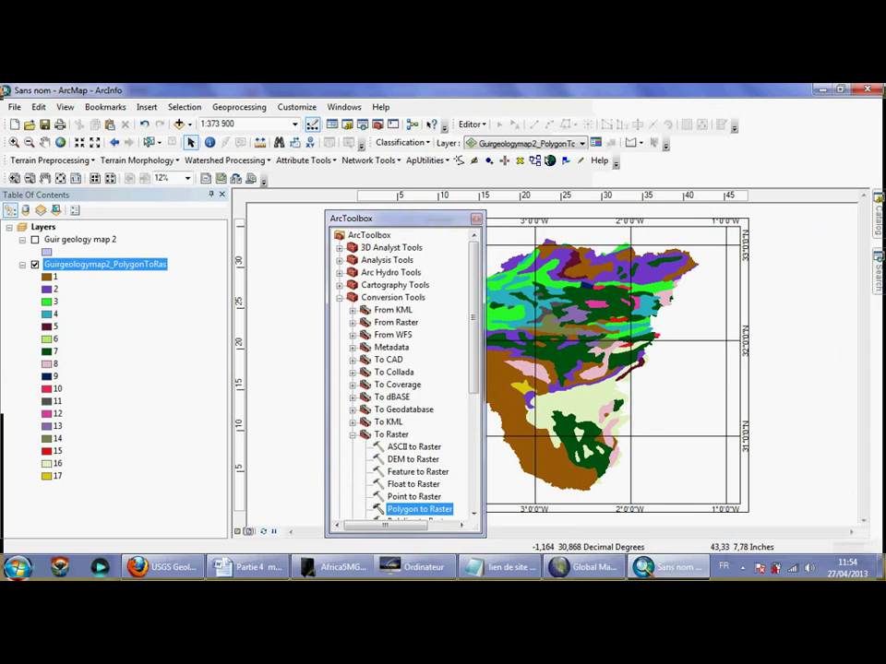
left_click(146, 107)
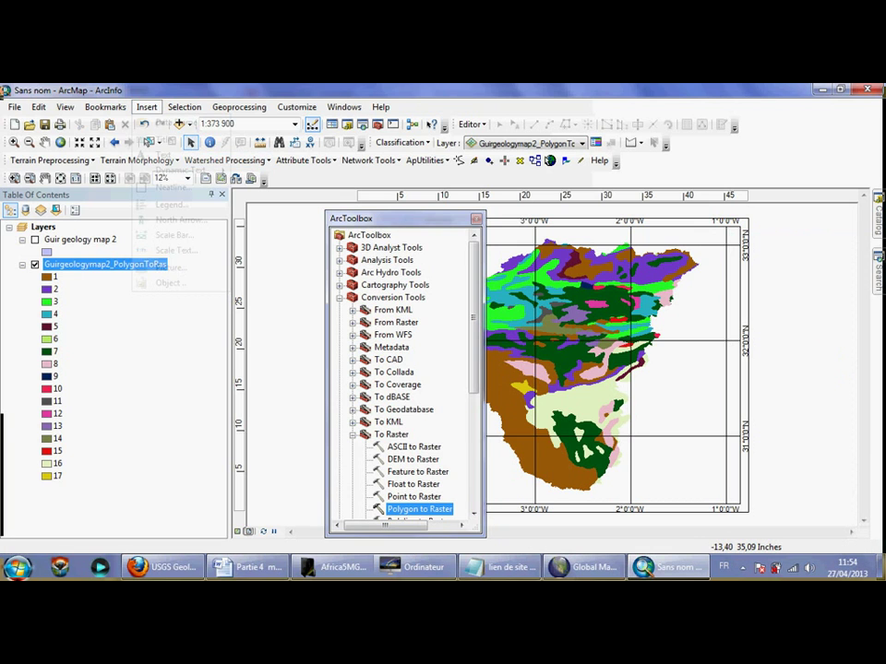
left_click(174, 235)
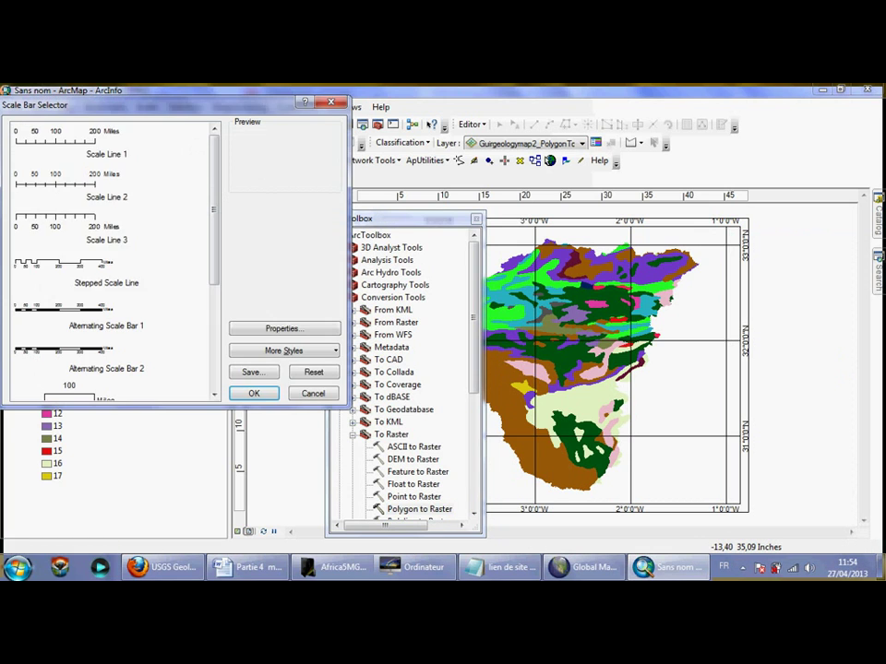
double_click(75, 180)
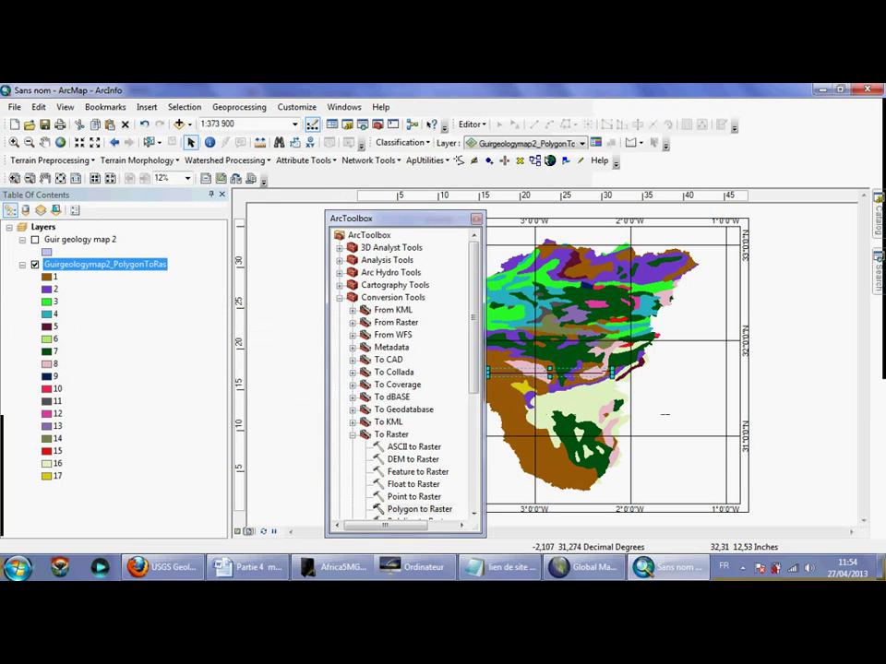
left_click_drag(572, 374, 732, 476)
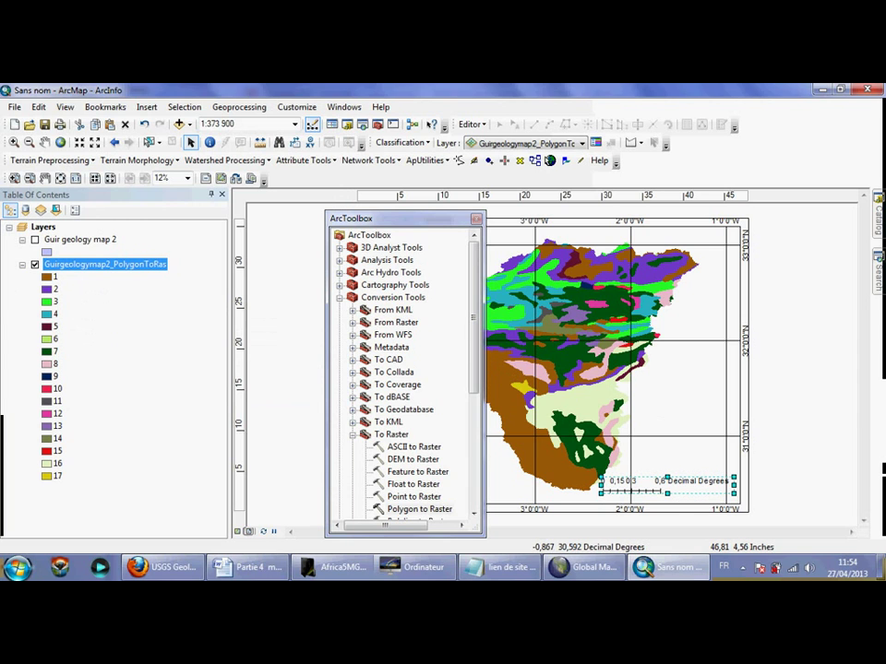
left_click(809, 447)
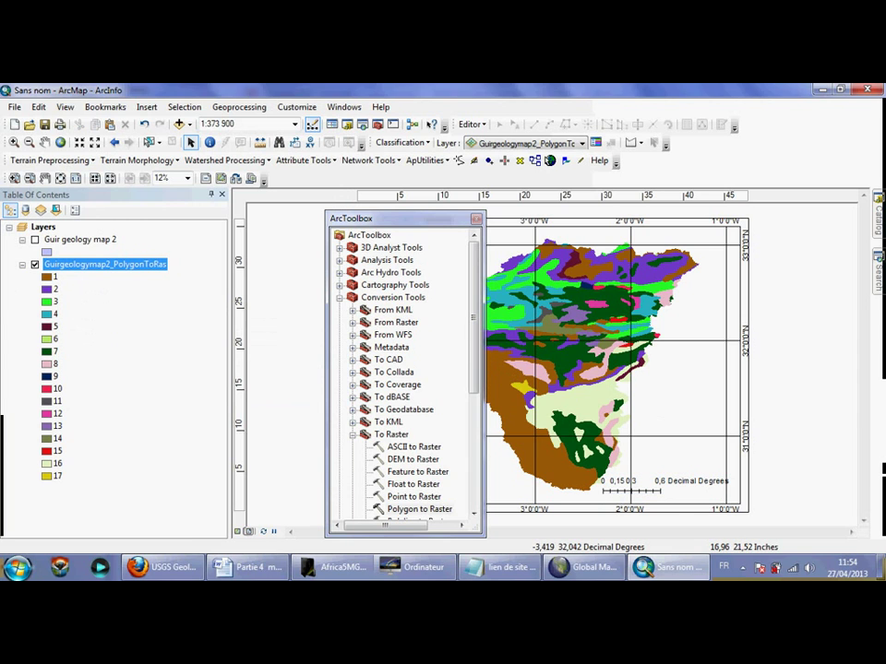
- Set up a map export of the layout in JPEG format at a resolution of 300 dpi
left_click(14, 107)
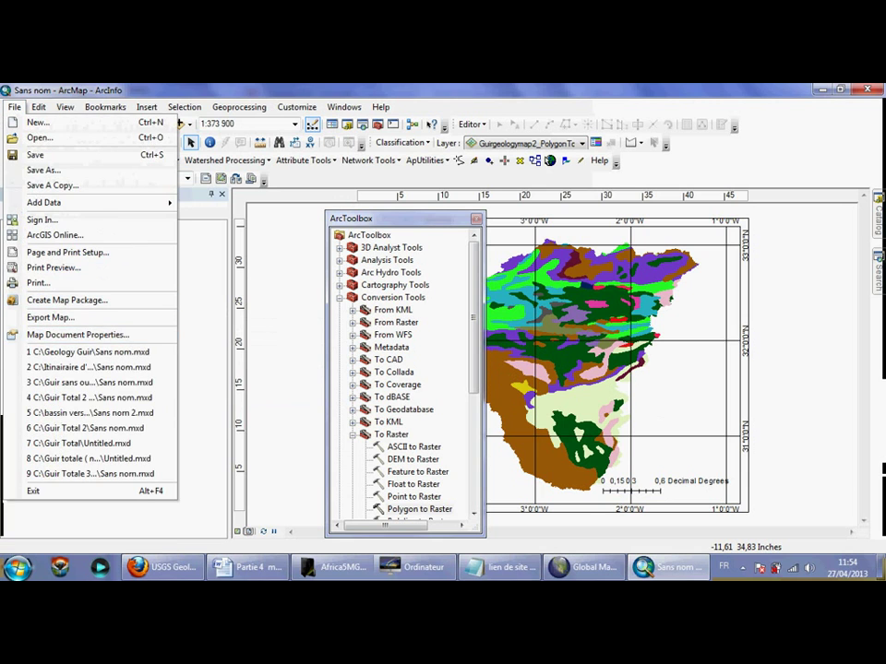
left_click(50, 317)
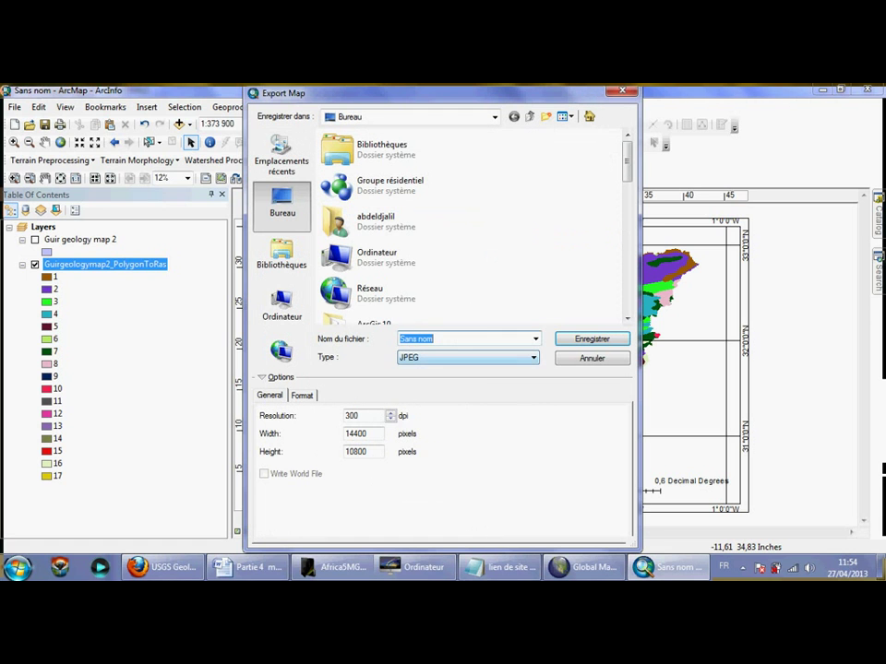
left_click(517, 358)
left_click(433, 426)
left_click(364, 416)
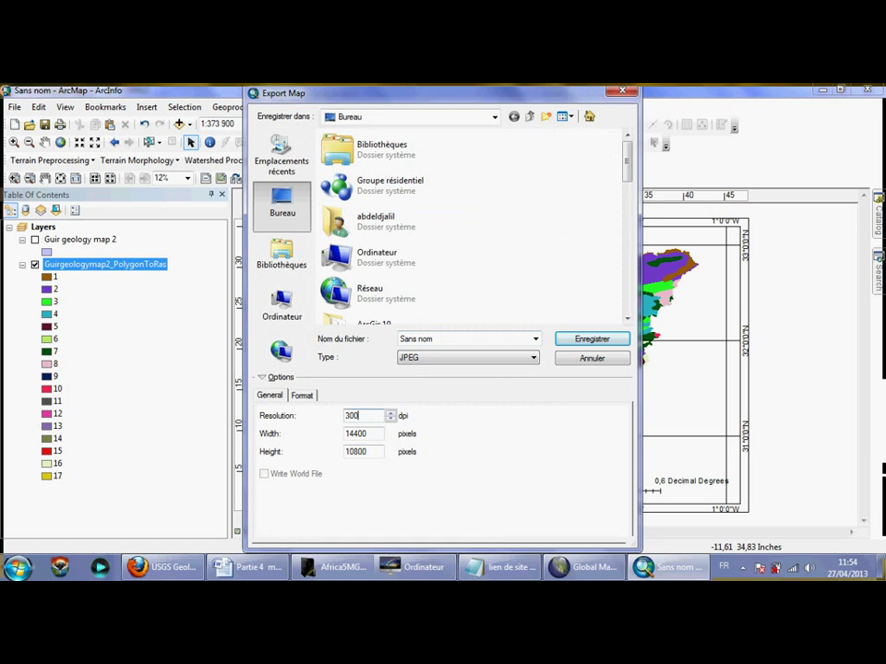
left_click_drag(360, 416, 343, 416)
left_click(360, 416)
left_click(360, 416)
double_click(359, 415)
- Name the exported image Geology map and save it to the desktop (Bureau)
left_click(421, 339)
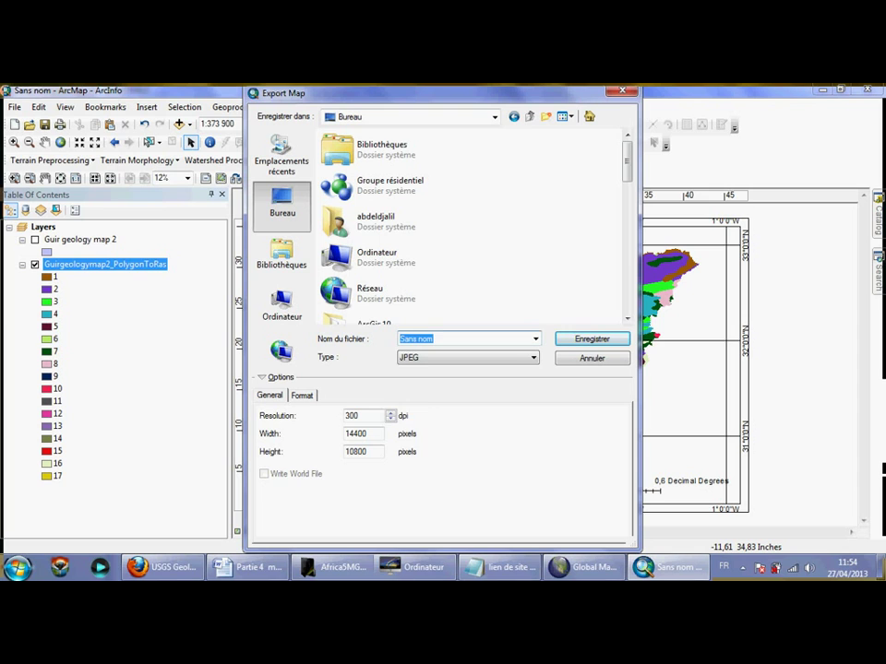
type("Geo")
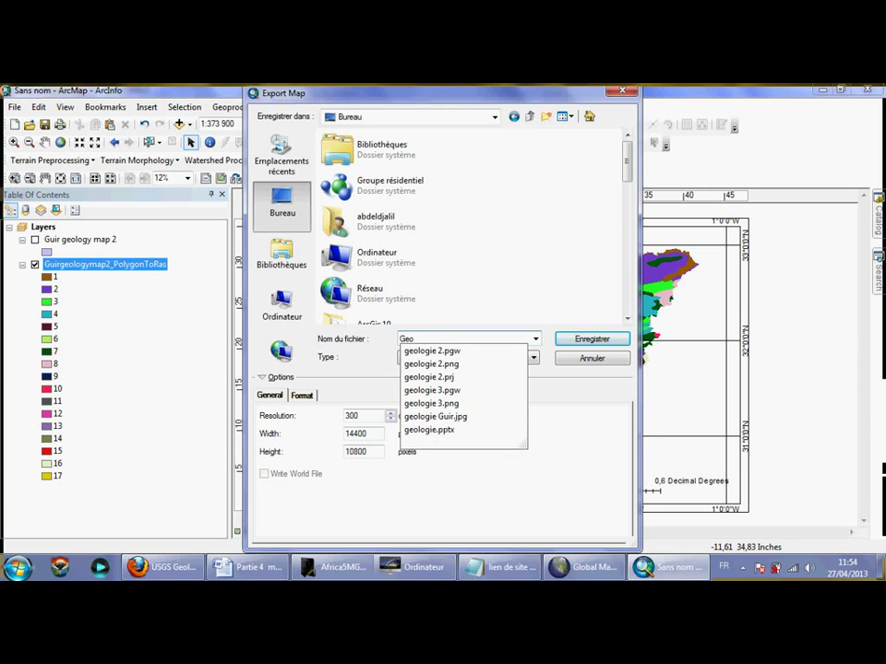
type("logy map")
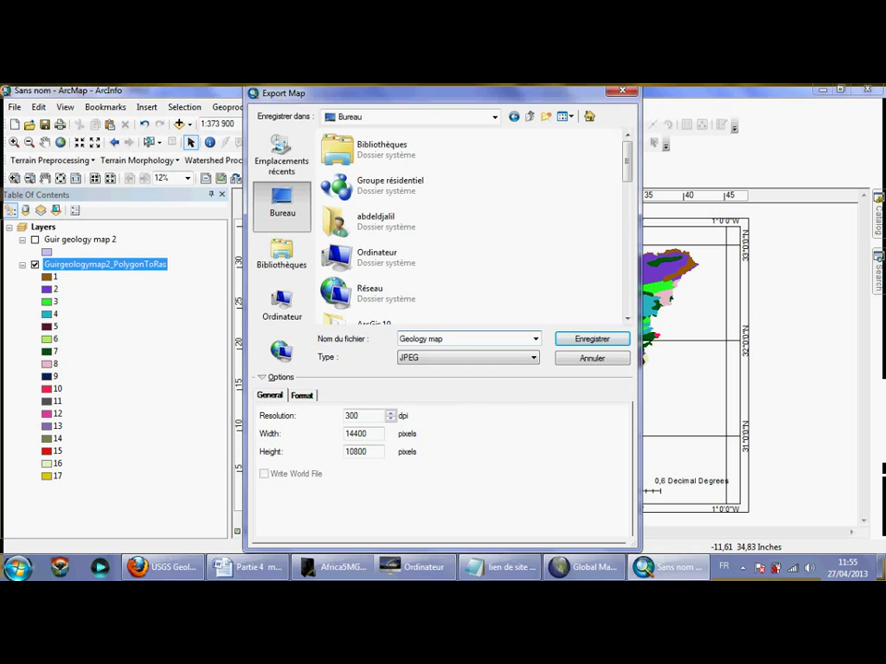
key("Return")
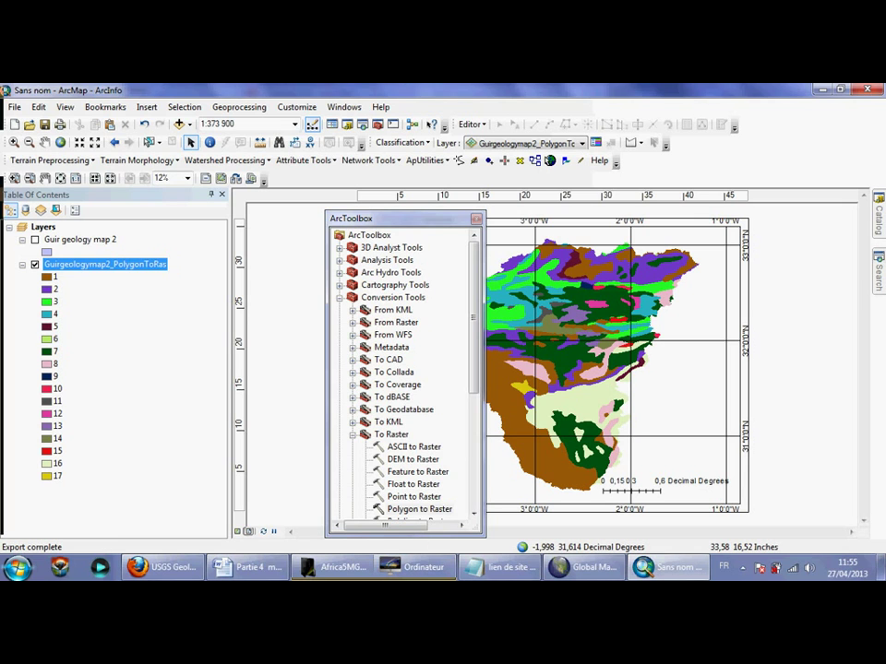
- Show the desktop and open the exported Geology map image in the Windows photo viewer to check the layout
left_click(882, 567)
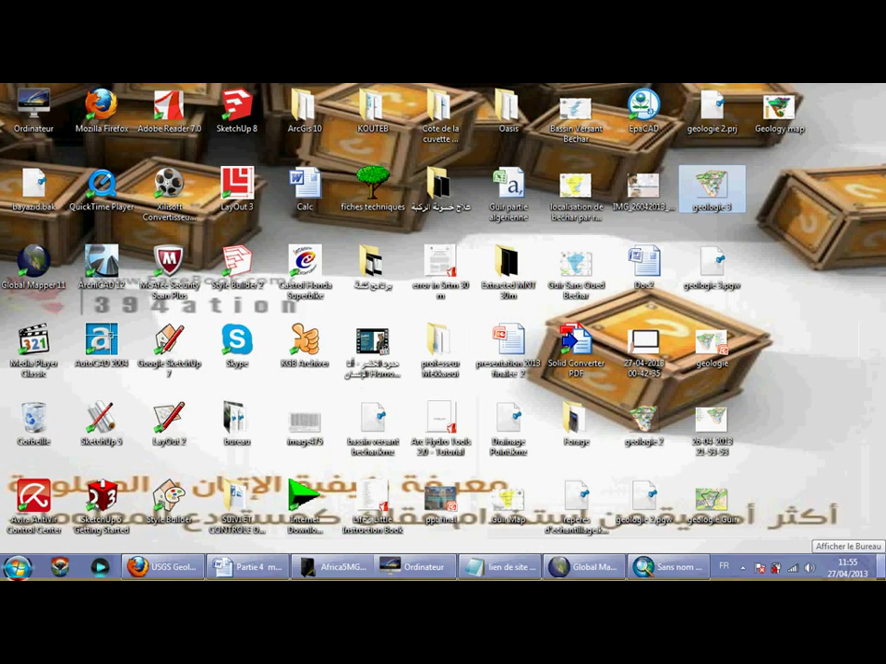
left_click(780, 113)
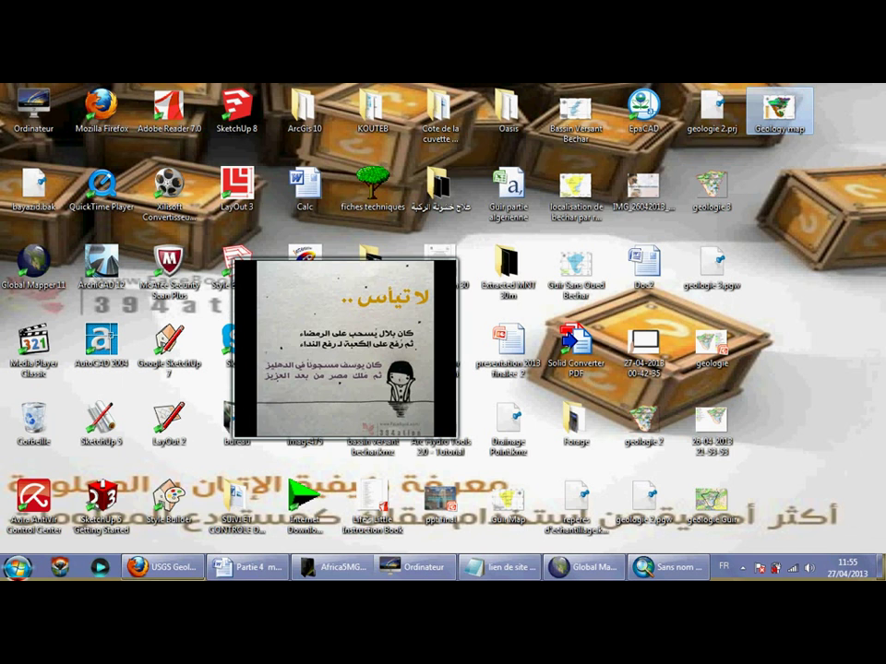
key("Return")
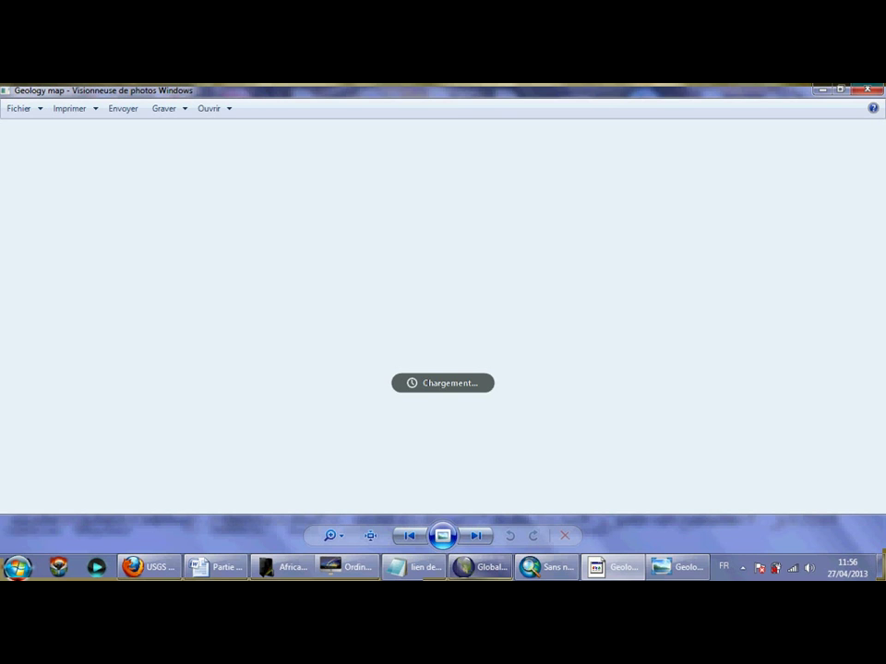
mouse_move(614, 567)
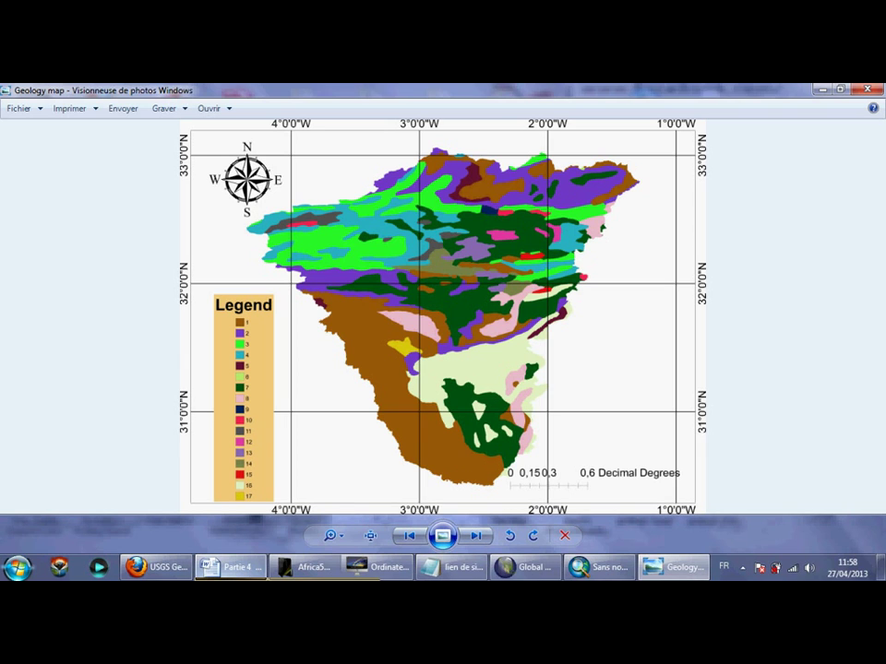
mouse_move(231, 566)
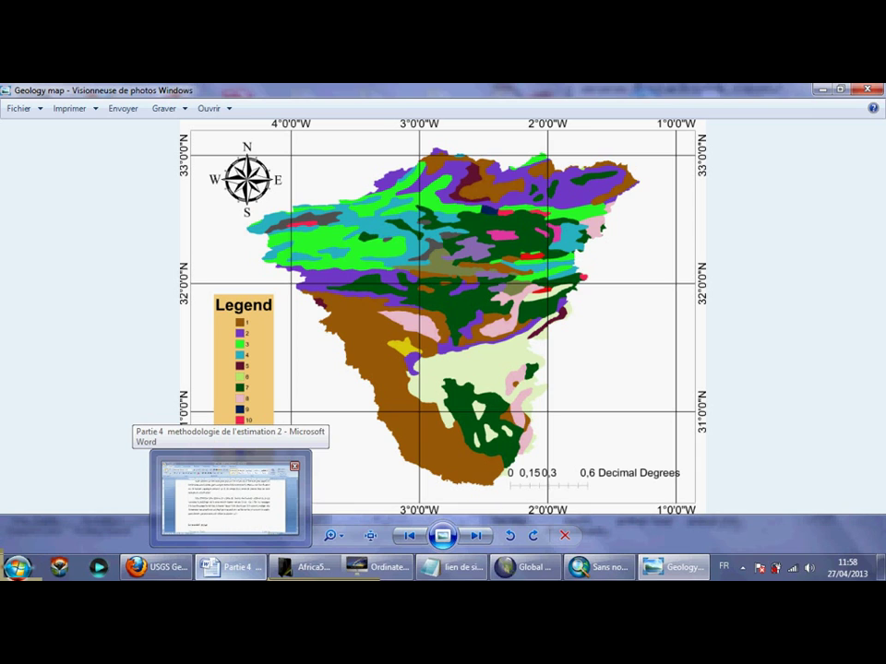